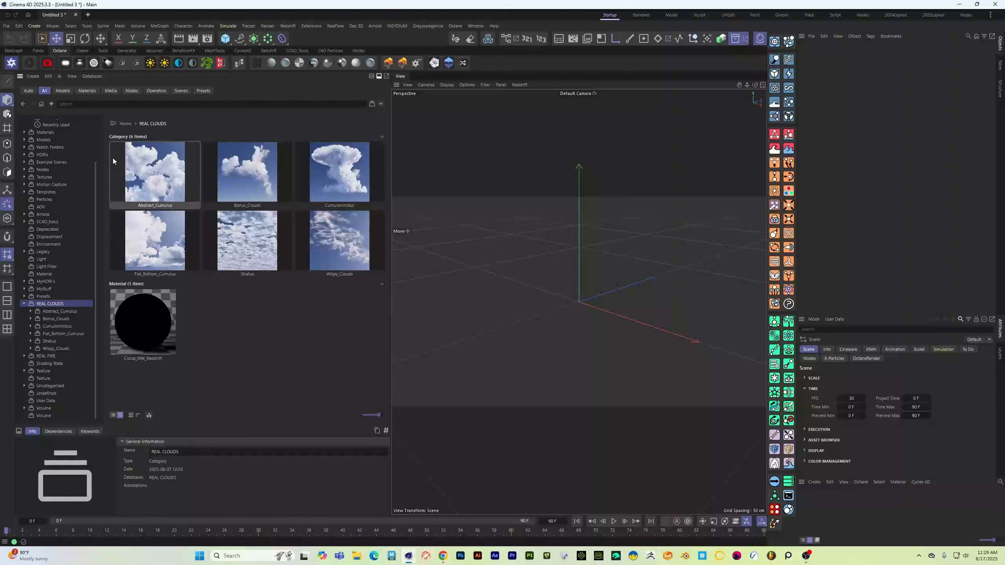
# Step: Examine the Abstract_Cumulus category of the REAL CLOUDS library, including its scene file and the AbstractCumulus2_Samples subcategory
pyautogui.doubleClick(155, 175)
pyautogui.click(138, 263)
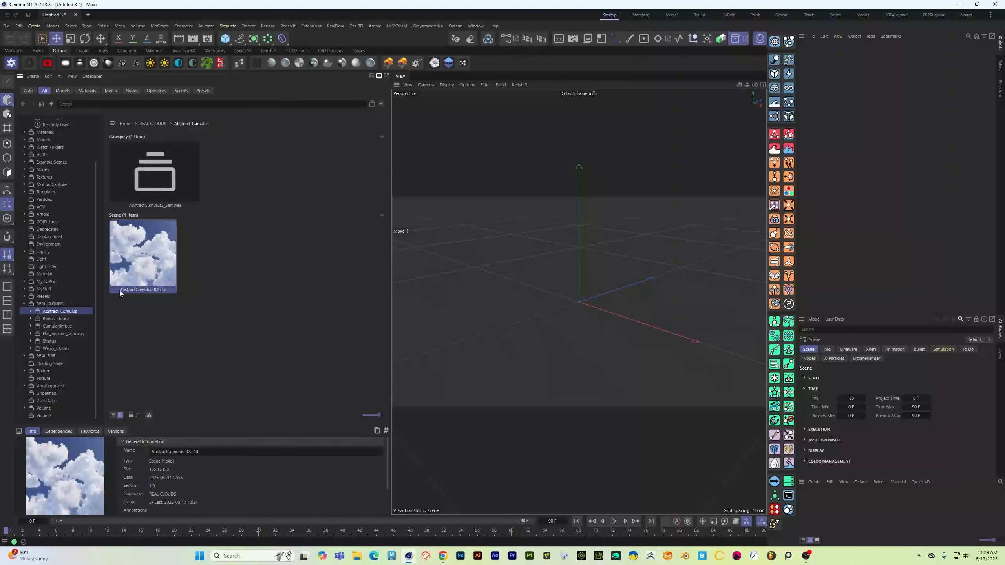
pyautogui.doubleClick(155, 170)
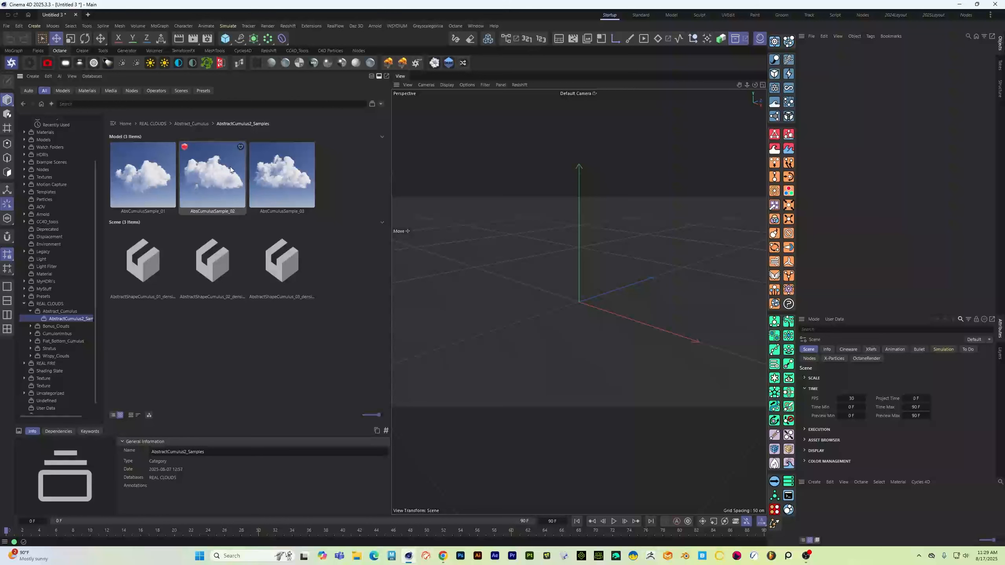
pyautogui.click(194, 124)
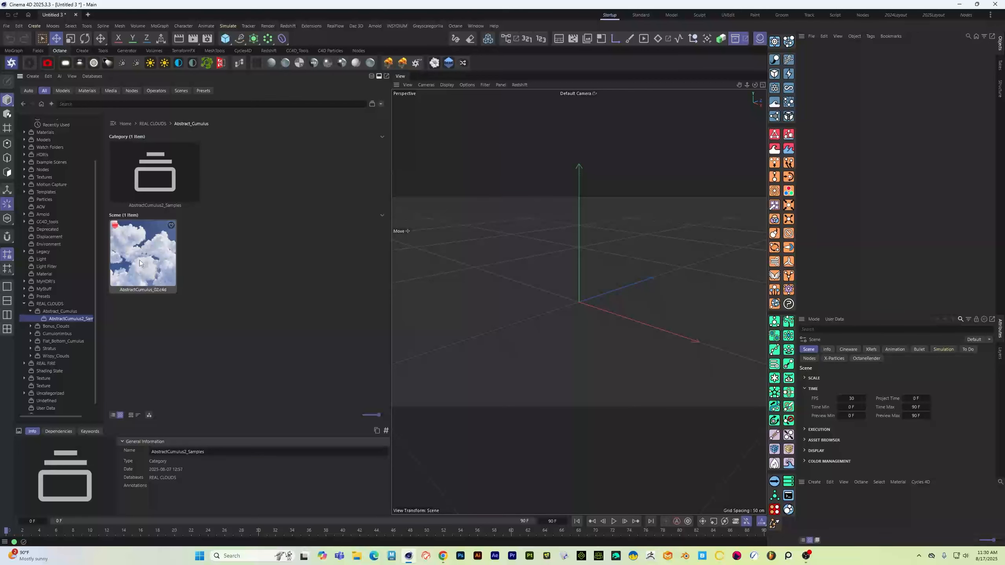
# Step: Return to the REAL CLOUDS category, show the assets of all its subcategories together and shrink the thumbnails
pyautogui.click(52, 303)
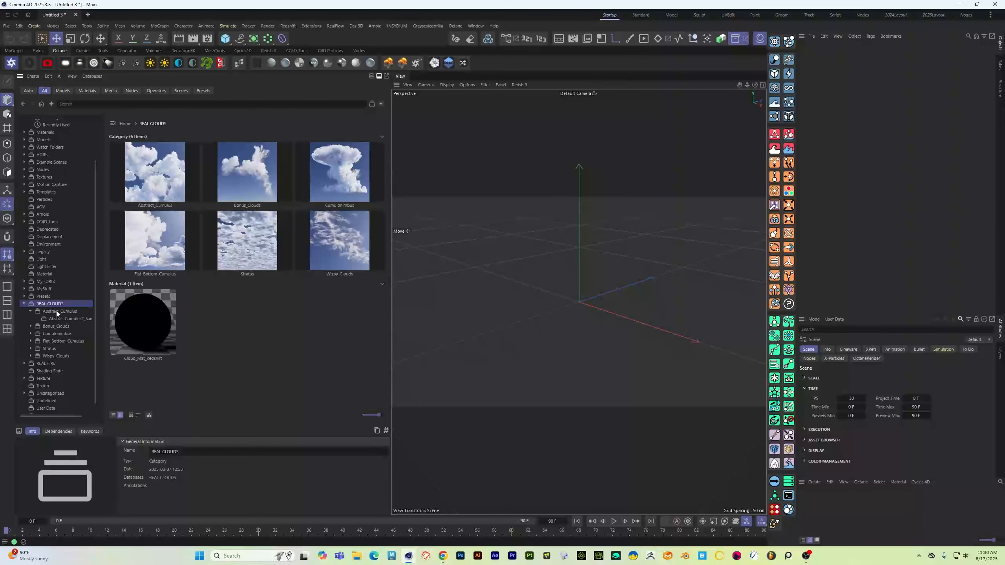
pyautogui.click(149, 415)
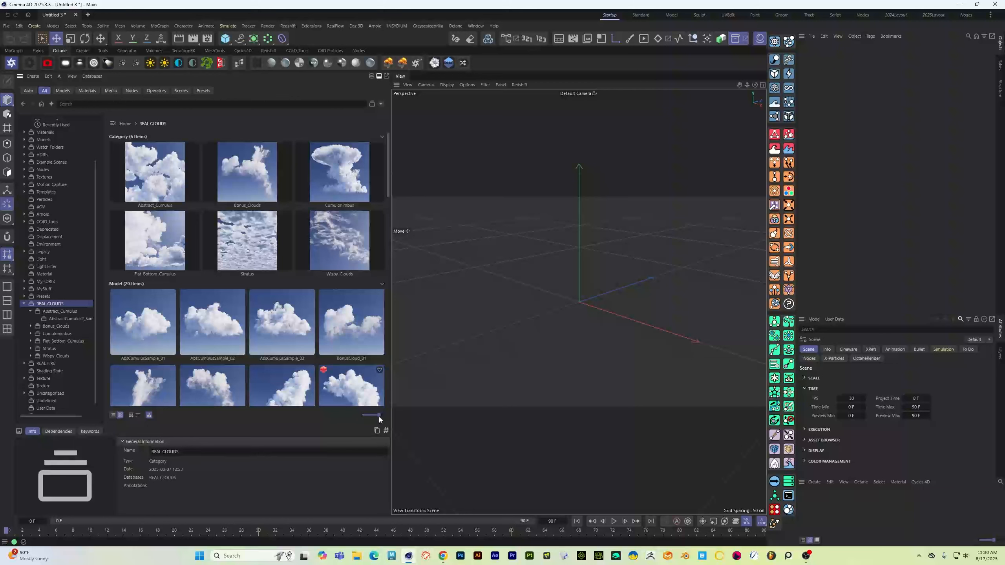
pyautogui.moveTo(378, 416); pyautogui.dragTo(368, 418)
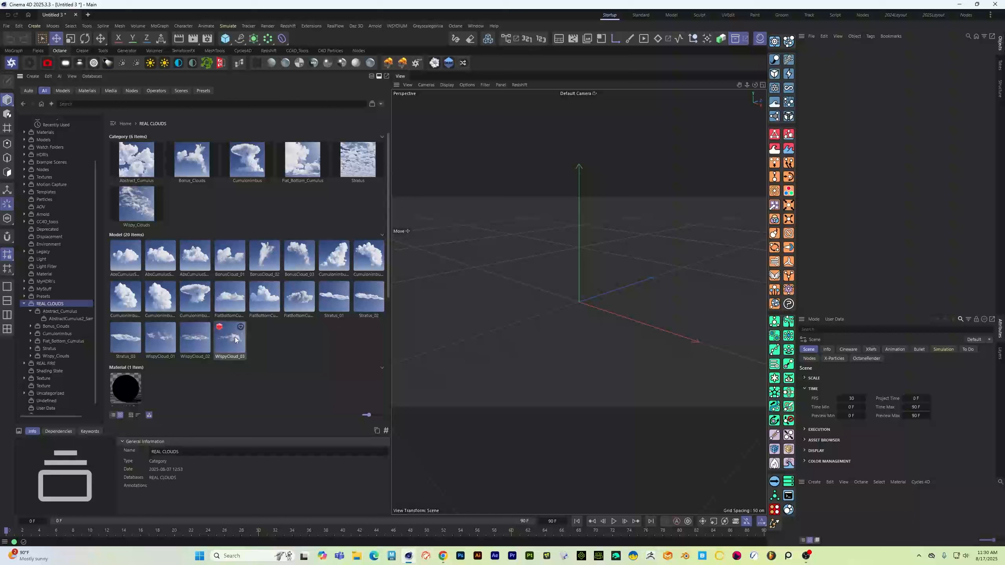
# Step: Add the AbsCumulusSample_01 cloud model from the REAL CLOUDS library to the scene
pyautogui.click(127, 257)
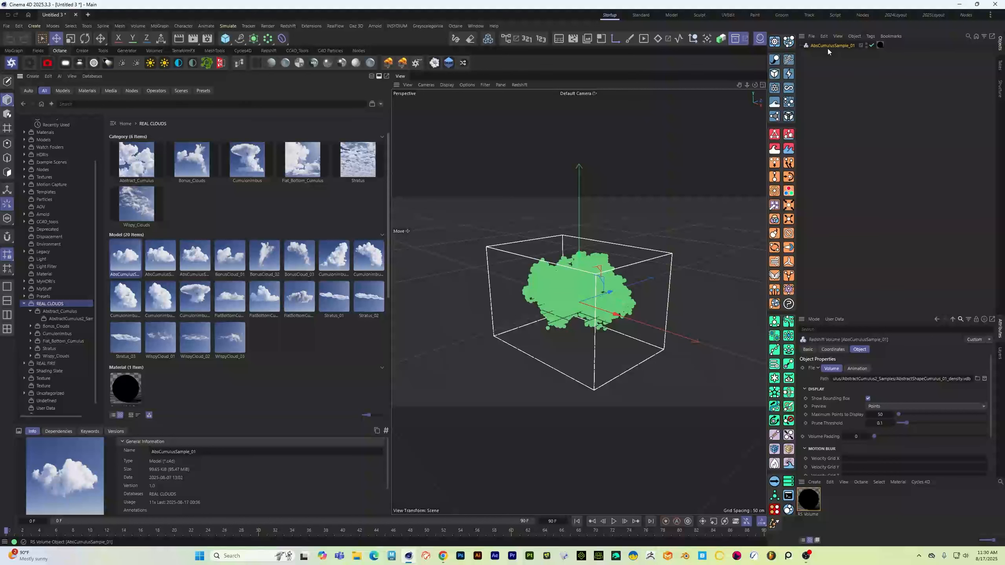
pyautogui.keyDown('alt'); pyautogui.moveTo(586, 352); pyautogui.dragTo(606, 342); pyautogui.keyUp('alt')
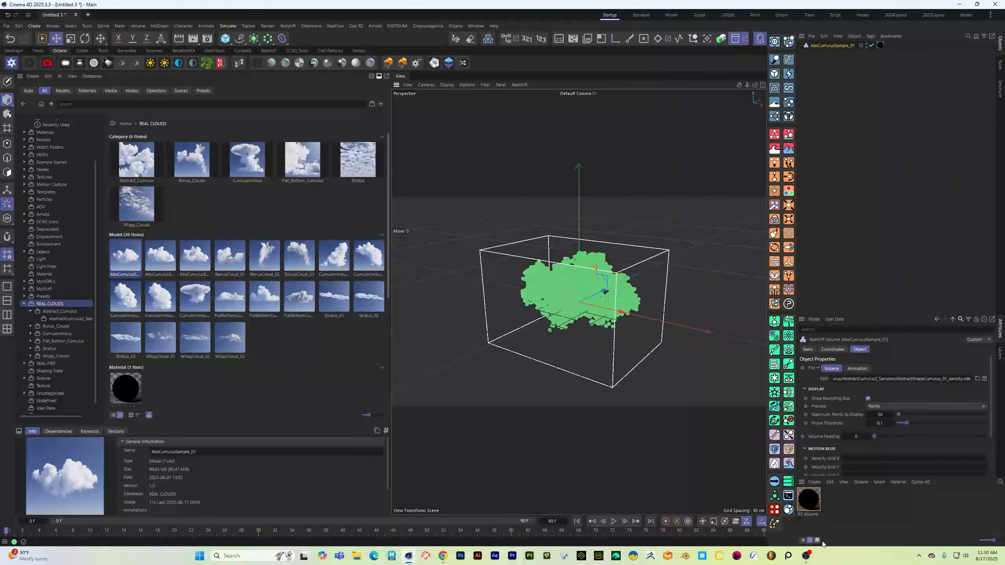
pyautogui.keyDown('alt'); pyautogui.moveTo(712, 325); pyautogui.dragTo(587, 347); pyautogui.keyUp('alt')
pyautogui.moveTo(623, 294)
pyautogui.keyDown('alt'); pyautogui.mouseDown()
pyautogui.moveTo(604, 294)
pyautogui.moveTo(613, 291)
pyautogui.mouseUp(); pyautogui.keyUp('alt')
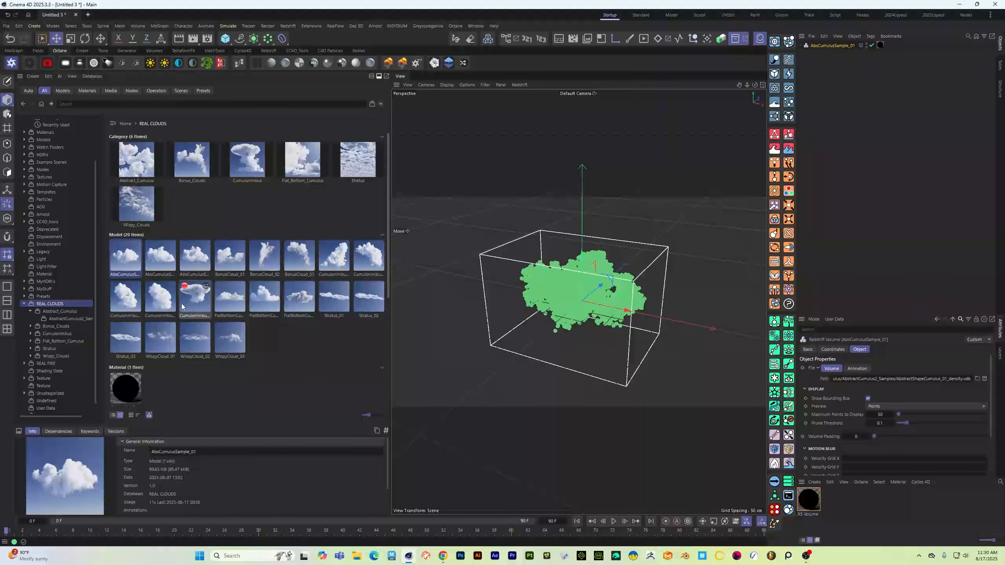
# Step: Examine the cumulonimbus, flat-bottom cumulus and wispy cloud maker scene files in the REAL CLOUDS library
pyautogui.scroll(-2, 201, 302)
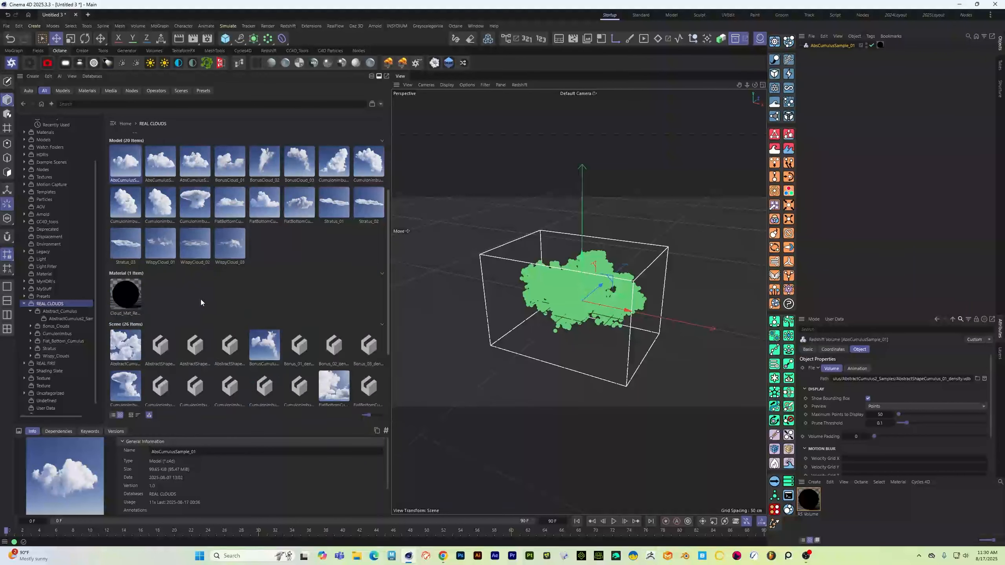
pyautogui.scroll(-2, 177, 289)
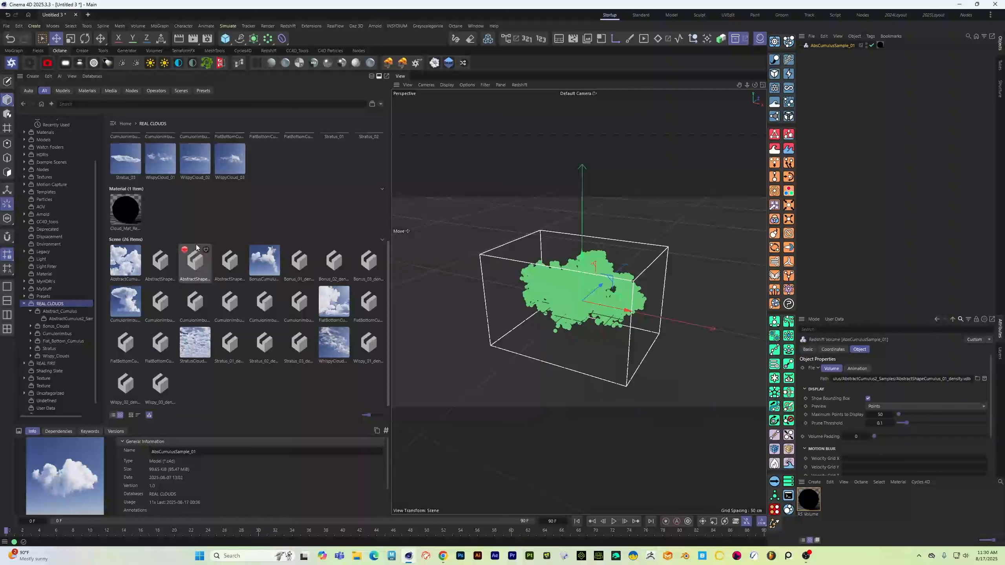
pyautogui.click(125, 301)
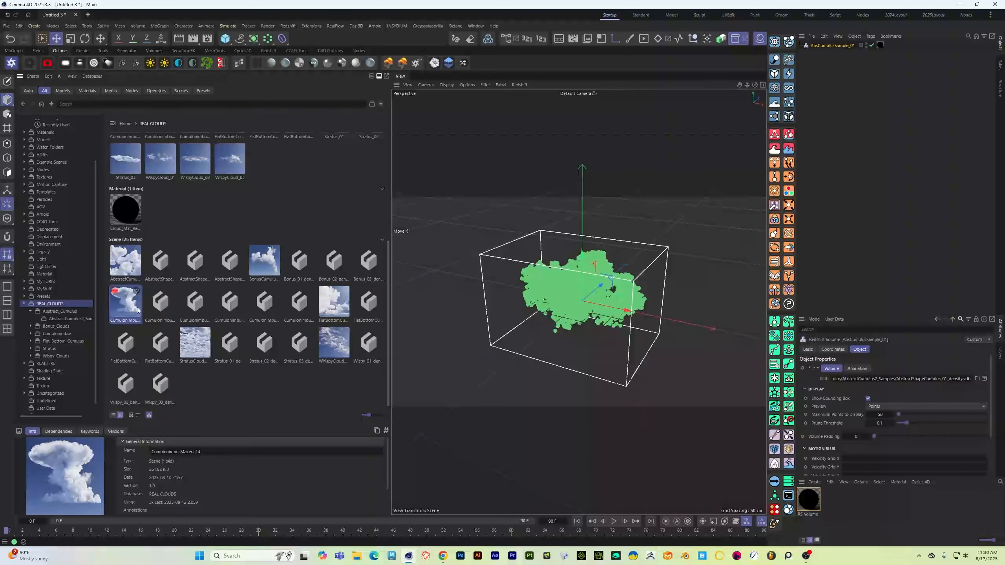
pyautogui.click(333, 302)
pyautogui.click(333, 342)
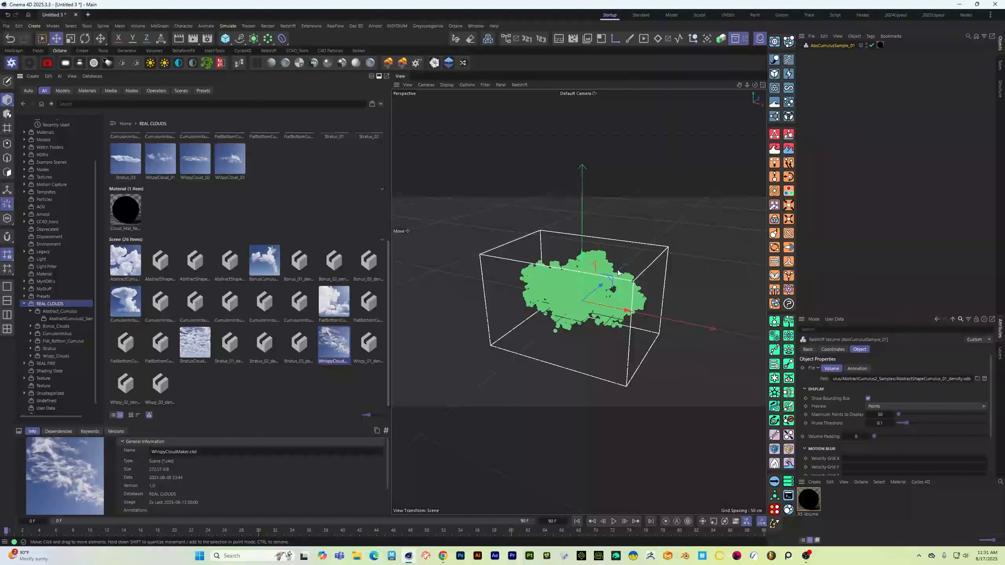
# Step: Add AbsCumulusSample_02 and _03, BonusCloud_01, and FlatBottomCumulus_01, _02 and _03 from the library to the scene
pyautogui.moveTo(568, 321)
pyautogui.keyDown('alt'); pyautogui.mouseDown()
pyautogui.moveTo(584, 302)
pyautogui.moveTo(576, 316)
pyautogui.mouseUp(); pyautogui.keyUp('alt')
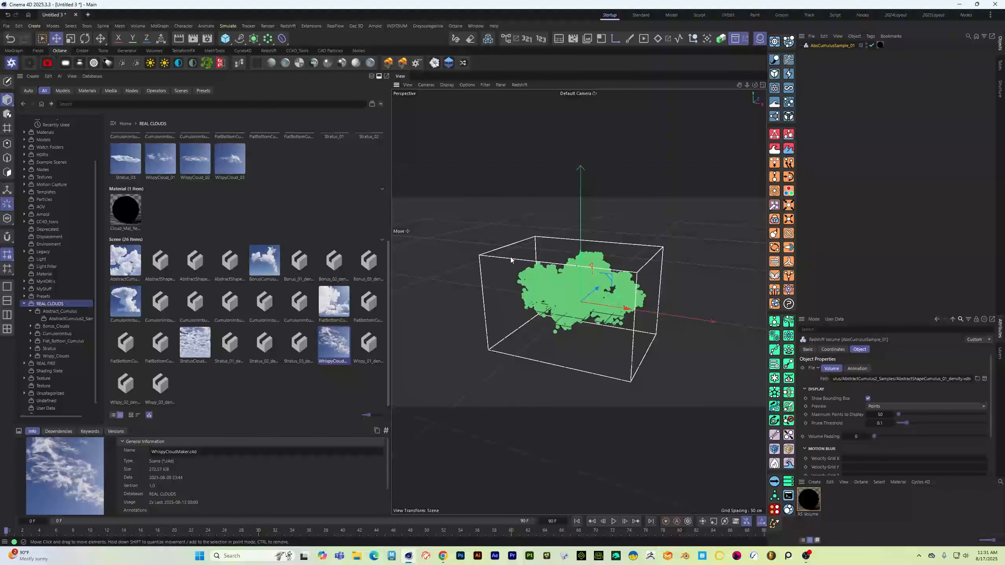
pyautogui.scroll(-5, 612, 269)
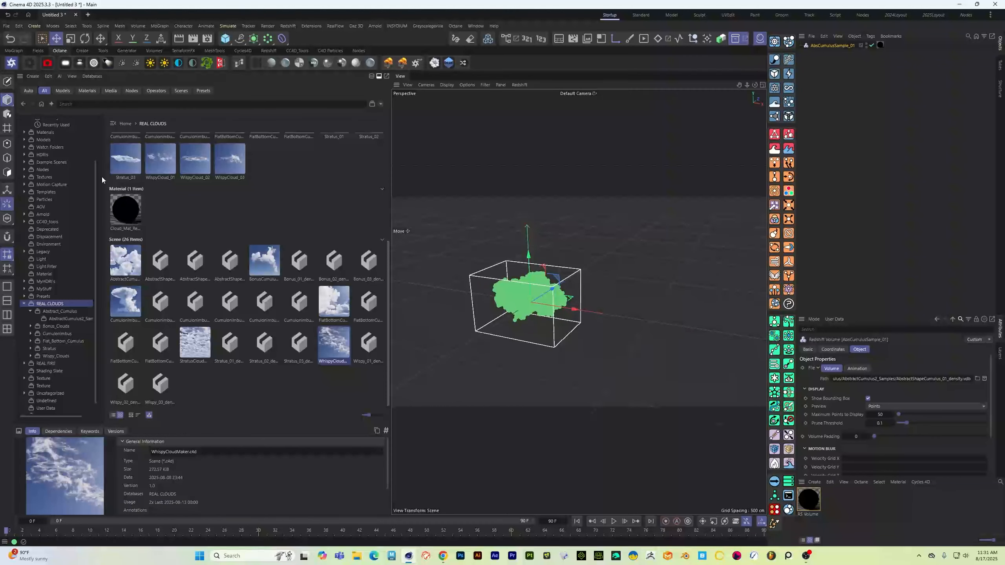
pyautogui.scroll(3, 187, 217)
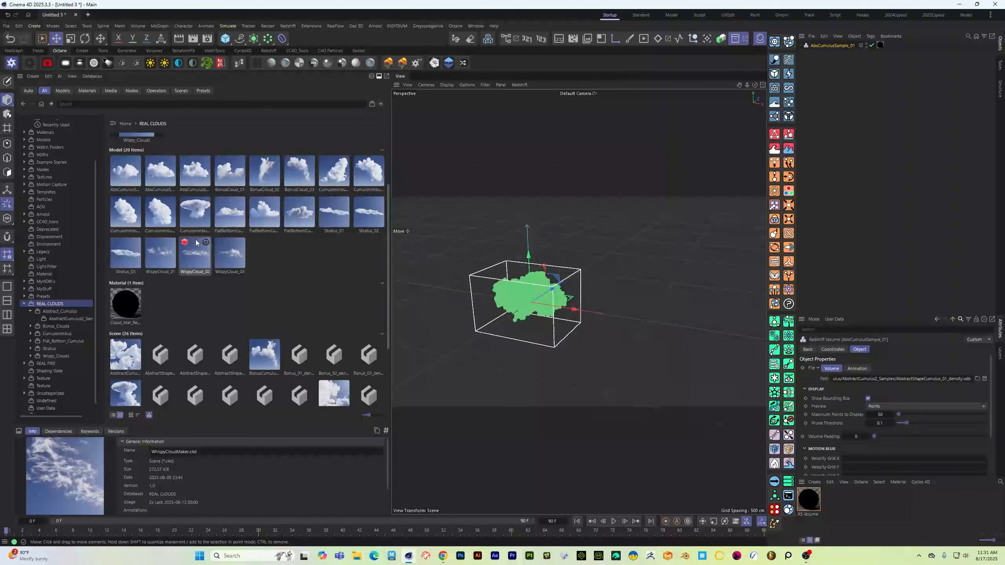
pyautogui.doubleClick(146, 187)
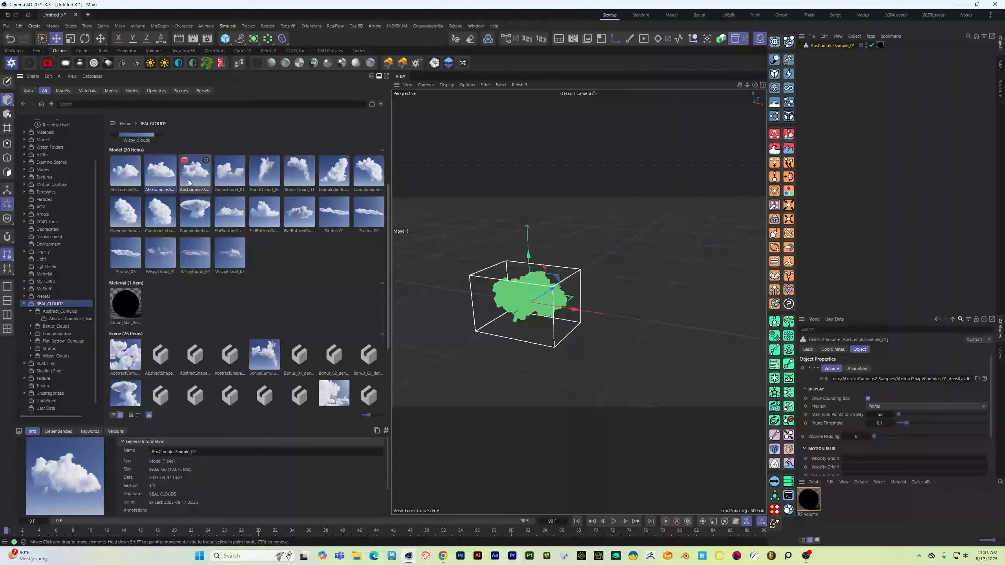
pyautogui.doubleClick(202, 179)
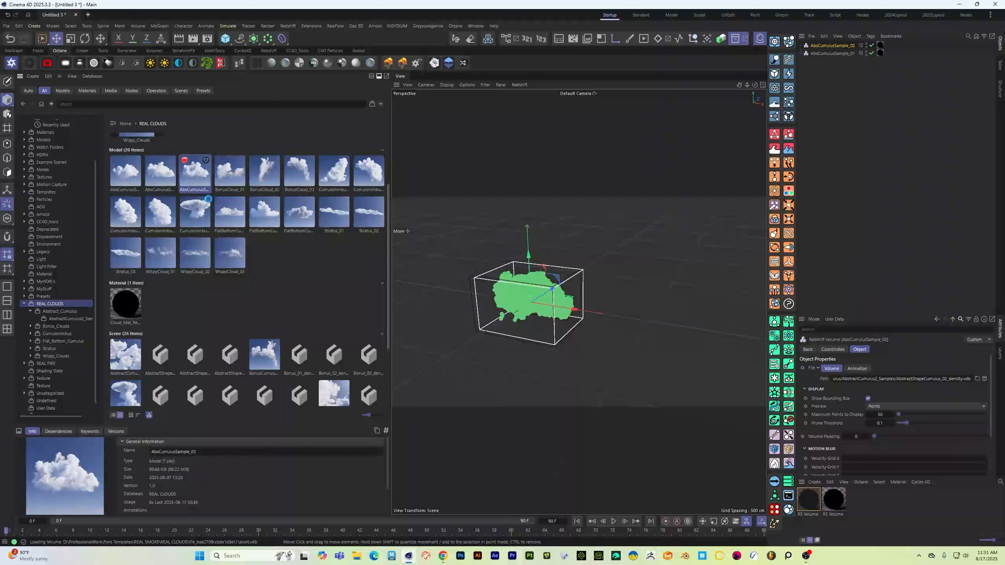
pyautogui.doubleClick(229, 172)
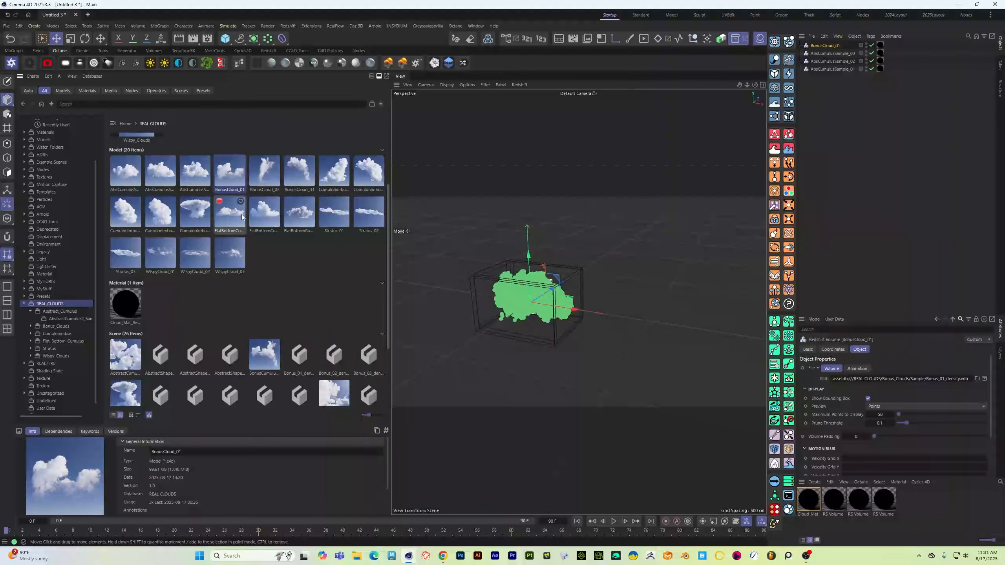
pyautogui.doubleClick(217, 218)
pyautogui.doubleClick(255, 217)
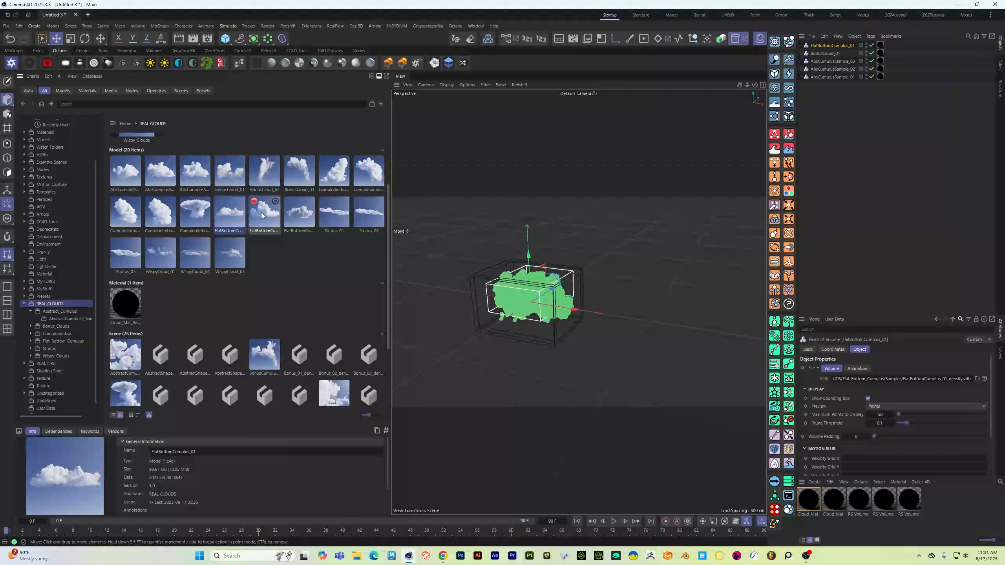
pyautogui.doubleClick(300, 220)
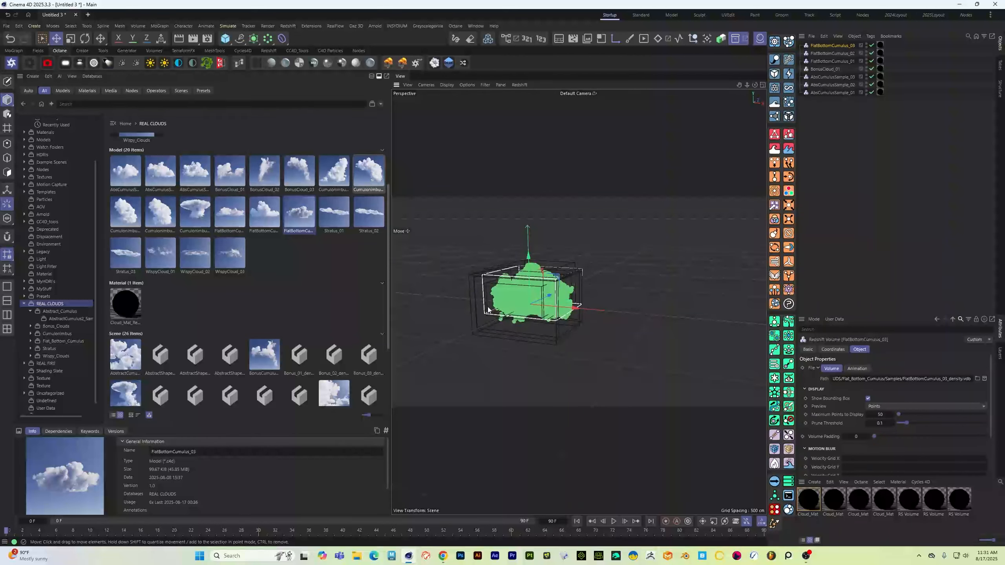
pyautogui.keyDown('alt'); pyautogui.moveTo(526, 327); pyautogui.dragTo(515, 345); pyautogui.keyUp('alt')
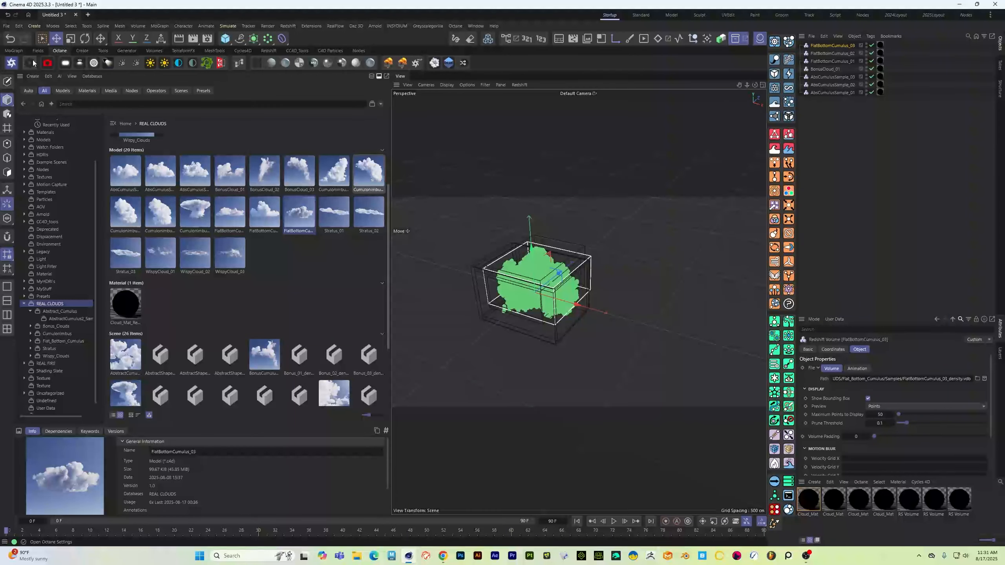
# Step: Create a MoGraph Cloner and make all seven cloud volumes its children
pyautogui.click(8, 50)
pyautogui.click(11, 62)
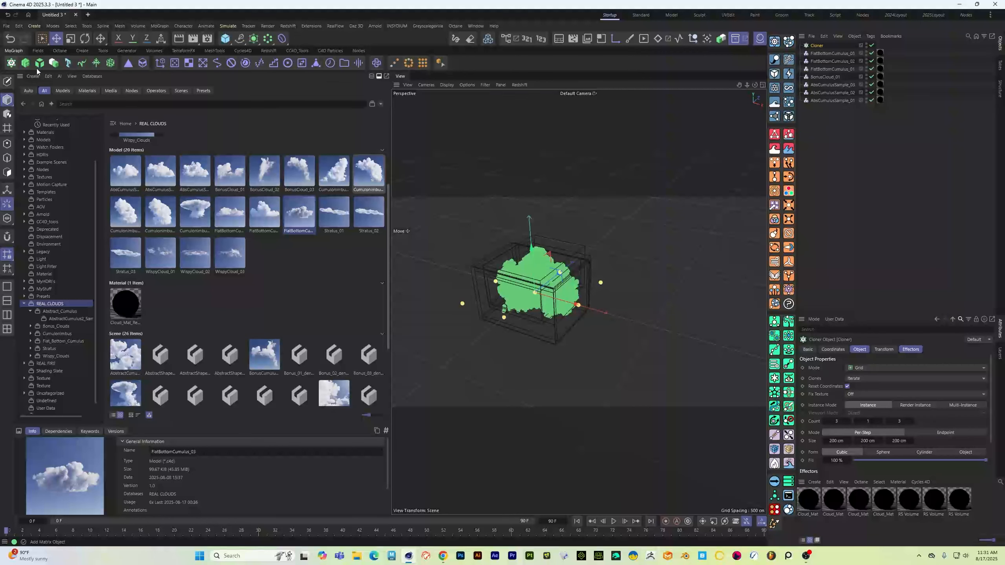
pyautogui.click(819, 53)
pyautogui.keyDown('shift'); pyautogui.click(830, 100); pyautogui.keyUp('shift')
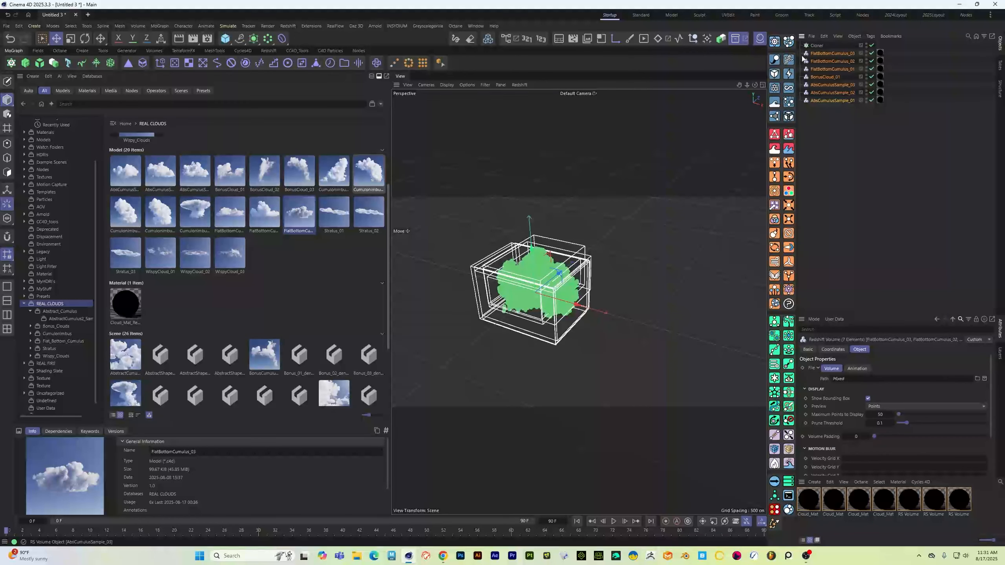
pyautogui.moveTo(811, 54); pyautogui.dragTo(811, 44)
pyautogui.click(815, 45)
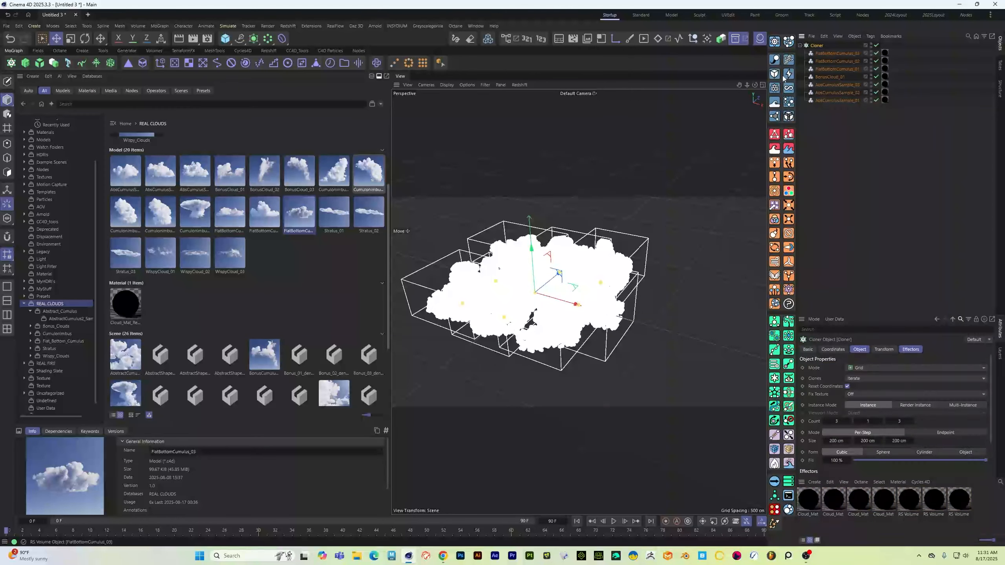
# Step: Set the Cloner's grid count to 5 × 1 × 5 and spread the clones to about 271 cm in X and 374 cm in Z
pyautogui.keyDown('alt'); pyautogui.moveTo(685, 330); pyautogui.dragTo(679, 344); pyautogui.keyUp('alt')
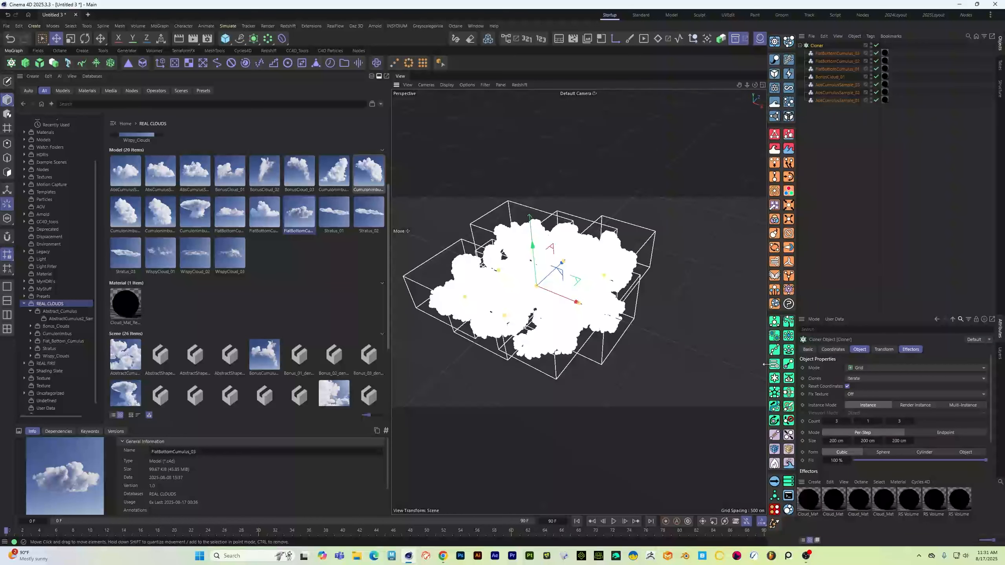
pyautogui.click(849, 421)
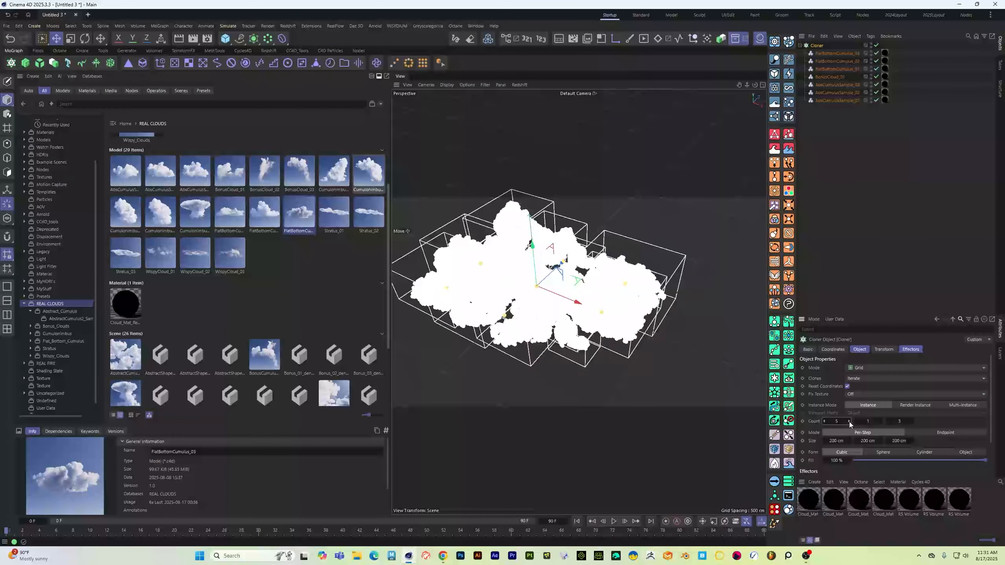
pyautogui.click(849, 421)
pyautogui.click(911, 422)
pyautogui.click(911, 422)
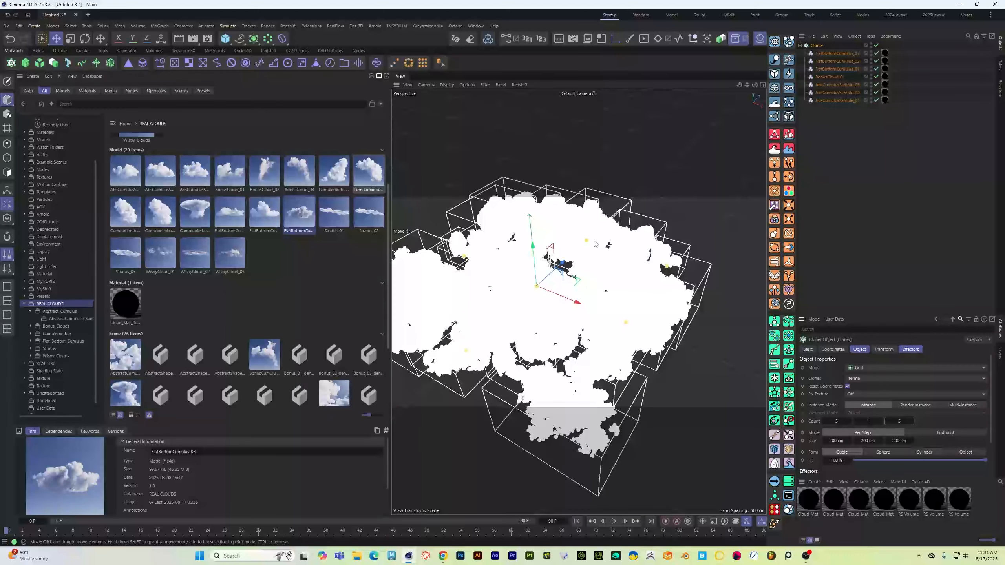
pyautogui.moveTo(594, 243); pyautogui.dragTo(668, 339)
pyautogui.keyDown('alt'); pyautogui.moveTo(669, 339); pyautogui.dragTo(585, 285, button='right'); pyautogui.keyUp('alt')
pyautogui.keyDown('alt'); pyautogui.moveTo(586, 285); pyautogui.dragTo(605, 241); pyautogui.keyUp('alt')
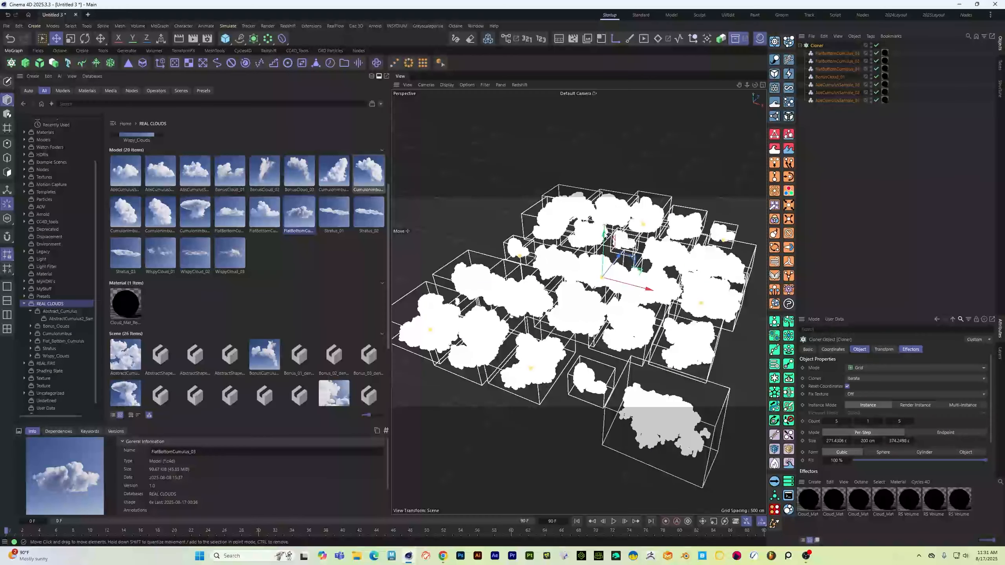
# Step: Apply a Random effector to the Cloner and set its Y position variation to 0 cm
pyautogui.click(177, 64)
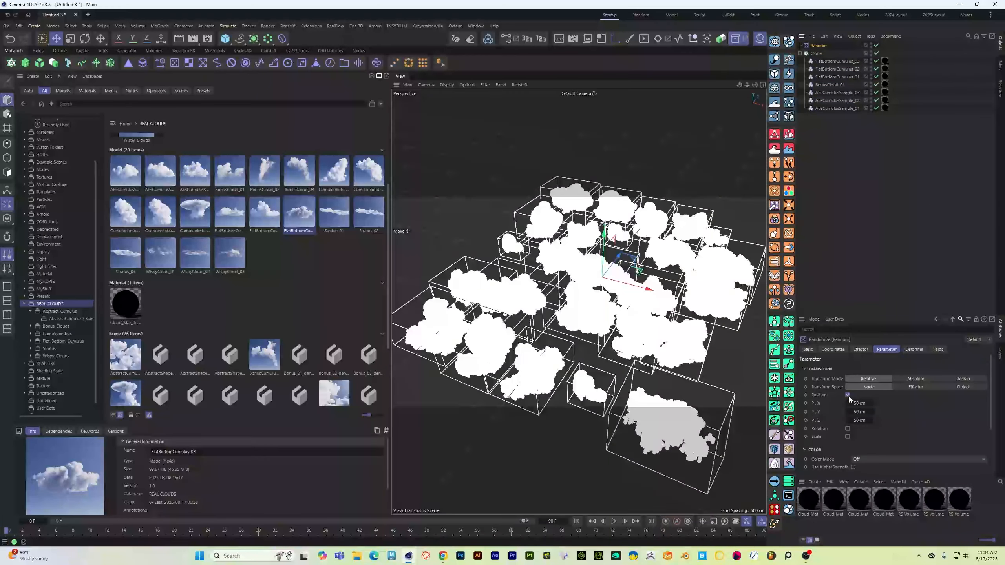
pyautogui.click(862, 412)
pyautogui.write('0')
pyautogui.press('Return')
# Step: Enable rotation on the Random effector with heading about 563°, and set position variation to about 162 cm in X and 158 cm in Z
pyautogui.click(848, 428)
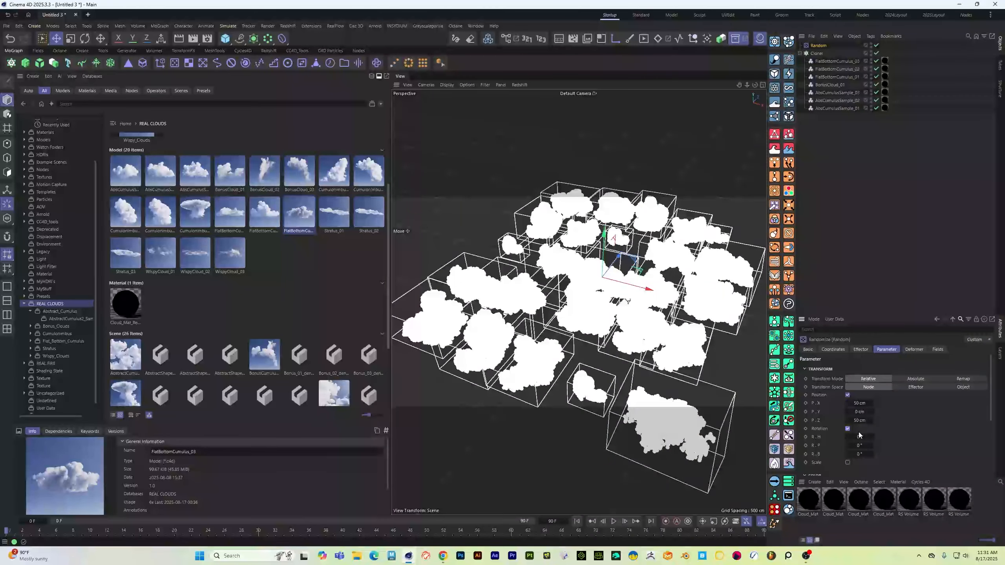
pyautogui.moveTo(858, 435); pyautogui.dragTo(594, 335)
pyautogui.moveTo(858, 402); pyautogui.dragTo(888, 421)
# Step: Frame the cloud field from a low side angle, preview it with a Redshift viewport render and stop the render
pyautogui.keyDown('alt'); pyautogui.moveTo(641, 396); pyautogui.dragTo(608, 340); pyautogui.keyUp('alt')
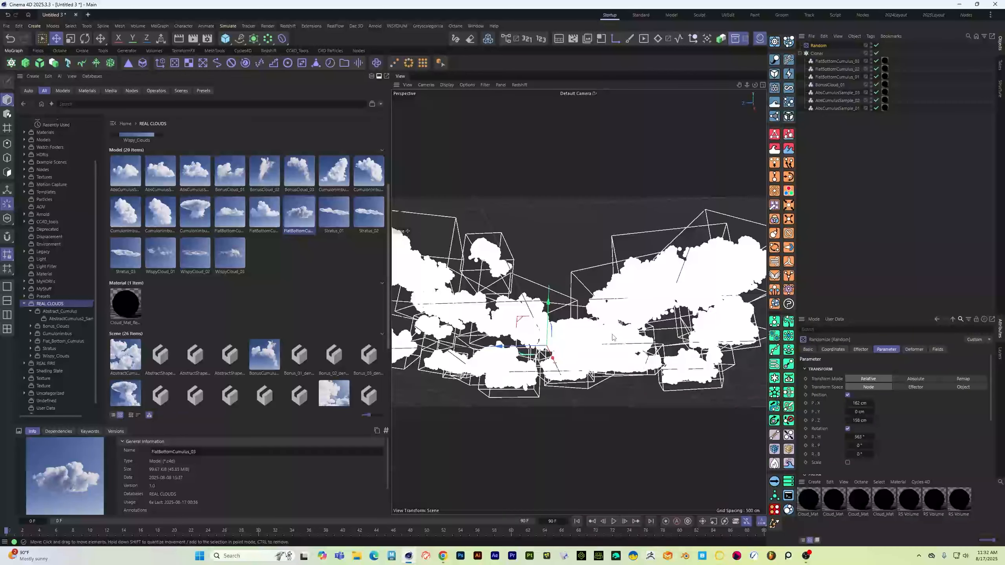
pyautogui.keyDown('alt'); pyautogui.moveTo(594, 282); pyautogui.dragTo(460, 183); pyautogui.keyUp('alt')
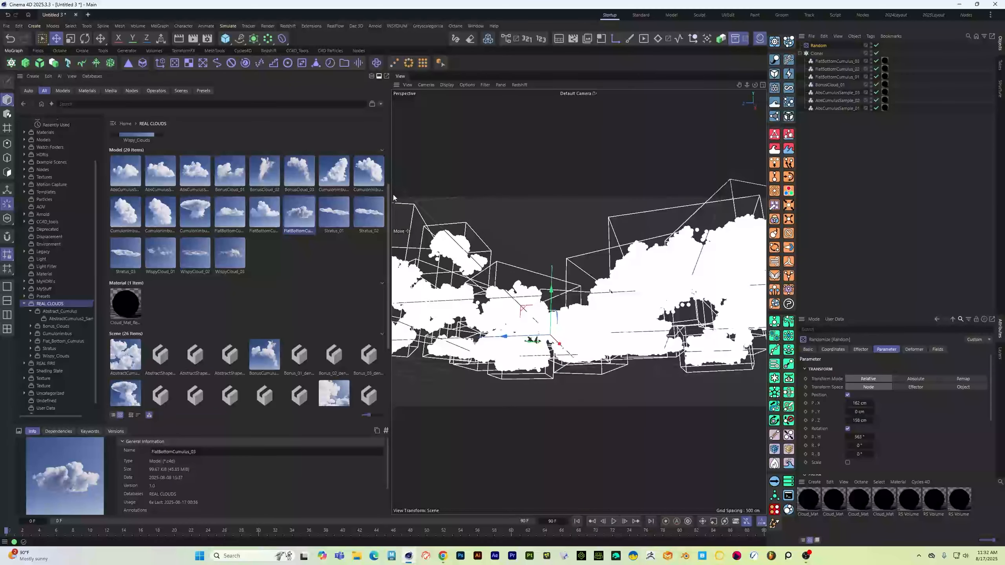
pyautogui.click(519, 85)
pyautogui.click(528, 97)
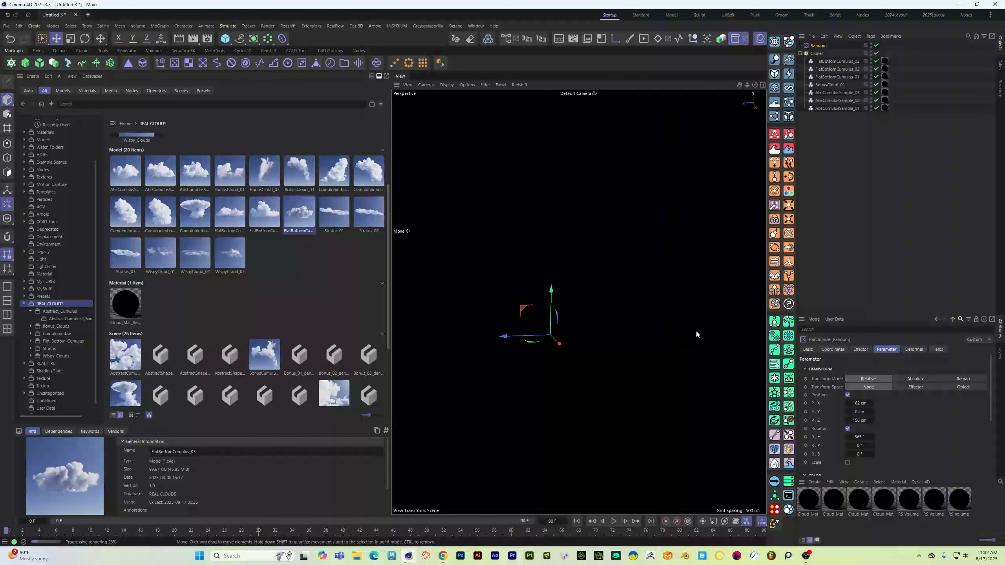
pyautogui.click(521, 86)
pyautogui.click(527, 99)
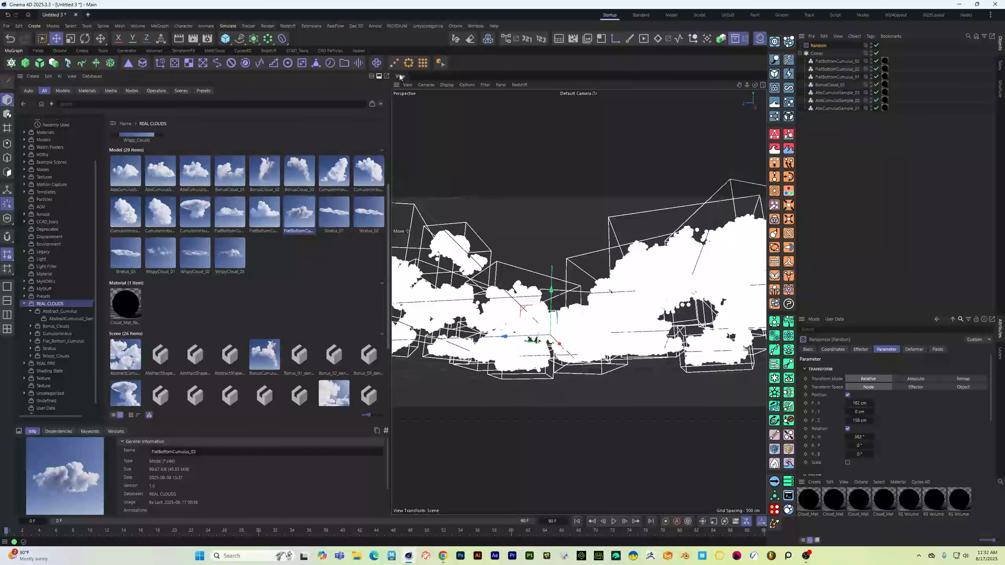
# Step: Add a Redshift sun and sky rig to the scene and reveal its RS Sun child object
pyautogui.click(269, 51)
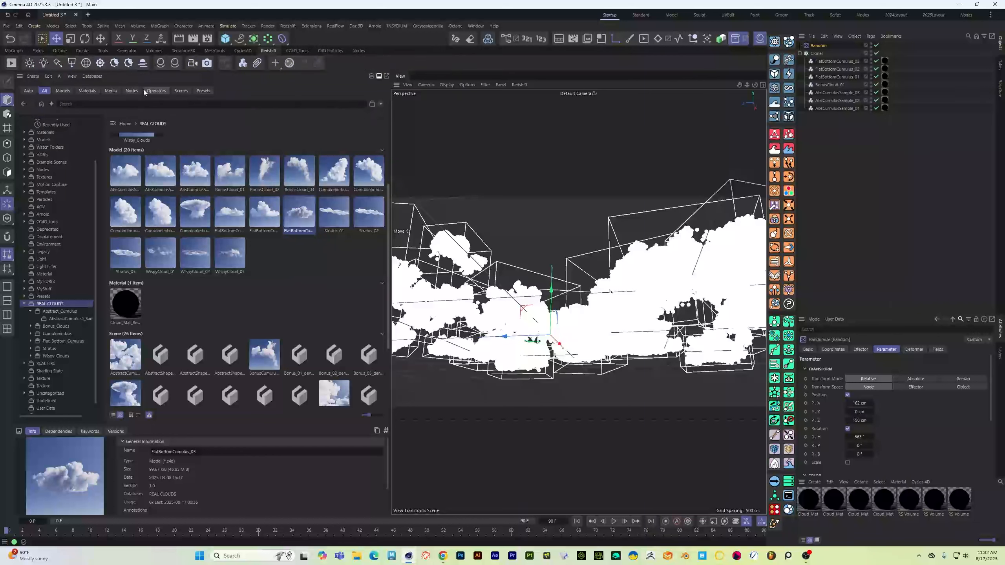
pyautogui.click(114, 64)
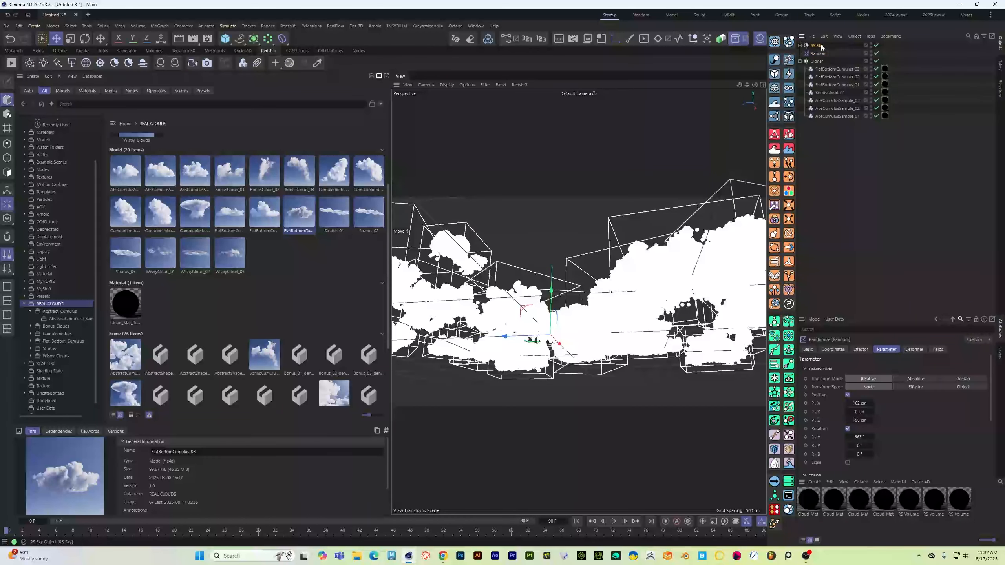
pyautogui.click(803, 46)
pyautogui.click(800, 46)
# Step: Align the RS Sun's move axes with the world and raise the light straight up, clear of the cloud layer
pyautogui.click(820, 54)
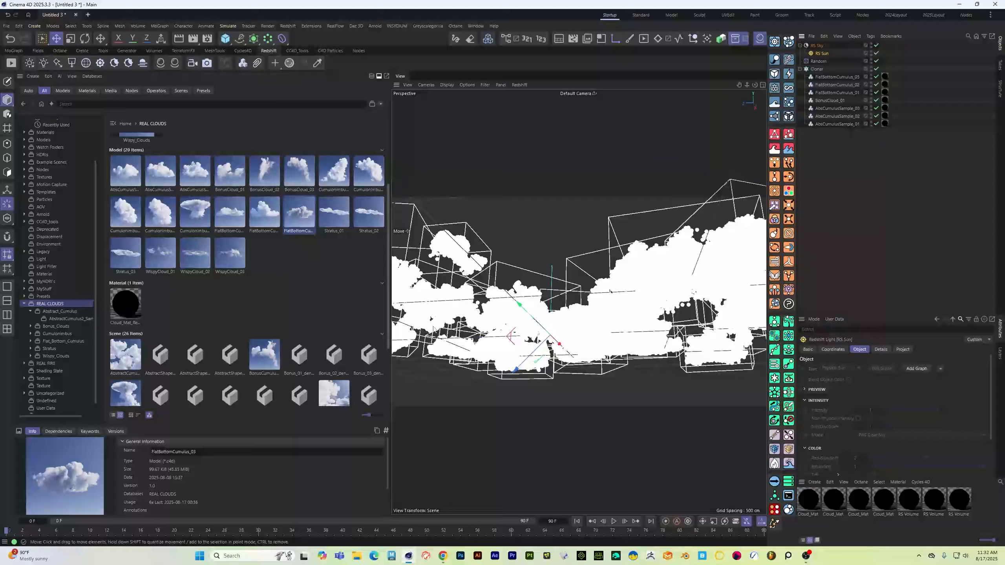
pyautogui.press('r')
pyautogui.keyDown('alt'); pyautogui.moveTo(502, 380); pyautogui.dragTo(532, 337); pyautogui.keyUp('alt')
pyautogui.press('e')
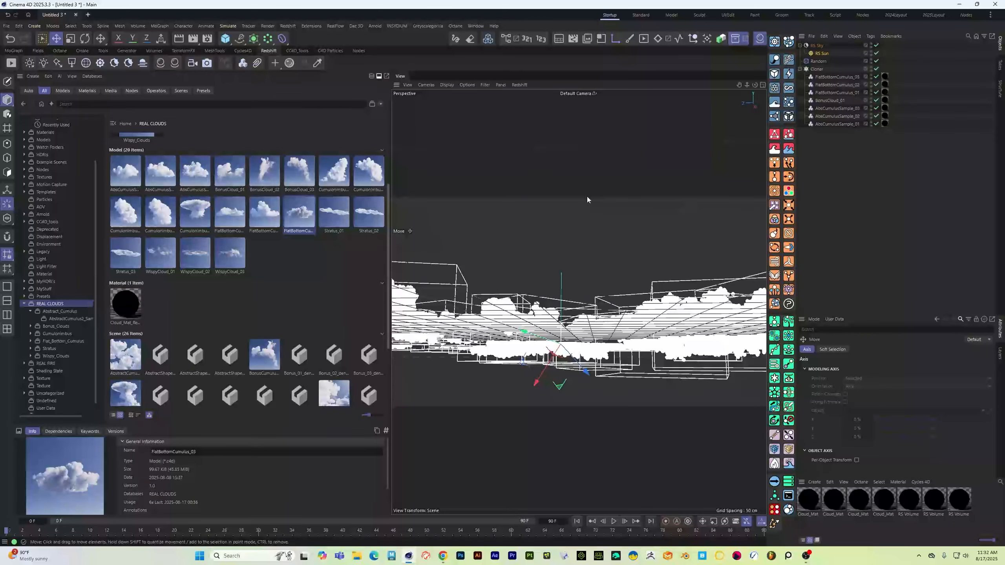
pyautogui.click(160, 39)
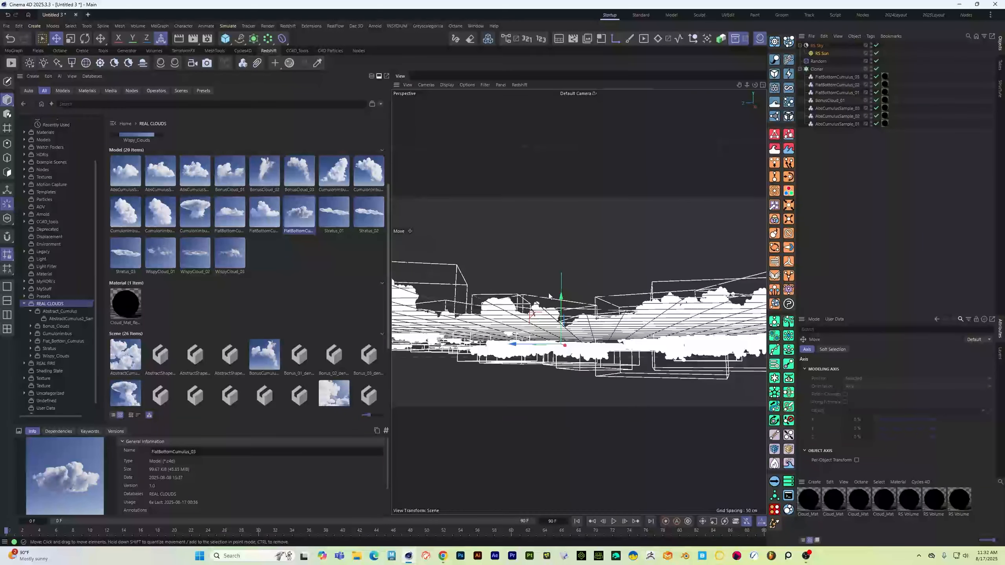
pyautogui.moveTo(561, 294); pyautogui.dragTo(564, 201)
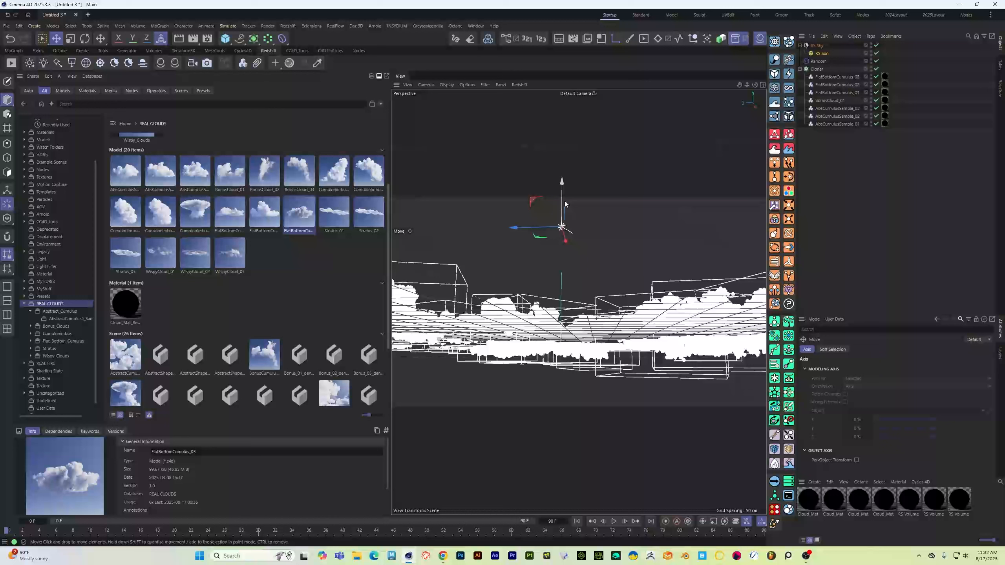
# Step: Rotate the RS Sun so its light falls across the clouds from the side at a low angle
pyautogui.click(820, 53)
pyautogui.press('r')
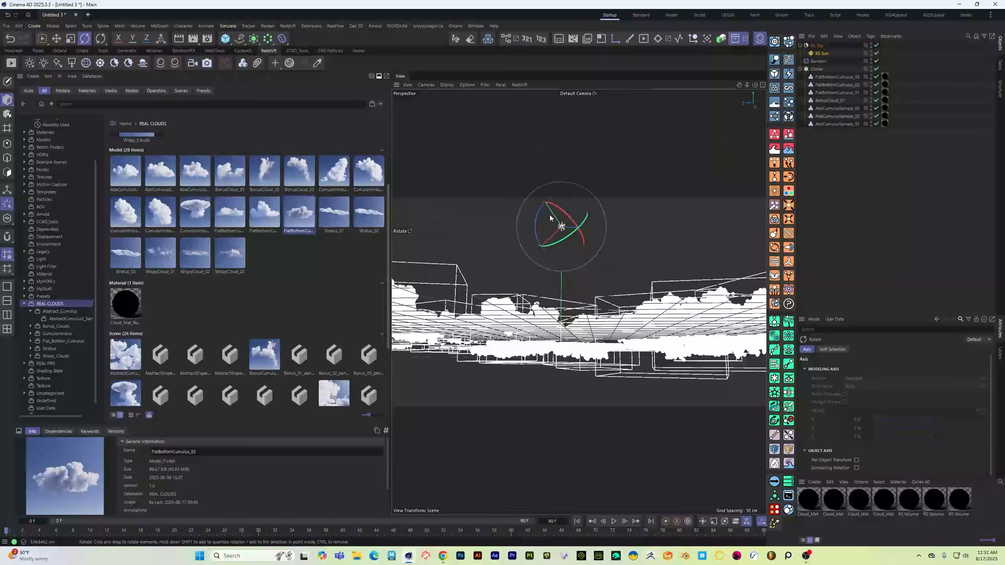
pyautogui.moveTo(601, 192); pyautogui.dragTo(516, 245)
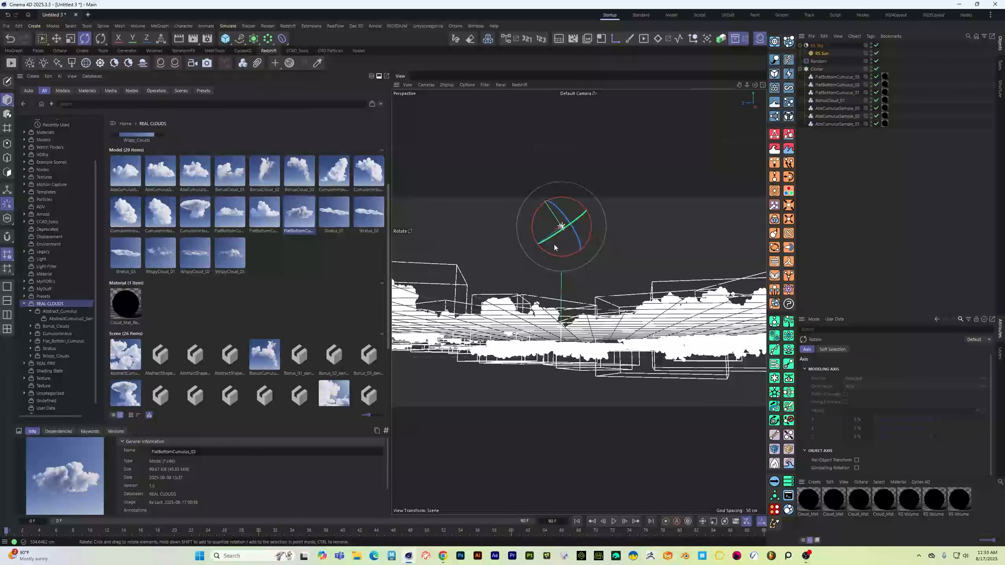
pyautogui.click(519, 146)
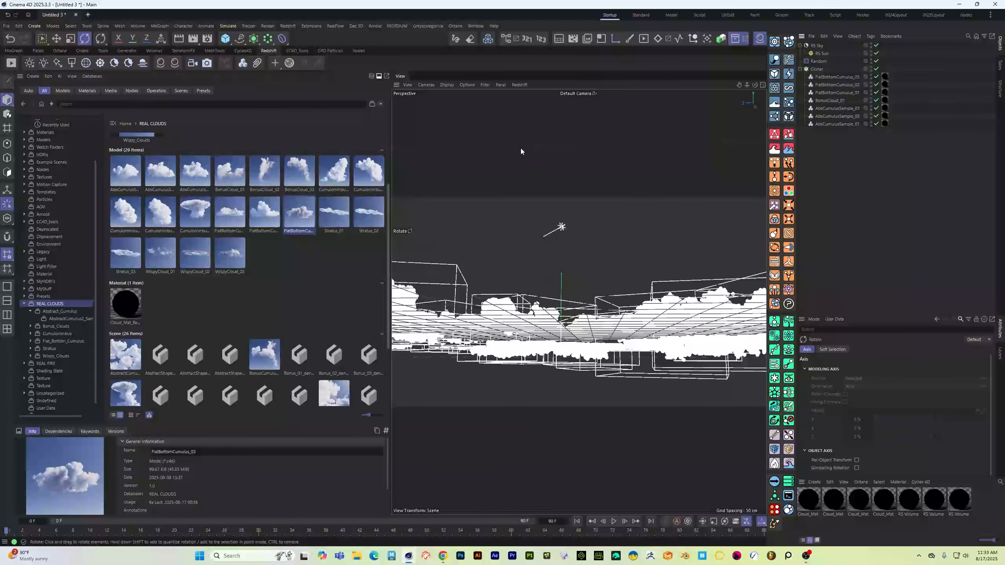
# Step: Start the Redshift viewport render and lower the RS Sky's Horizon Height below zero, viewing the clouds from a new angle
pyautogui.click(526, 85)
pyautogui.click(539, 99)
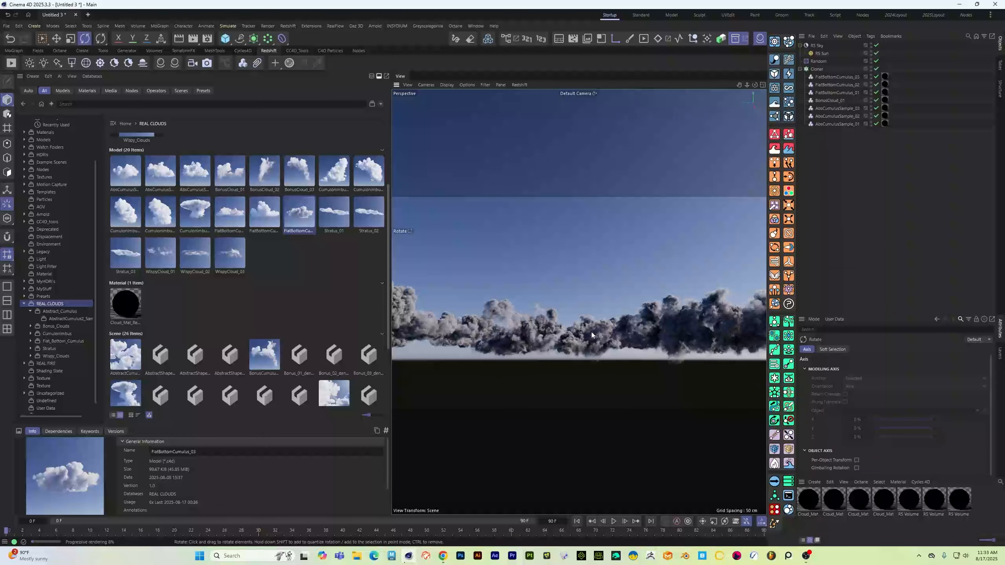
pyautogui.click(816, 45)
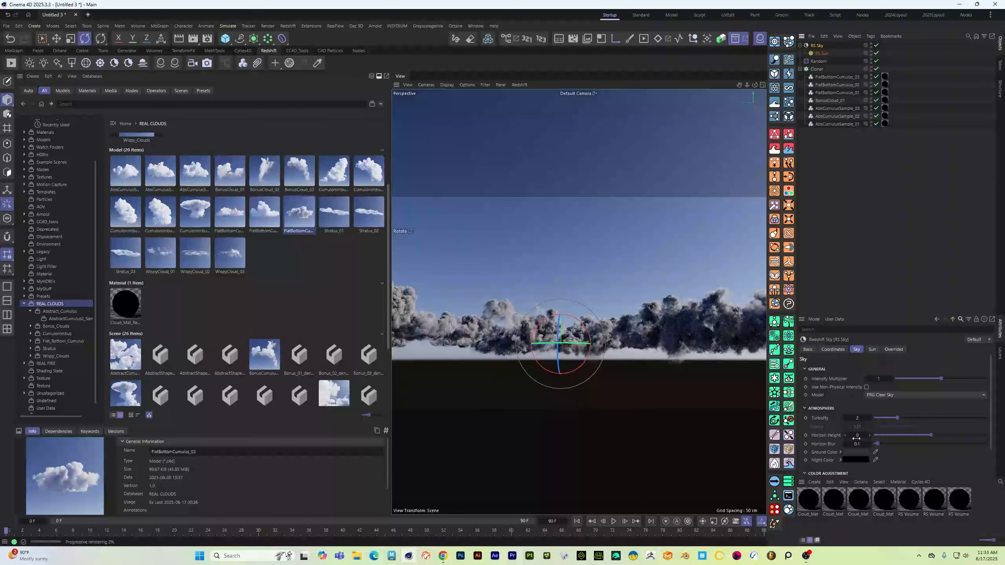
pyautogui.moveTo(855, 438); pyautogui.dragTo(844, 437)
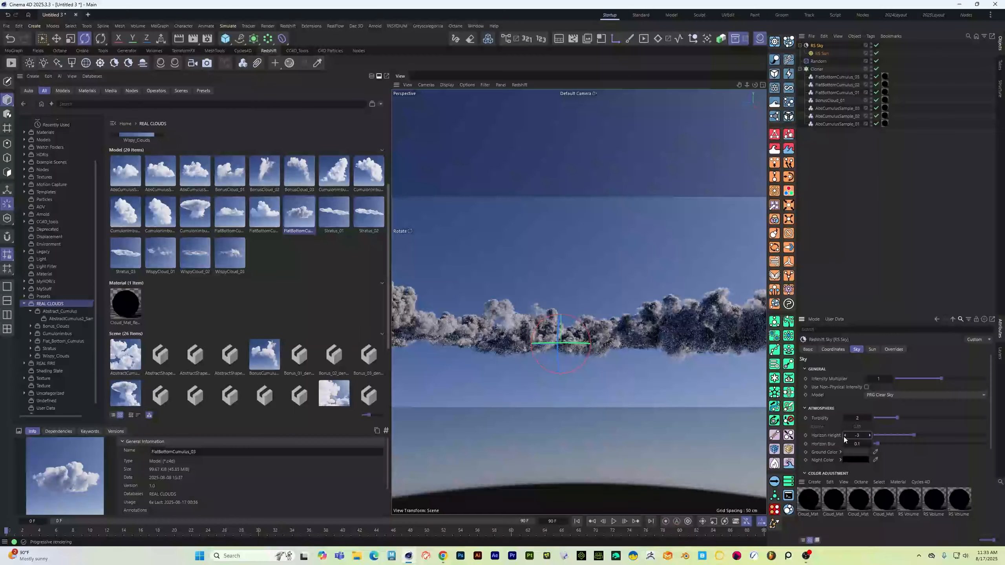
pyautogui.click(849, 138)
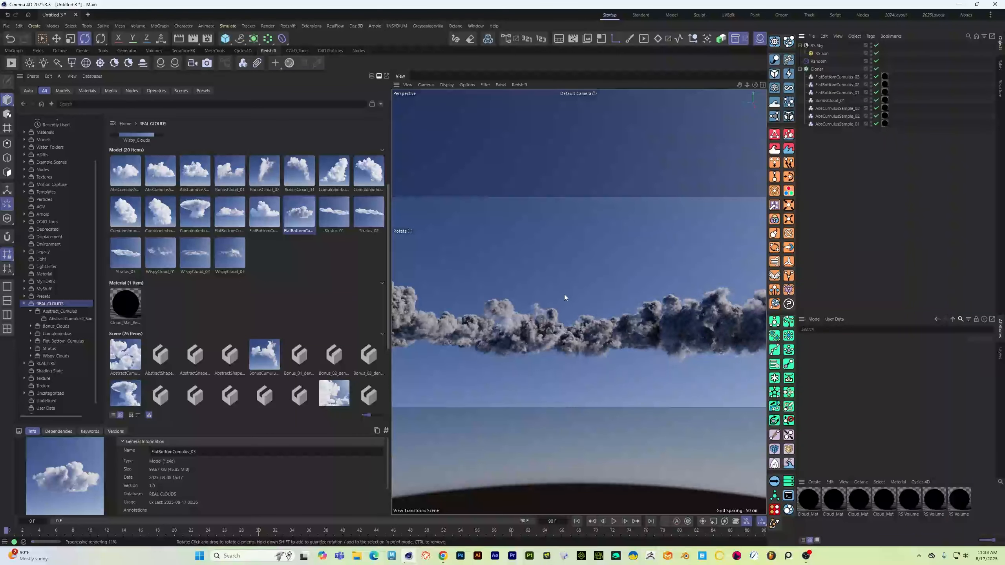
pyautogui.keyDown('alt'); pyautogui.moveTo(552, 350); pyautogui.dragTo(548, 328); pyautogui.keyUp('alt')
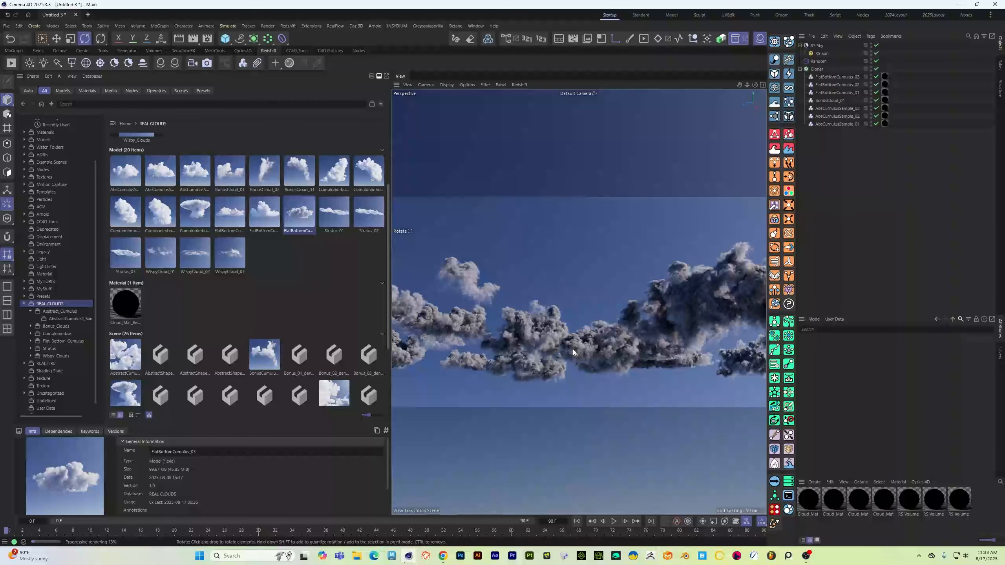
# Step: Raise the Volume trace depth in Redshift's advanced global render settings, first to 2 and finally to 4
pyautogui.click(207, 38)
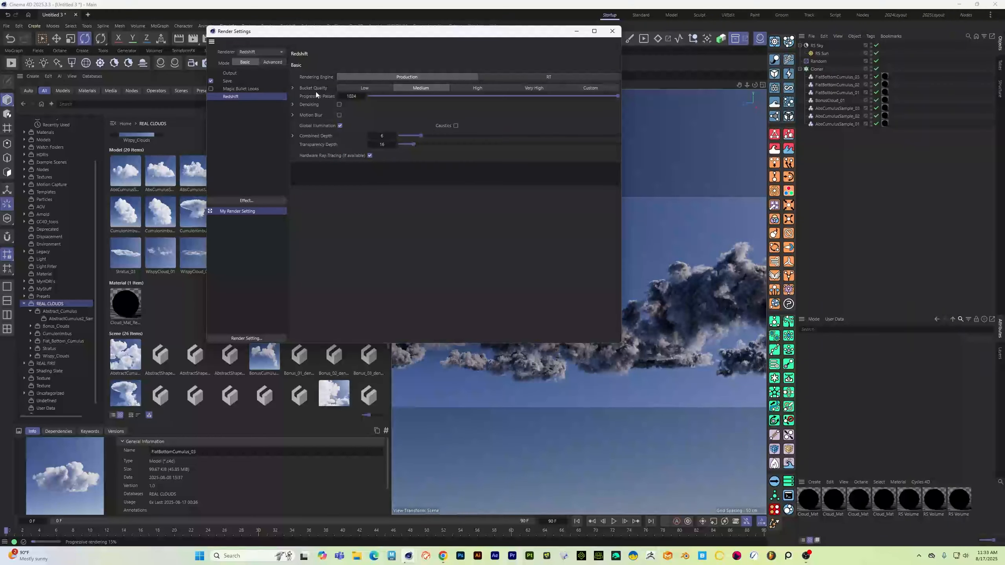
pyautogui.click(274, 62)
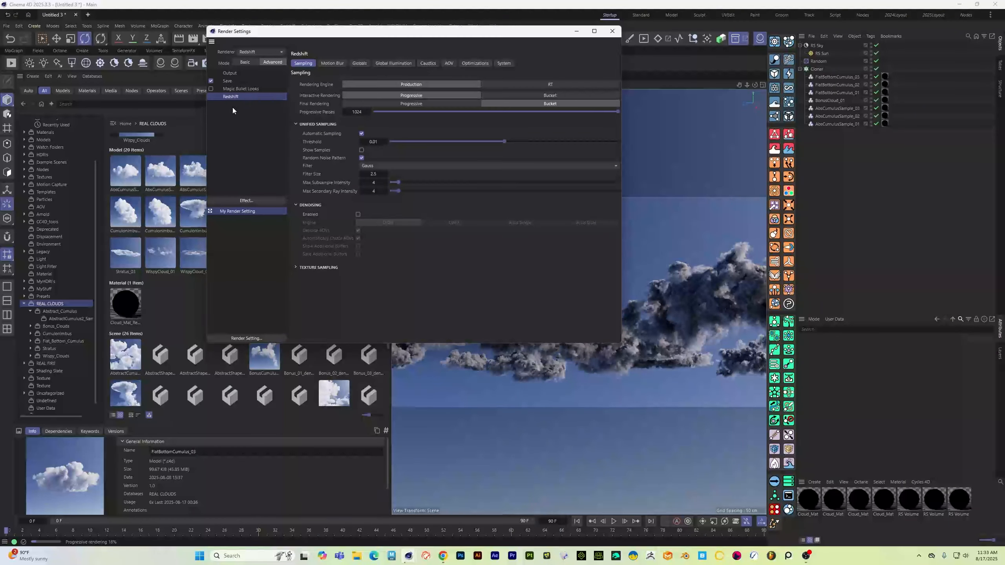
pyautogui.click(362, 63)
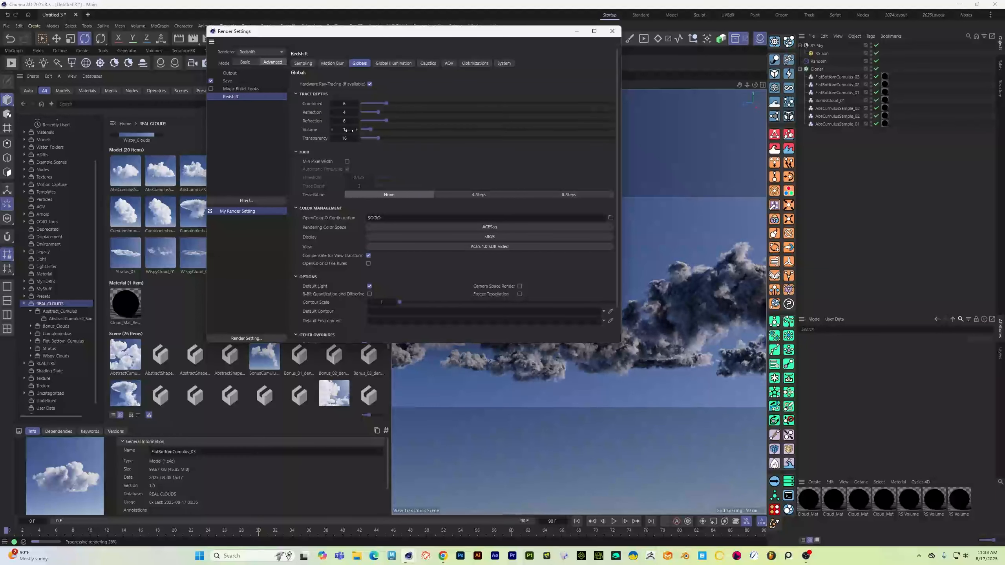
pyautogui.moveTo(394, 38); pyautogui.dragTo(241, 48)
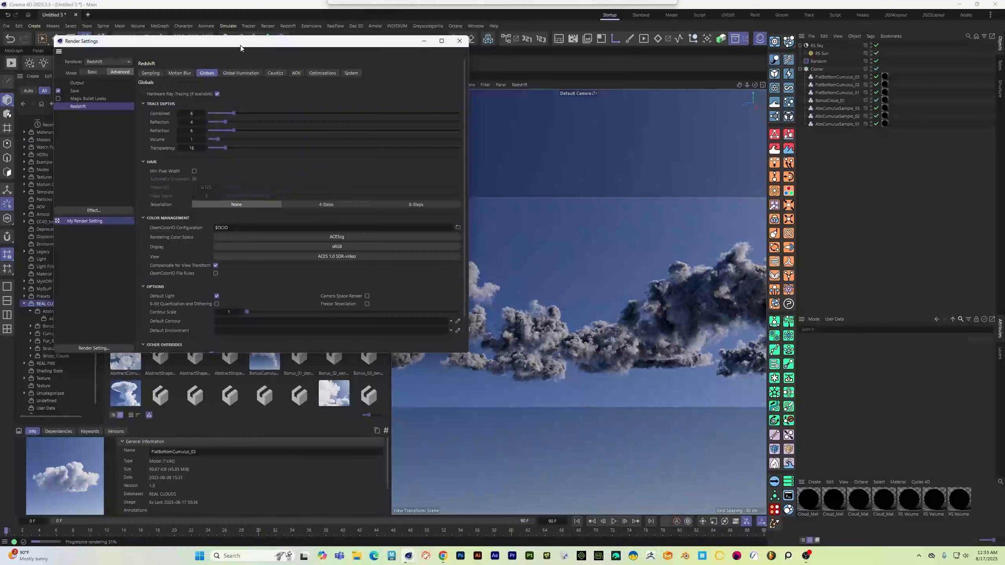
pyautogui.moveTo(469, 124); pyautogui.dragTo(369, 125)
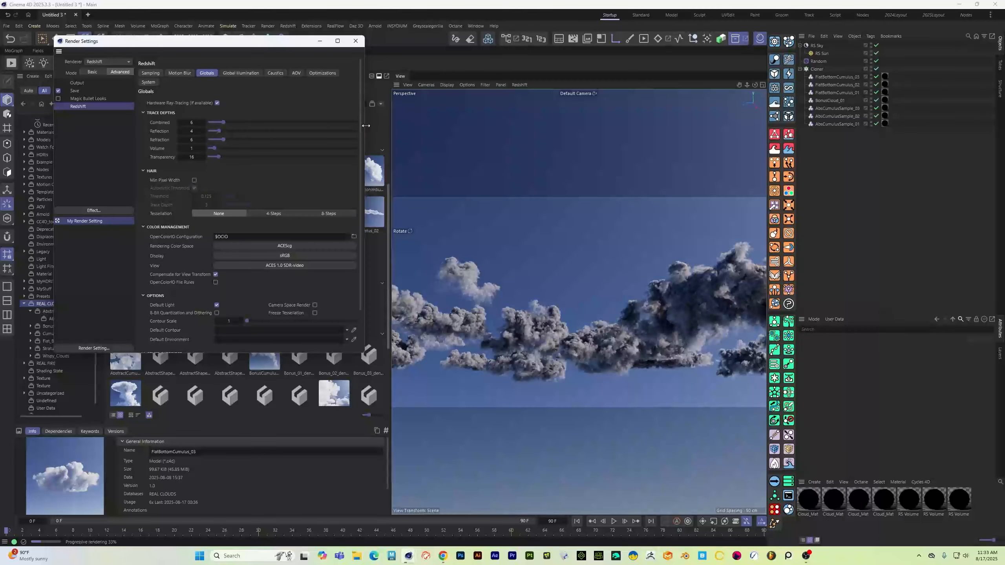
pyautogui.click(204, 149)
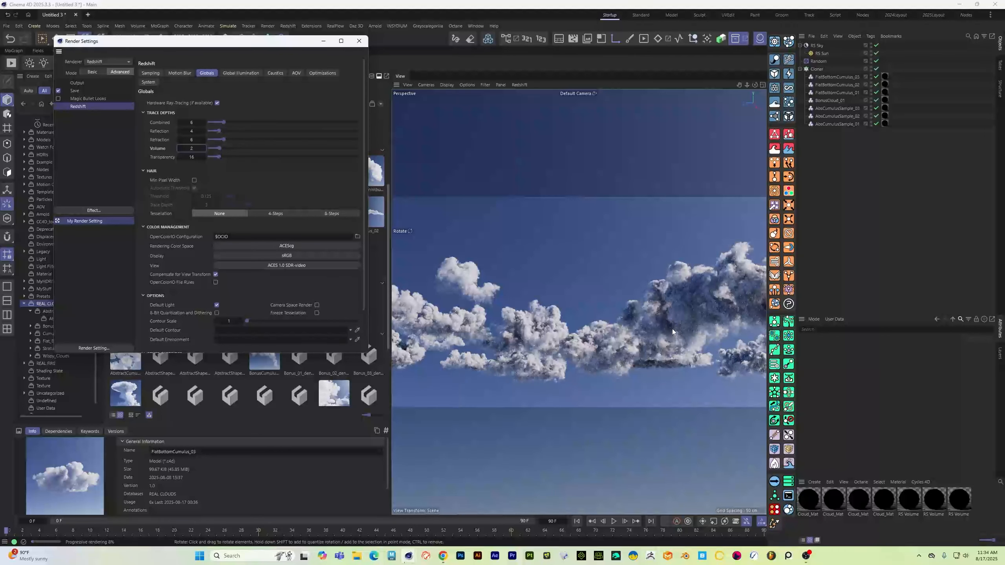
pyautogui.click(204, 148)
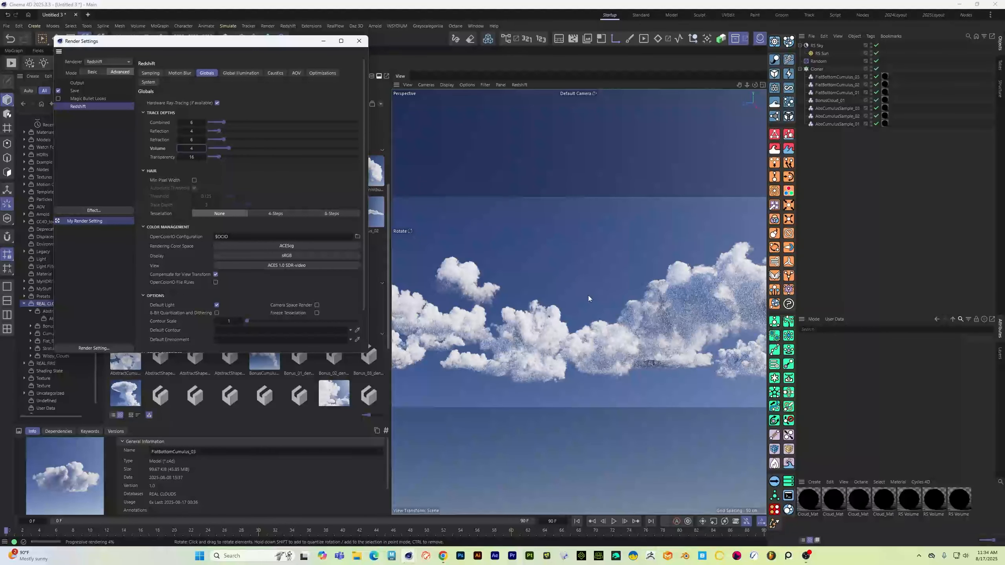
pyautogui.moveTo(284, 48); pyautogui.dragTo(279, 99)
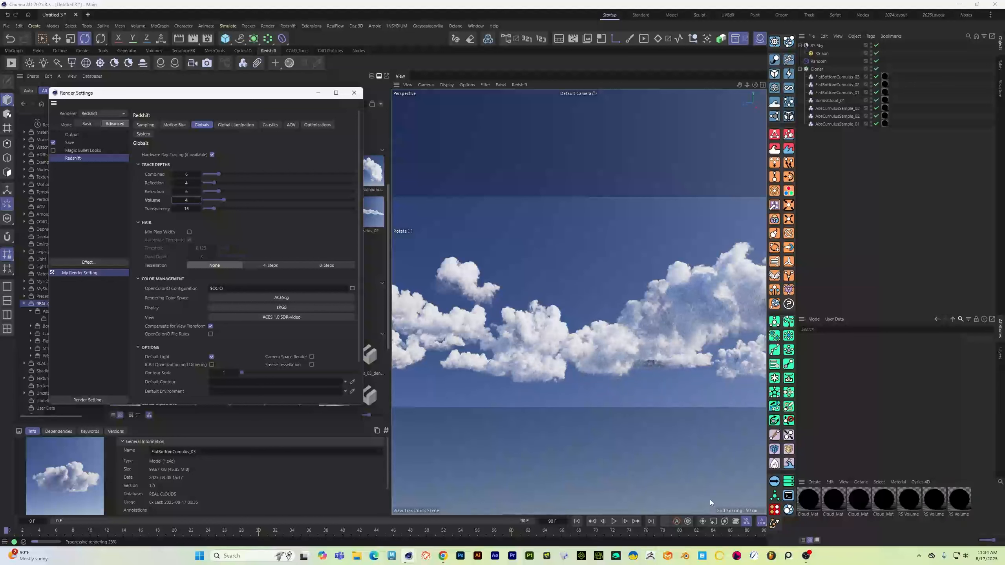
# Step: Select all seven cloud materials together and show the advanced RS Volume settings with the density remap range
pyautogui.click(810, 505)
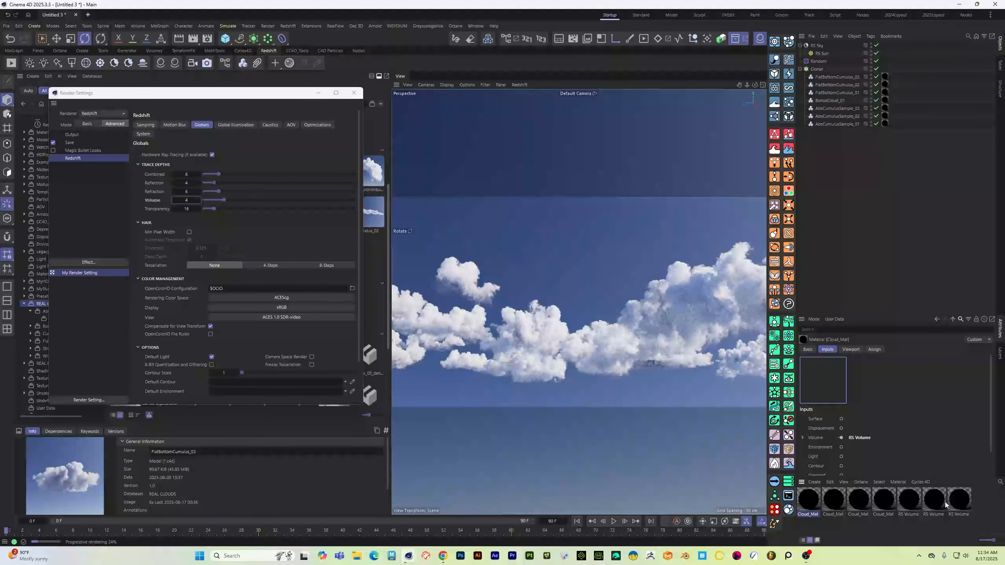
pyautogui.keyDown('shift'); pyautogui.click(965, 499); pyautogui.keyUp('shift')
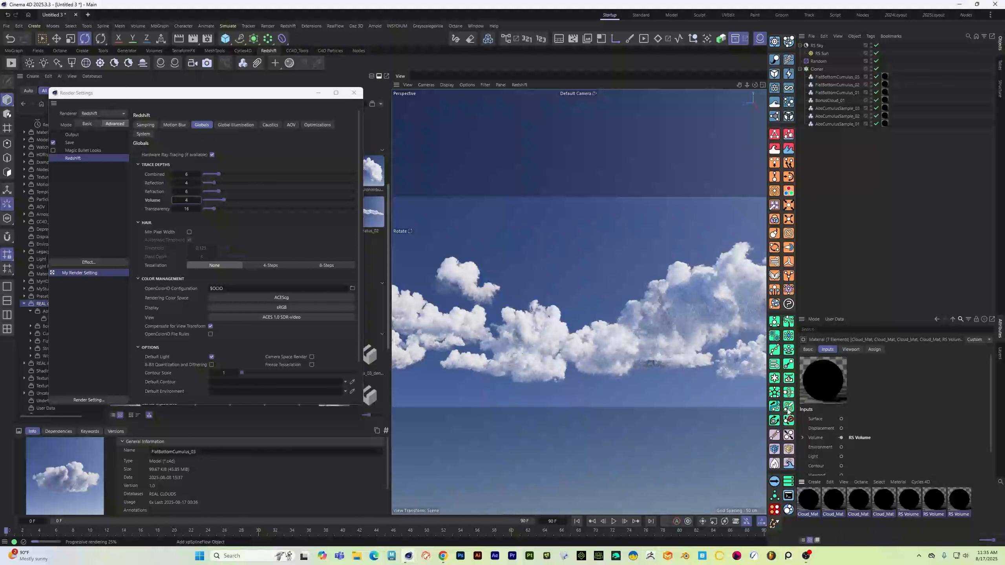
pyautogui.click(801, 438)
pyautogui.moveTo(992, 382); pyautogui.dragTo(997, 448)
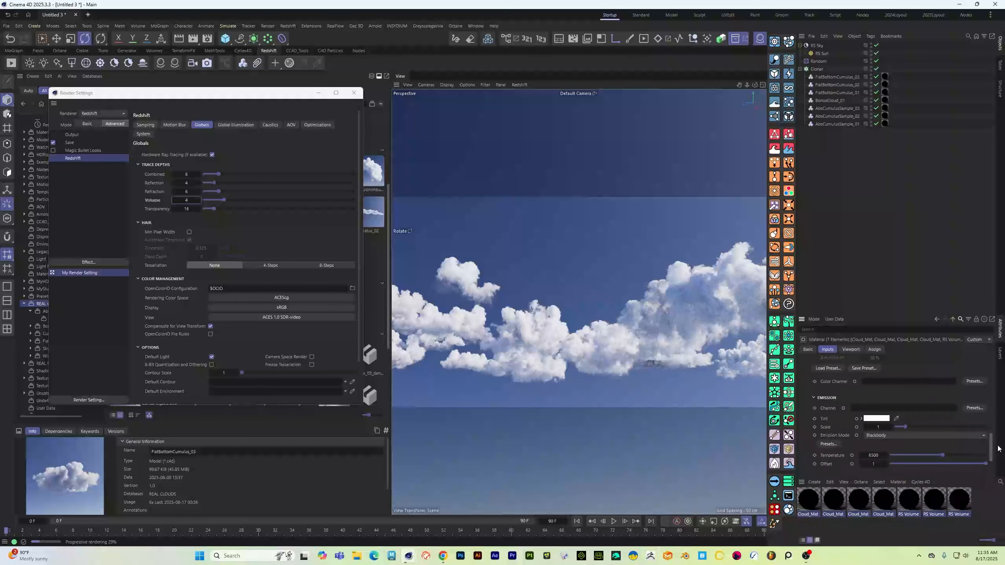
pyautogui.click(830, 505)
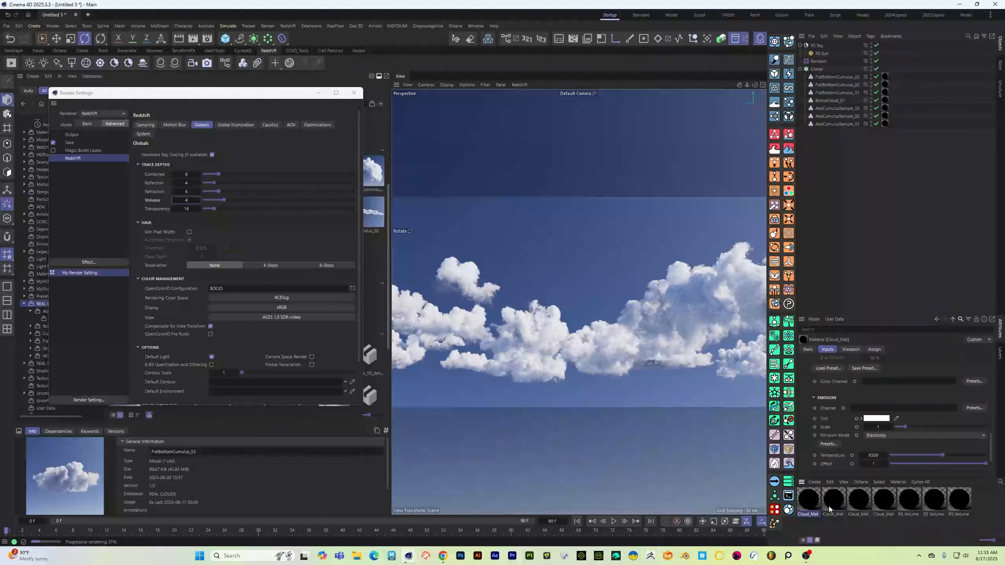
pyautogui.click(933, 500)
pyautogui.click(965, 508)
pyautogui.keyDown('shift'); pyautogui.click(807, 504); pyautogui.keyUp('shift')
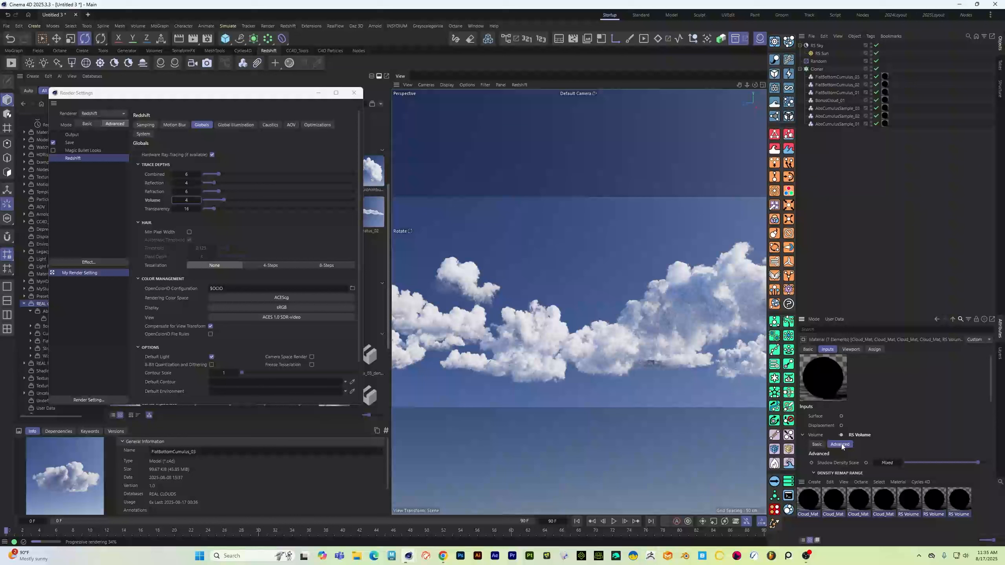
pyautogui.click(840, 444)
pyautogui.scroll(-4, 904, 400)
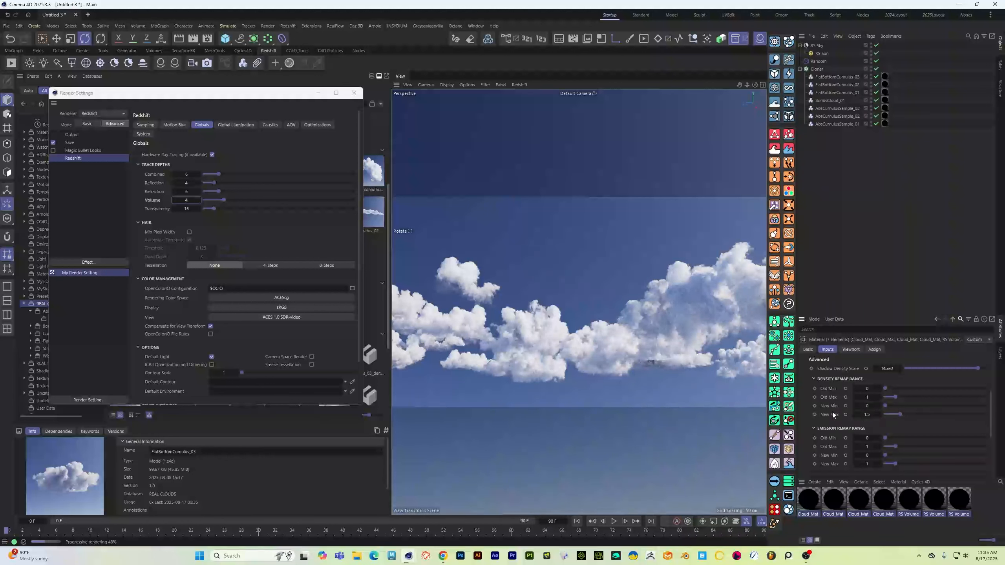
# Step: Try a density remap New Max of 0.12 on the selected cloud materials, and settle on 1.25
pyautogui.moveTo(899, 415); pyautogui.dragTo(886, 416)
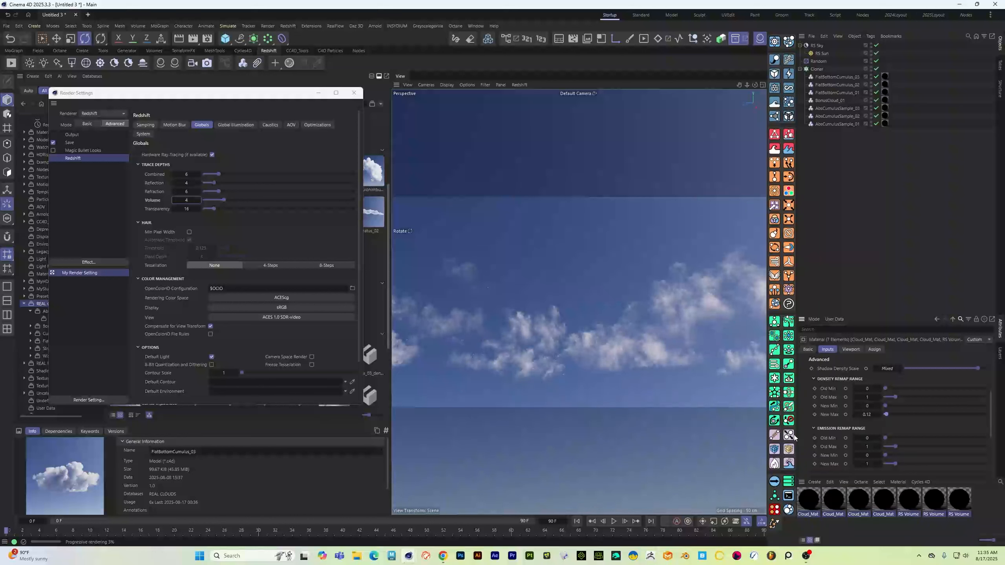
pyautogui.click(865, 414)
pyautogui.write('1.25')
pyautogui.press('Return')
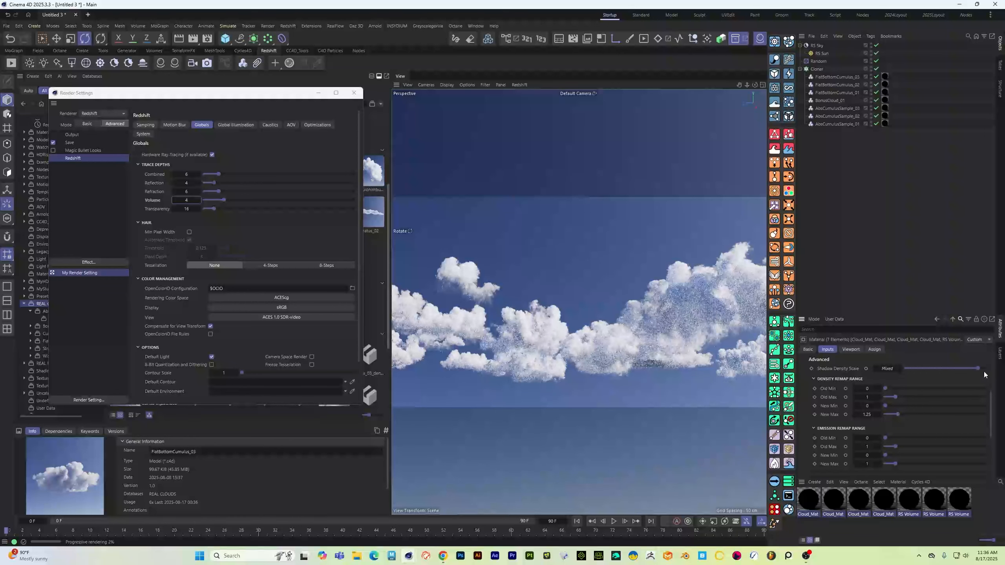
# Step: Try Shadow Density Scale values of about 0.567 and 0.813 on the selected cloud materials
pyautogui.moveTo(977, 369); pyautogui.dragTo(949, 373)
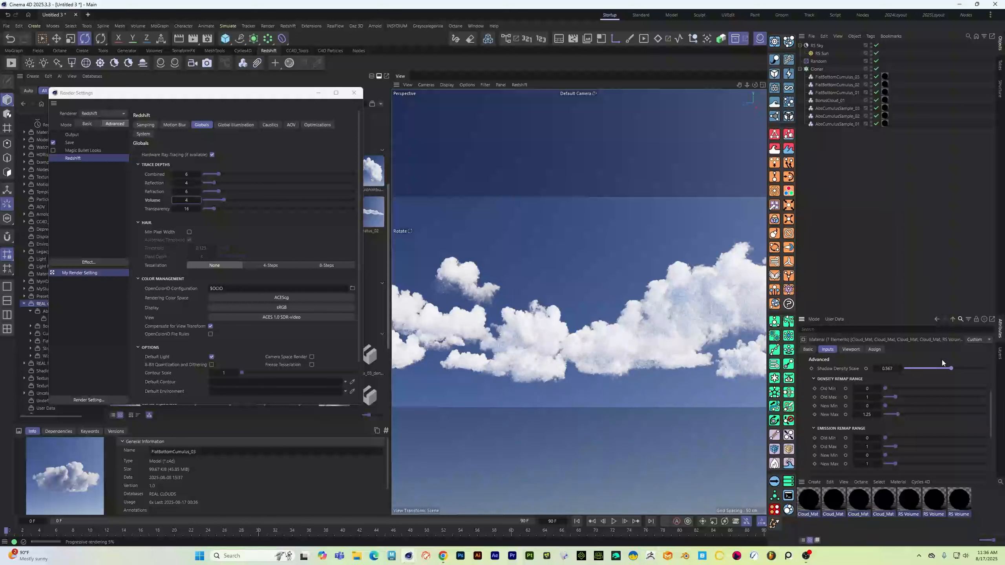
pyautogui.moveTo(956, 369); pyautogui.dragTo(968, 370)
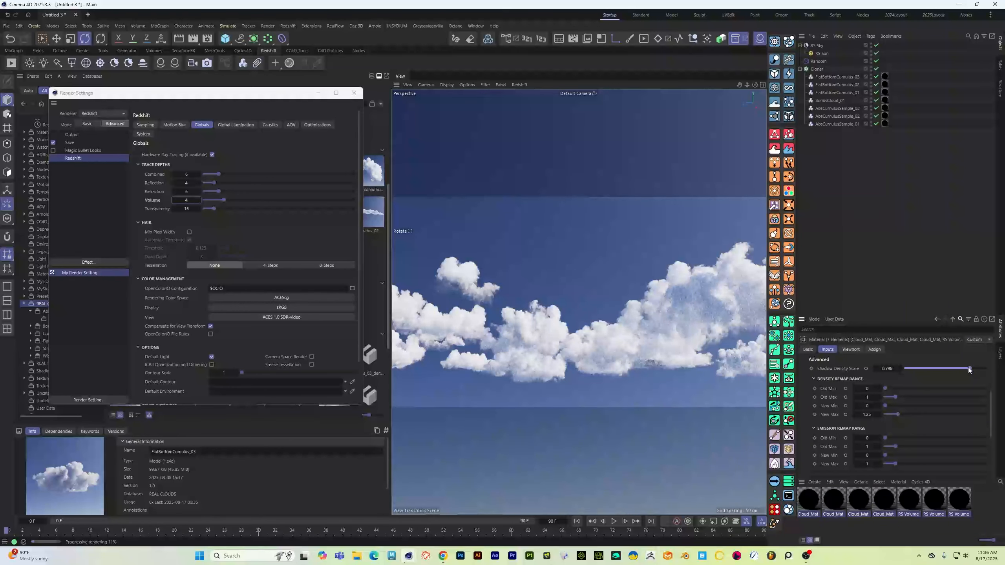
pyautogui.moveTo(968, 368); pyautogui.dragTo(968, 368)
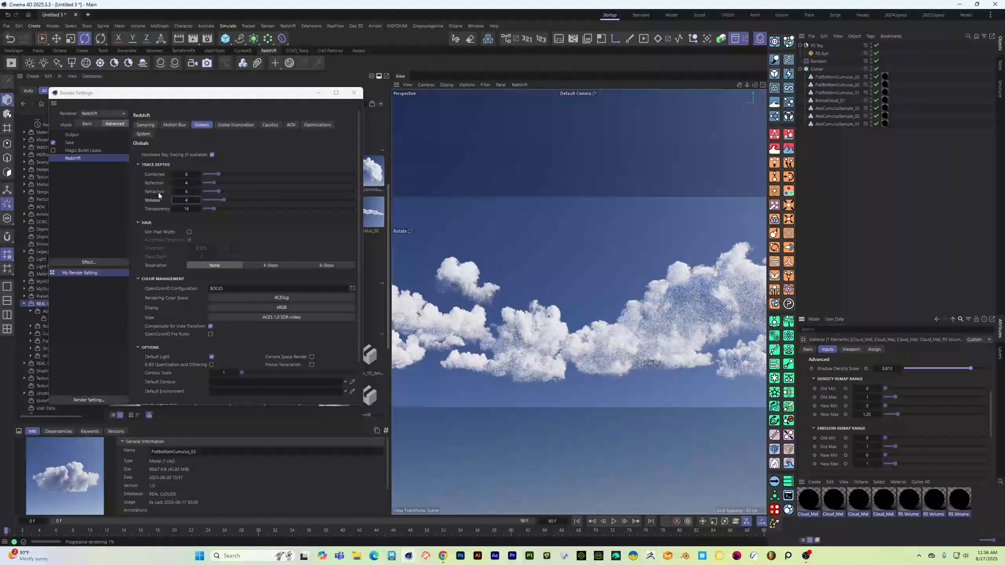
# Step: Set Redshift's Volume trace depth to 2 and the cloud materials' Shadow Density Scale to about 0.281
pyautogui.moveTo(176, 202); pyautogui.dragTo(174, 201)
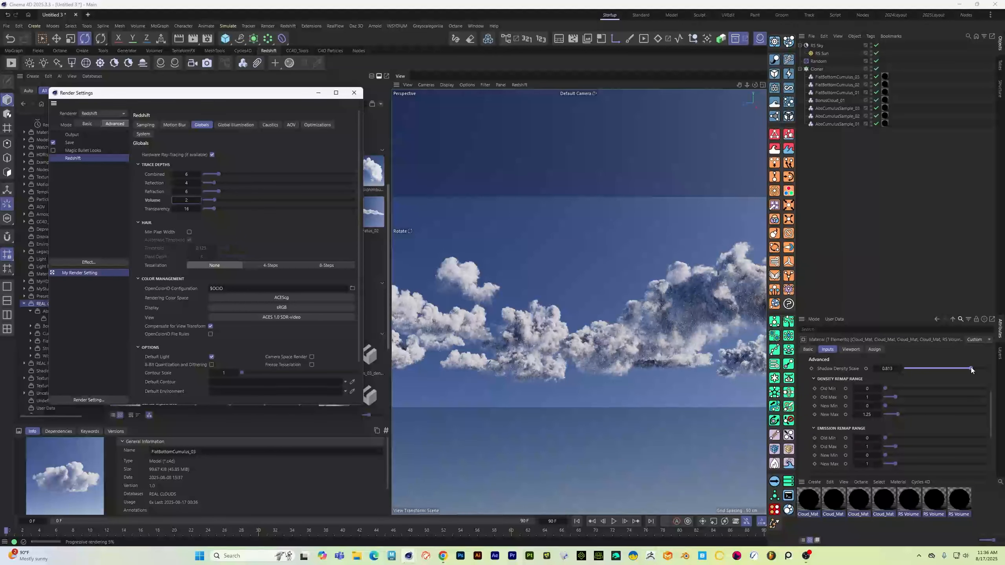
pyautogui.moveTo(970, 369); pyautogui.dragTo(928, 370)
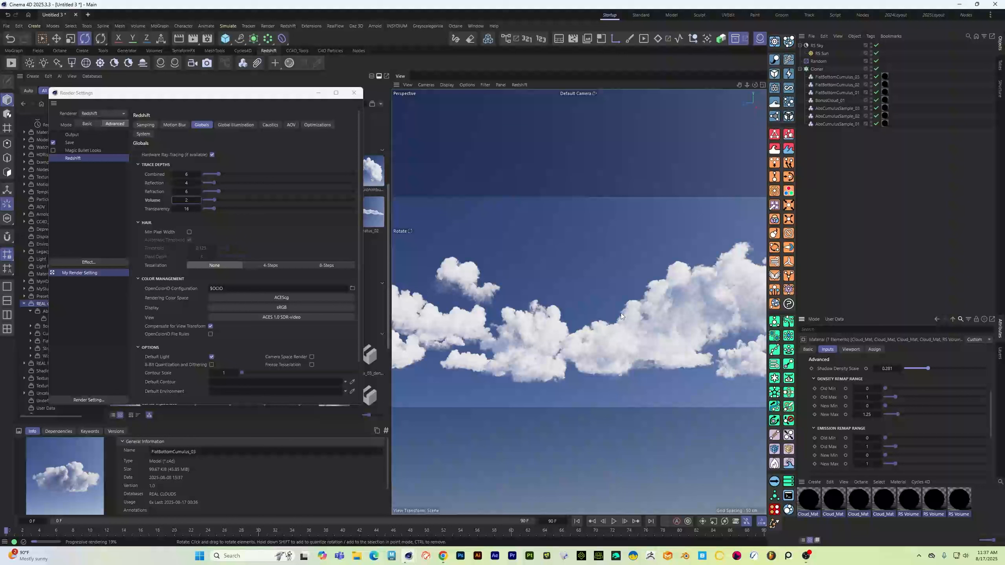
# Step: View the rendered cloudscape from several angles, turn off Redshift rendering in the viewport and close the render settings
pyautogui.keyDown('alt'); pyautogui.moveTo(615, 335); pyautogui.dragTo(649, 325); pyautogui.keyUp('alt')
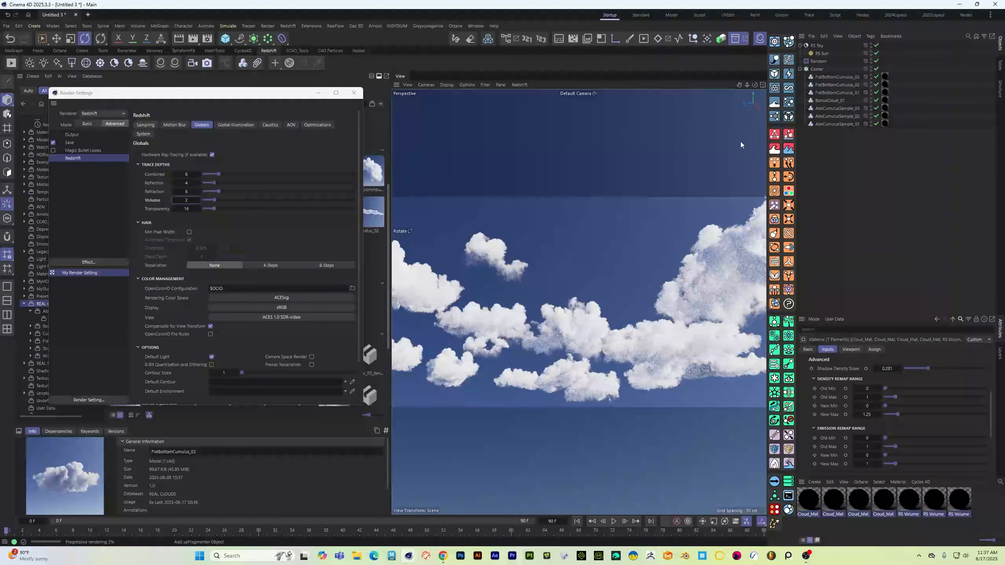
pyautogui.moveTo(581, 301)
pyautogui.keyDown('alt'); pyautogui.mouseDown()
pyautogui.moveTo(602, 297)
pyautogui.moveTo(576, 306)
pyautogui.mouseUp(); pyautogui.keyUp('alt')
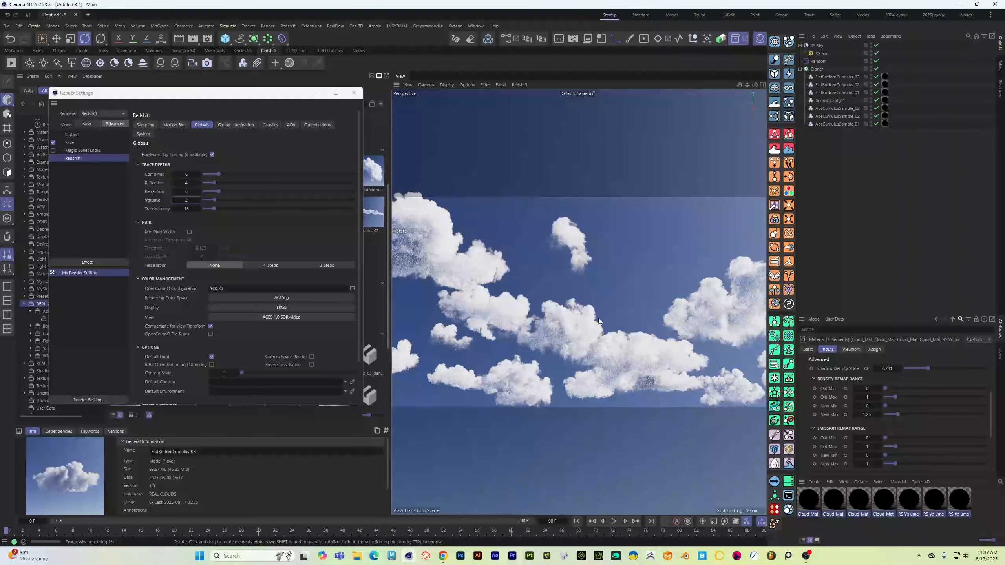
pyautogui.keyDown('alt'); pyautogui.moveTo(612, 329); pyautogui.dragTo(591, 343); pyautogui.keyUp('alt')
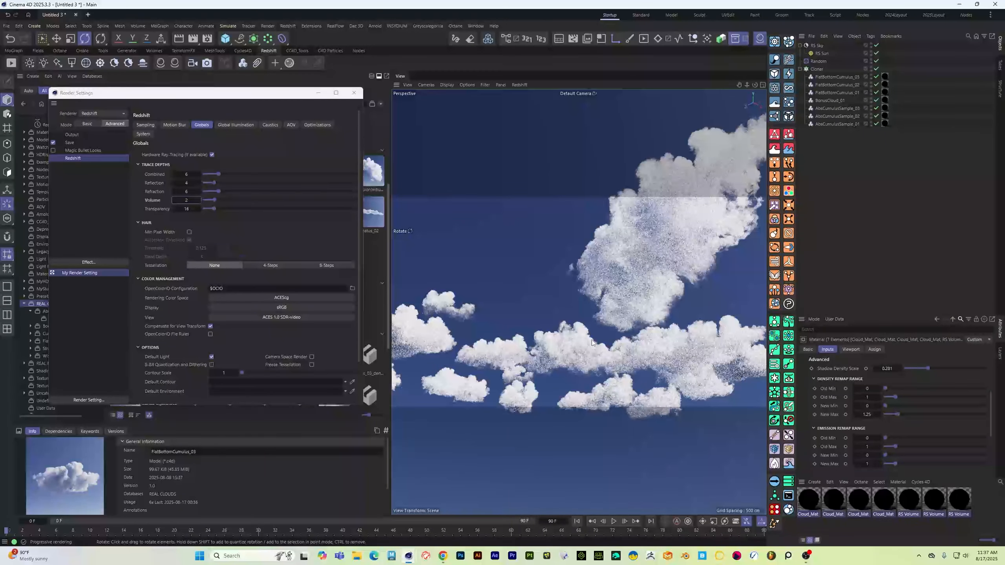
pyautogui.keyDown('alt'); pyautogui.moveTo(663, 316); pyautogui.dragTo(566, 333); pyautogui.keyUp('alt')
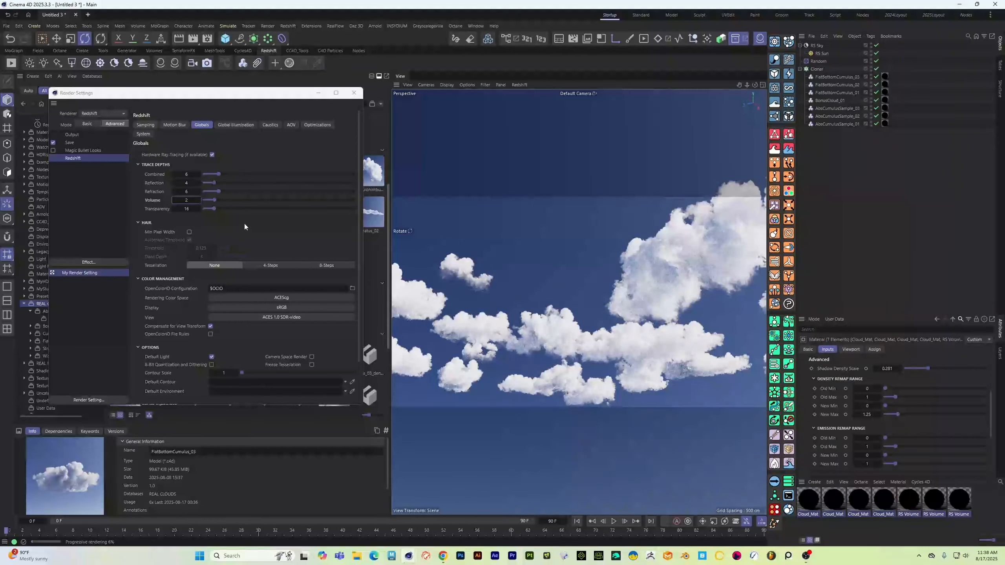
pyautogui.click(519, 85)
pyautogui.click(531, 99)
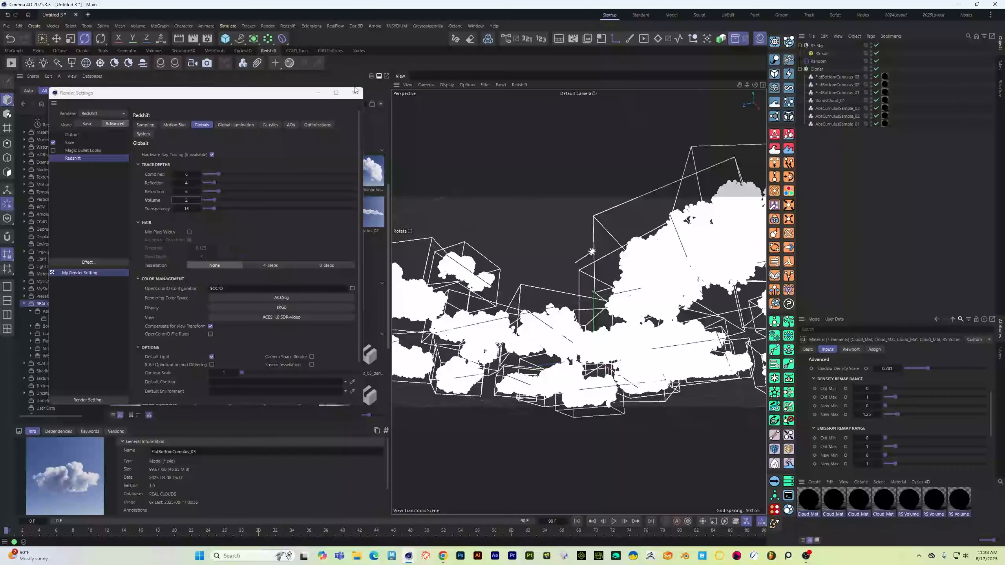
pyautogui.click(353, 92)
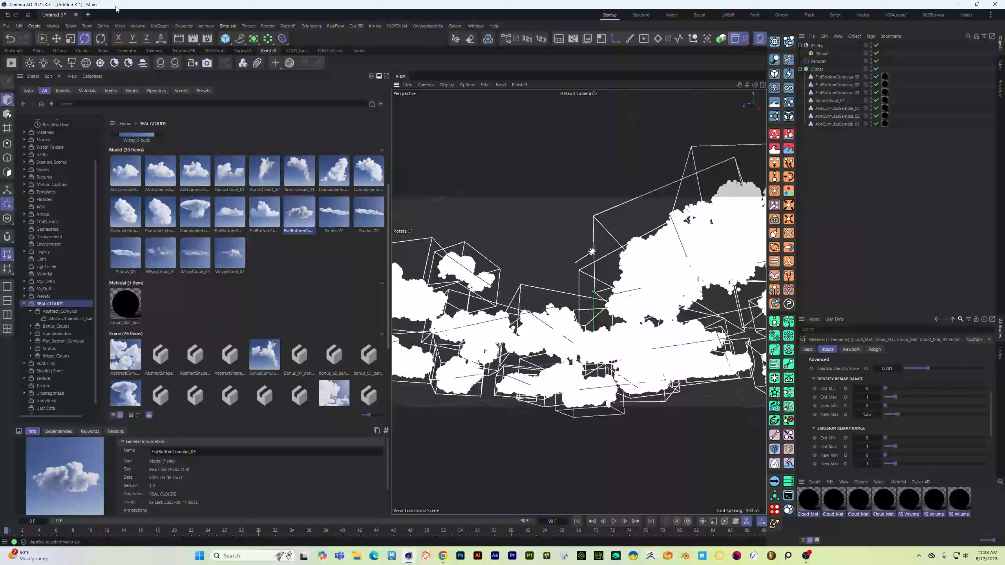
# Step: Close the cloudscape project and open the FlatBottomCumulusCloudMaker.c4d scene from the REAL CLOUDS library
pyautogui.click(76, 15)
pyautogui.click(512, 306)
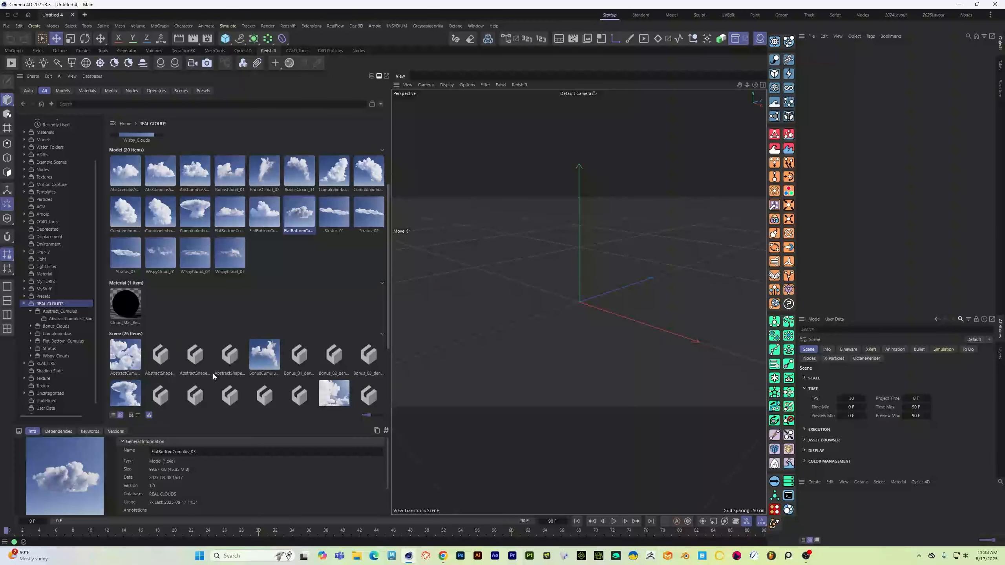
pyautogui.scroll(-1, 150, 381)
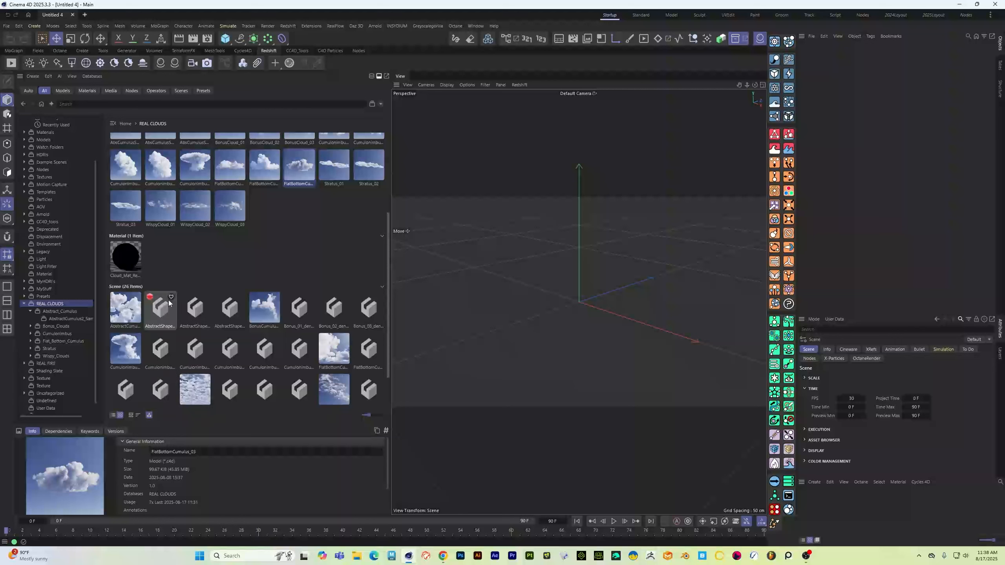
pyautogui.scroll(-1, 149, 321)
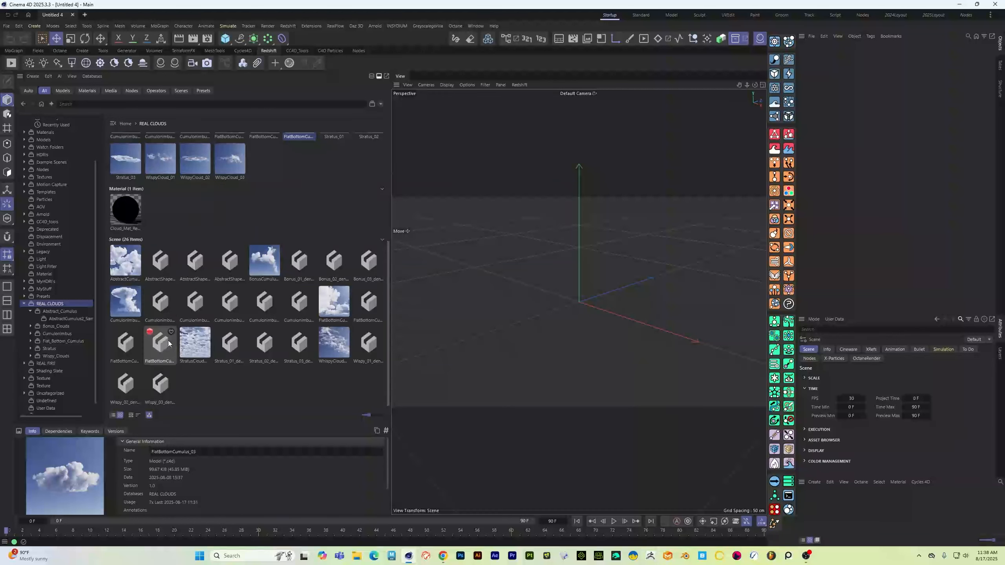
pyautogui.click(336, 307)
pyautogui.doubleClick(329, 316)
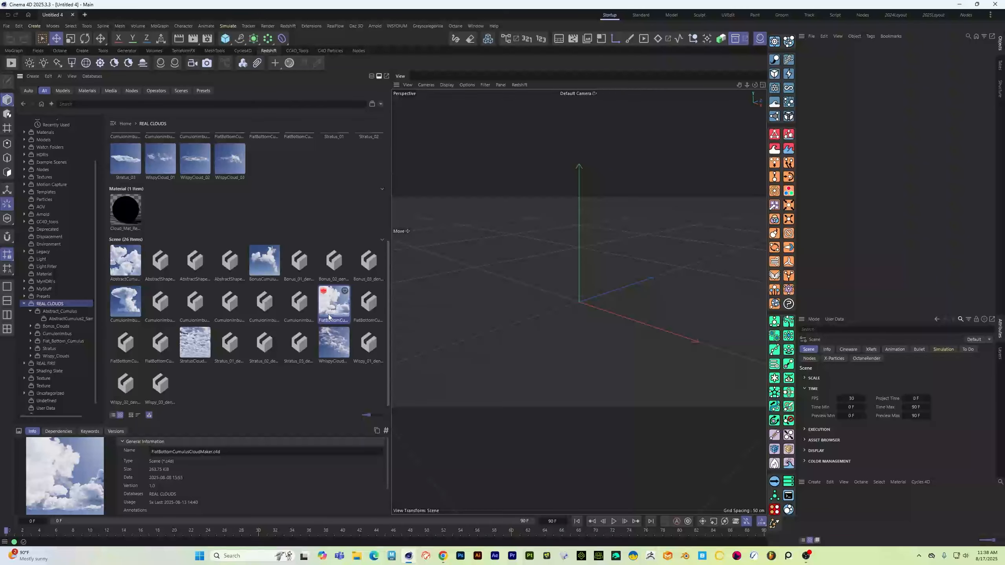
# Step: Expand the FlatBottomCumulusCloud hierarchy and display the vertex map of its Extrude object on the emitter mesh
pyautogui.keyDown('alt'); pyautogui.moveTo(702, 347); pyautogui.dragTo(538, 364); pyautogui.keyUp('alt')
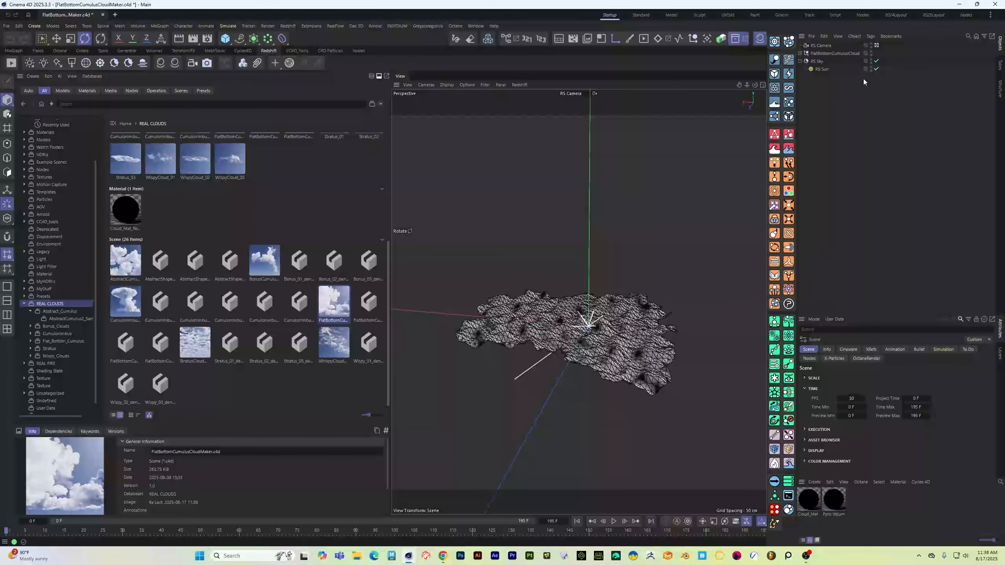
pyautogui.click(800, 53)
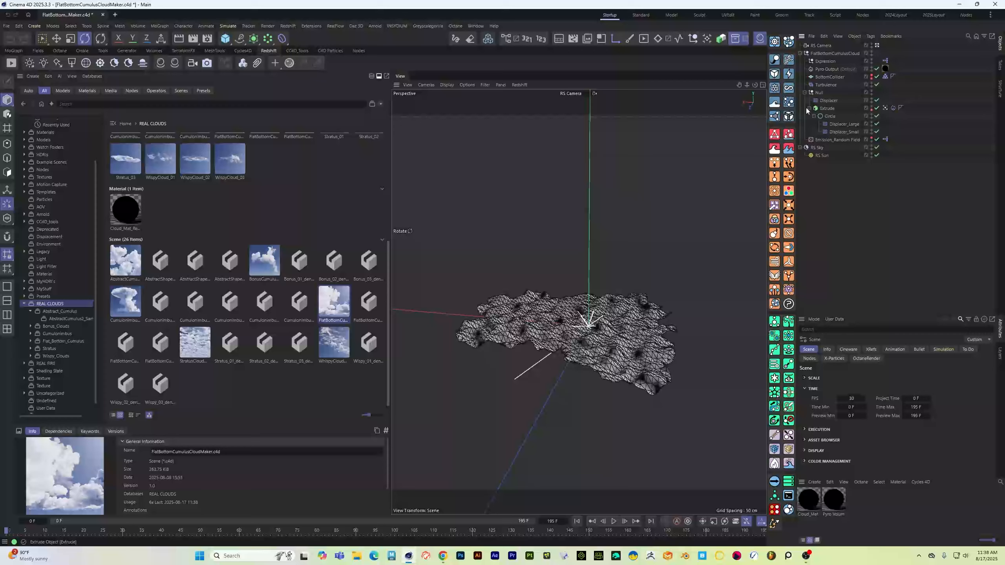
pyautogui.moveTo(506, 186)
pyautogui.keyDown('alt'); pyautogui.mouseDown()
pyautogui.moveTo(481, 216)
pyautogui.moveTo(523, 200)
pyautogui.moveTo(514, 193)
pyautogui.mouseUp(); pyautogui.keyUp('alt')
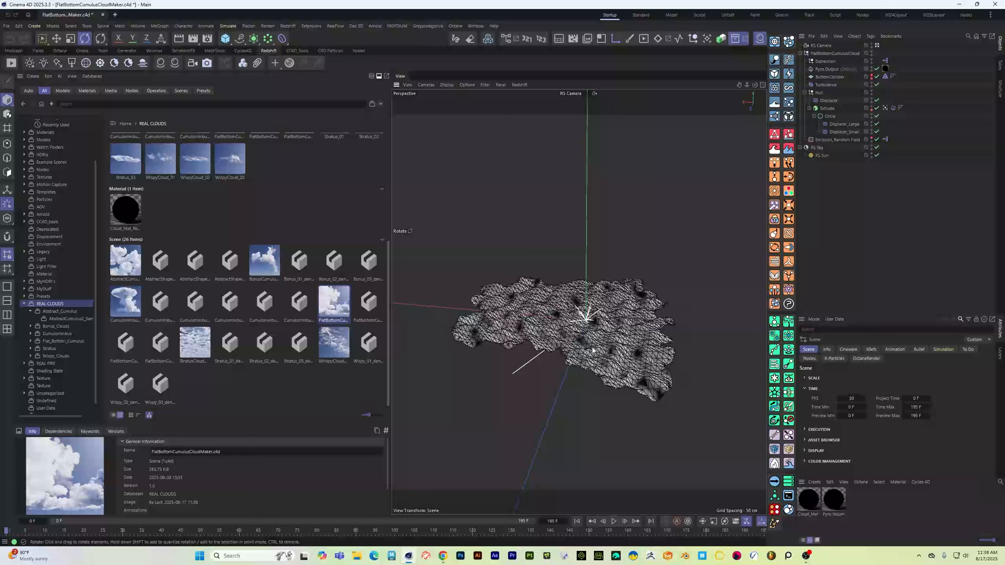
pyautogui.keyDown('alt'); pyautogui.moveTo(591, 334); pyautogui.dragTo(579, 330); pyautogui.keyUp('alt')
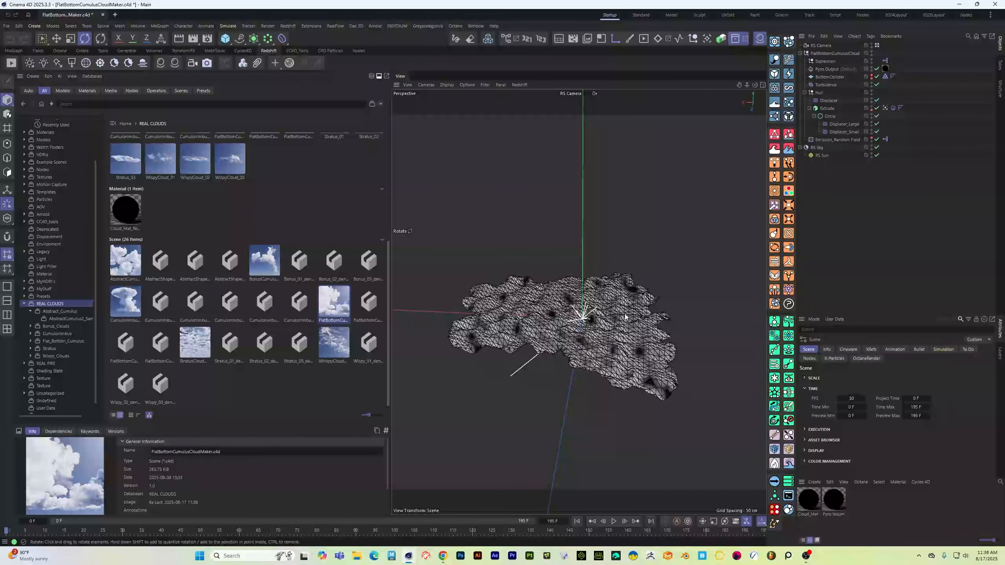
pyautogui.keyDown('alt'); pyautogui.moveTo(624, 317); pyautogui.dragTo(669, 283); pyautogui.keyUp('alt')
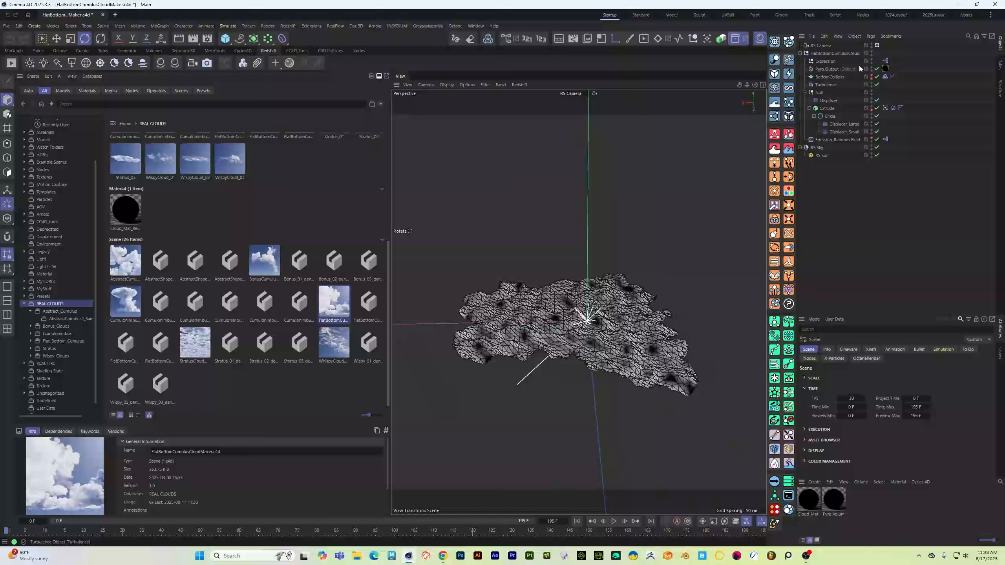
pyautogui.click(885, 107)
pyautogui.keyDown('alt'); pyautogui.moveTo(600, 297); pyautogui.dragTo(580, 316); pyautogui.keyUp('alt')
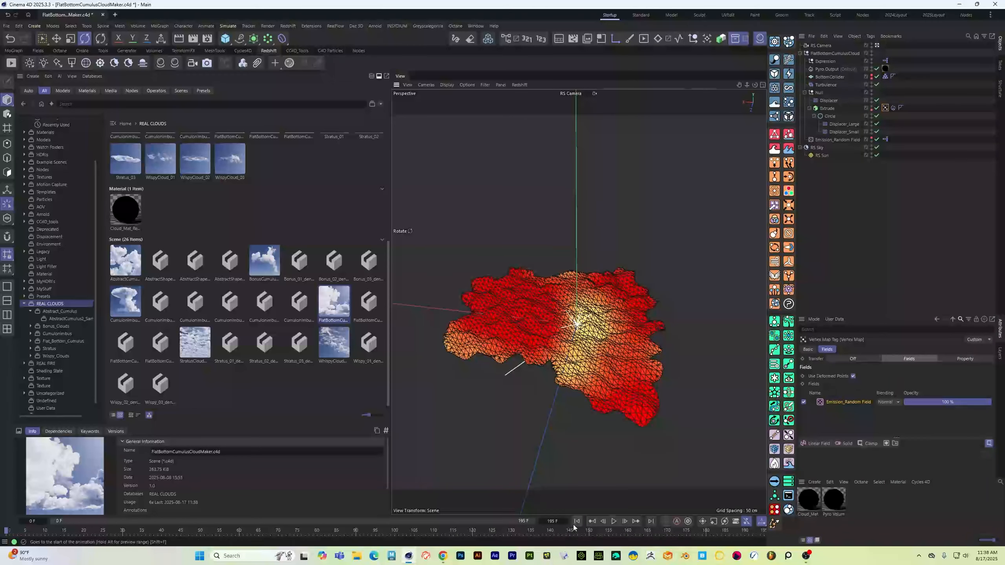
# Step: In the FlatBottomCumulusCloud null's user data, set MajorShapeSeed to 672 and EmissionMapSeed to 123458
pyautogui.click(836, 53)
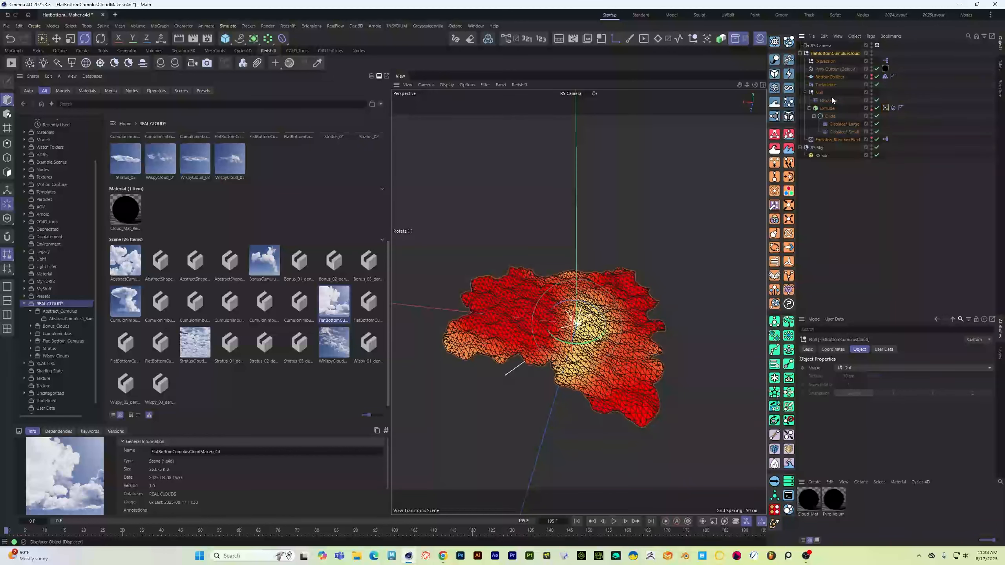
pyautogui.click(883, 349)
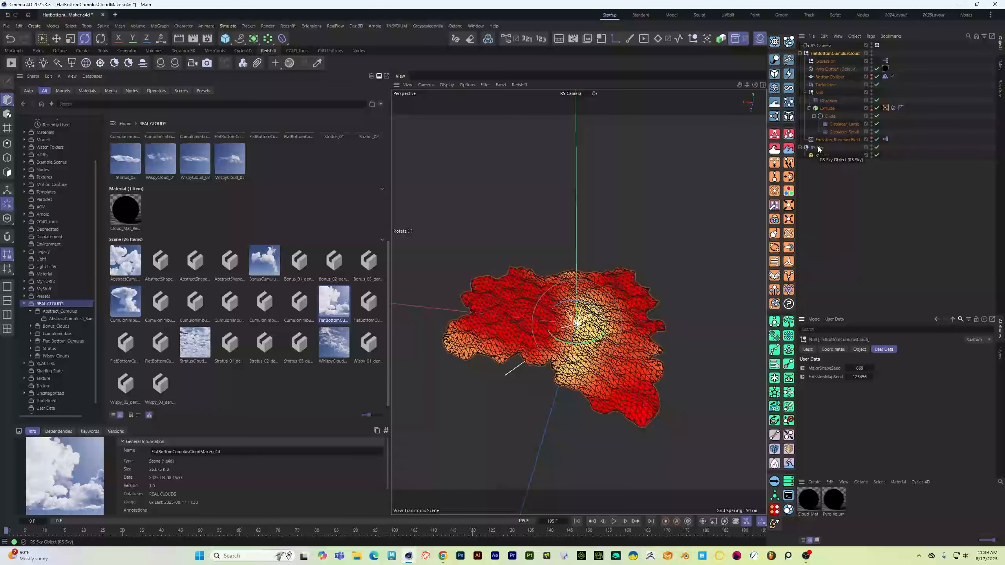
pyautogui.moveTo(632, 301)
pyautogui.keyDown('alt'); pyautogui.mouseDown()
pyautogui.moveTo(637, 283)
pyautogui.moveTo(636, 292)
pyautogui.mouseUp(); pyautogui.keyUp('alt')
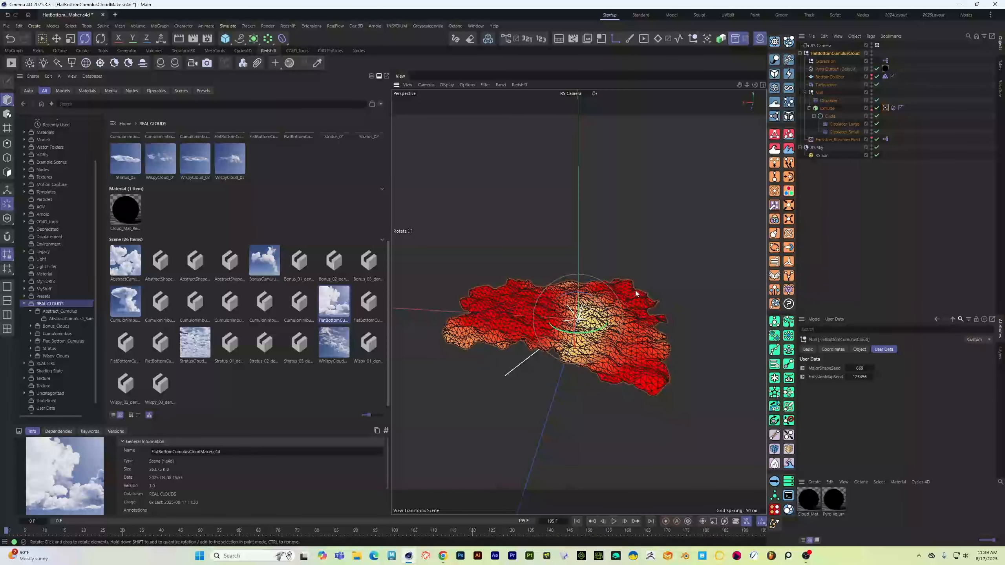
pyautogui.moveTo(872, 368); pyautogui.dragTo(873, 367)
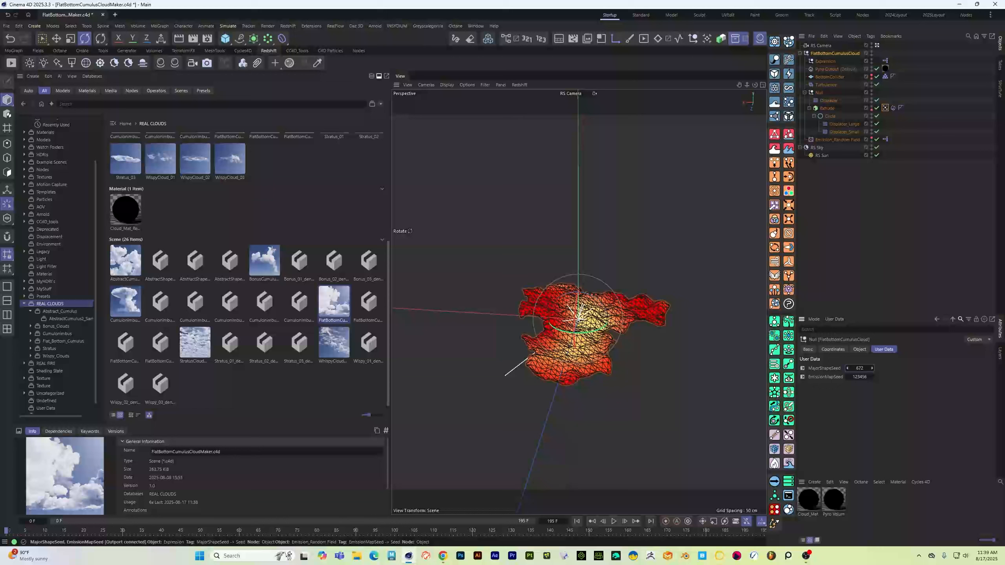
pyautogui.doubleClick(872, 376)
pyautogui.keyDown('alt'); pyautogui.moveTo(523, 361); pyautogui.dragTo(535, 335); pyautogui.keyUp('alt')
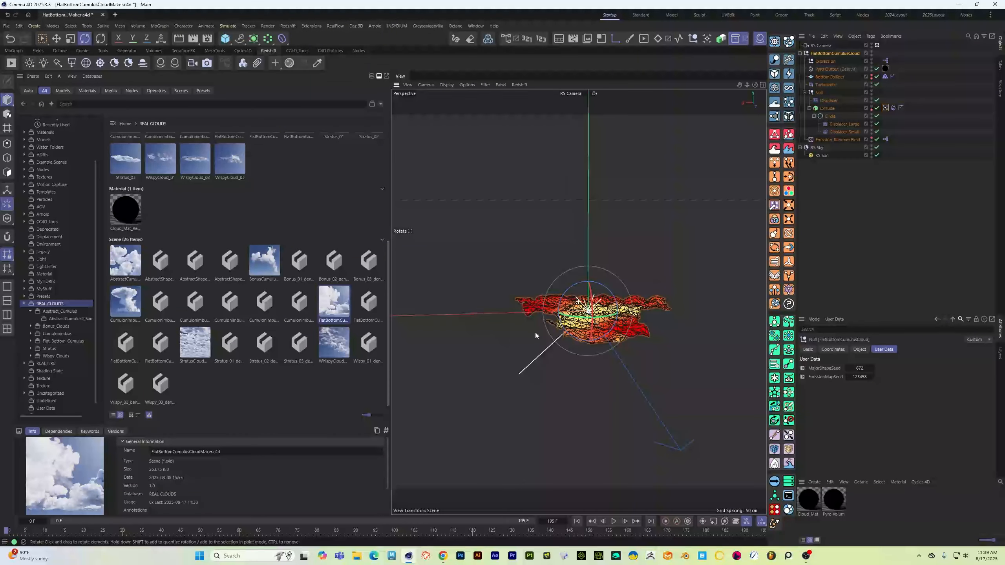
# Step: Run the Pyro simulation from the start and stop it at about frame 22 once the cloud has built up
pyautogui.click(613, 521)
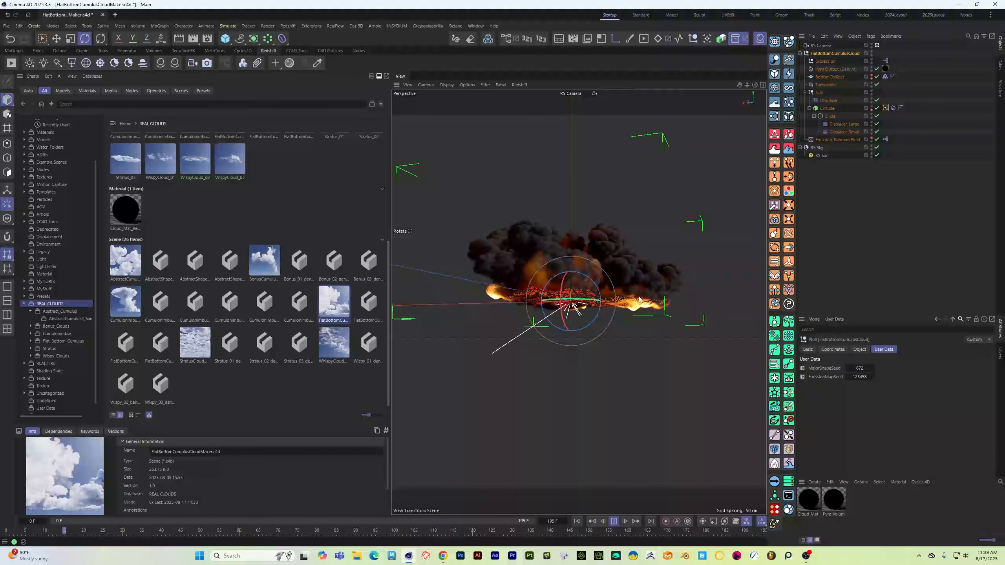
pyautogui.click(614, 522)
pyautogui.keyDown('alt'); pyautogui.moveTo(682, 310); pyautogui.dragTo(622, 315); pyautogui.keyUp('alt')
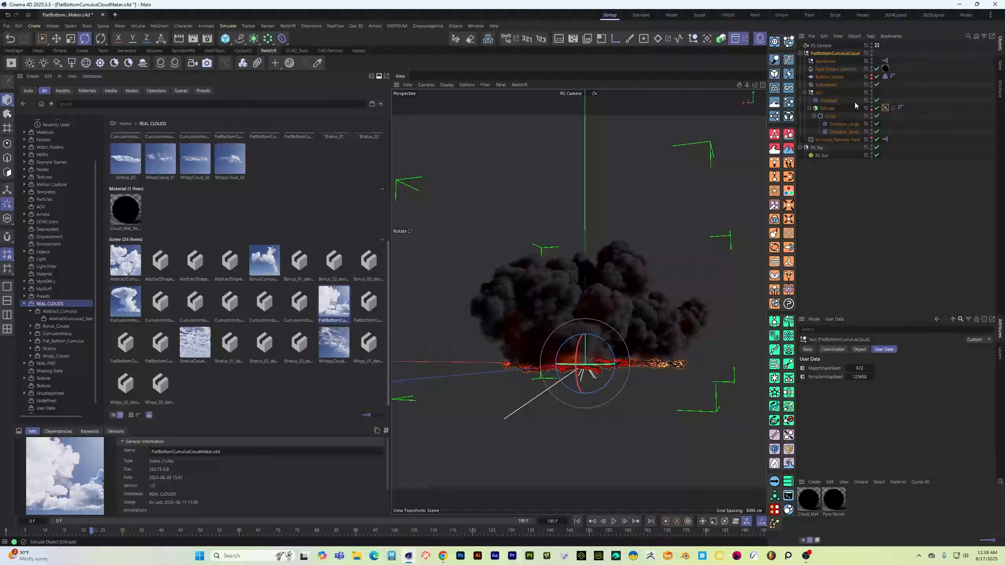
# Step: Convert the Pyro Output's current simulation state into a separate volume object with Current State to Object
pyautogui.click(824, 70)
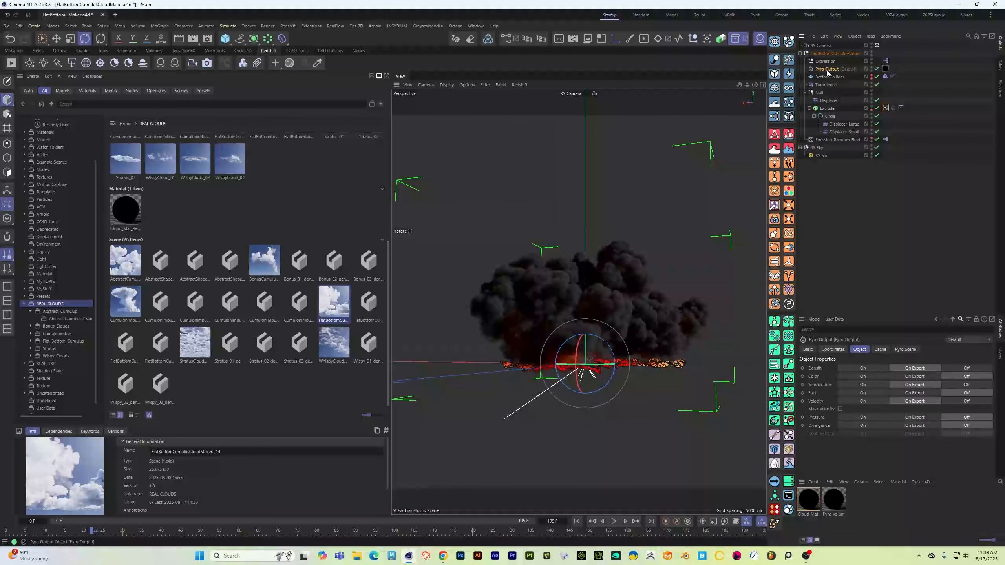
pyautogui.rightClick(826, 71)
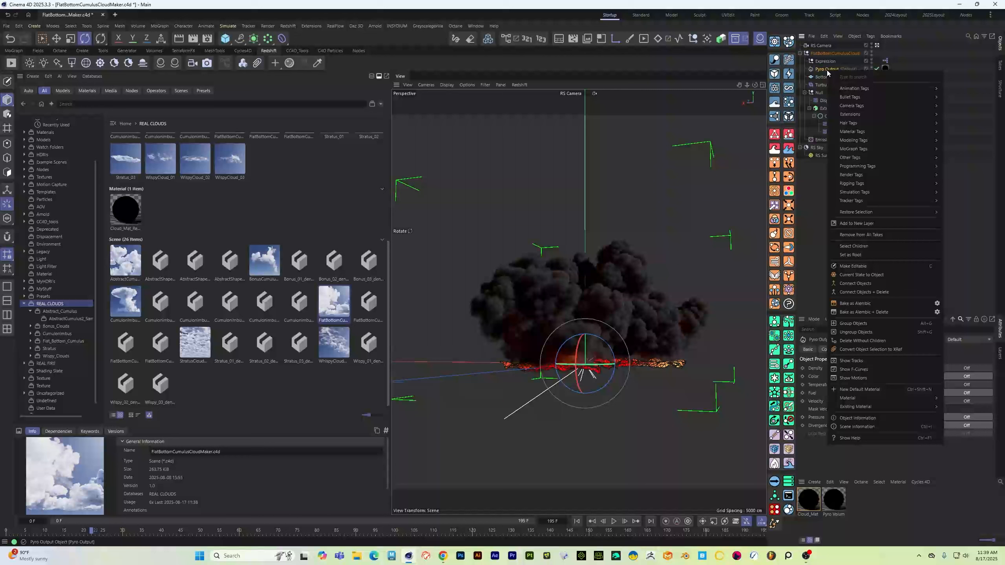
pyautogui.click(874, 275)
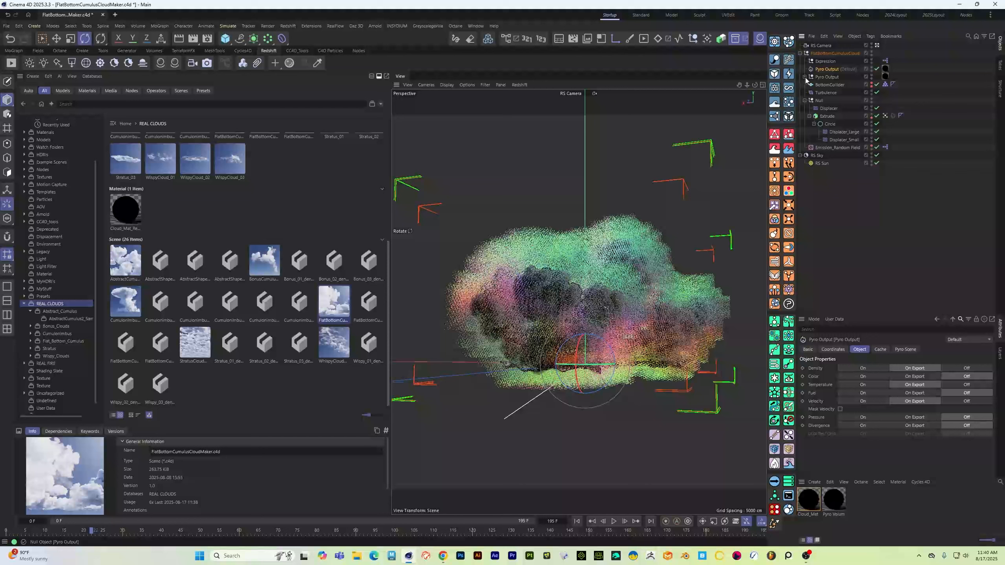
# Step: Delete the velocity and temperature volumes from the converted Pyro Output group and select its density volume
pyautogui.click(804, 77)
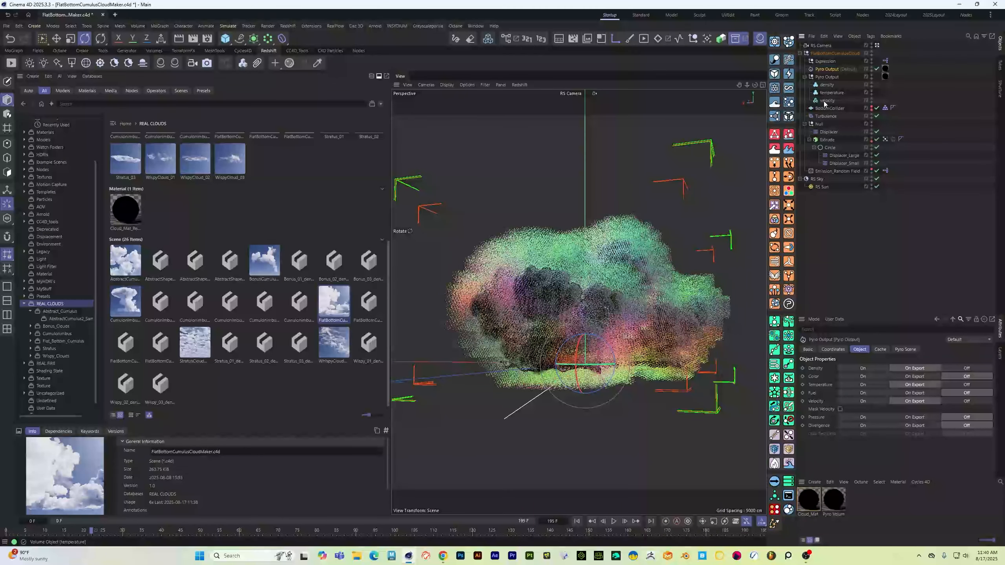
pyautogui.click(823, 102)
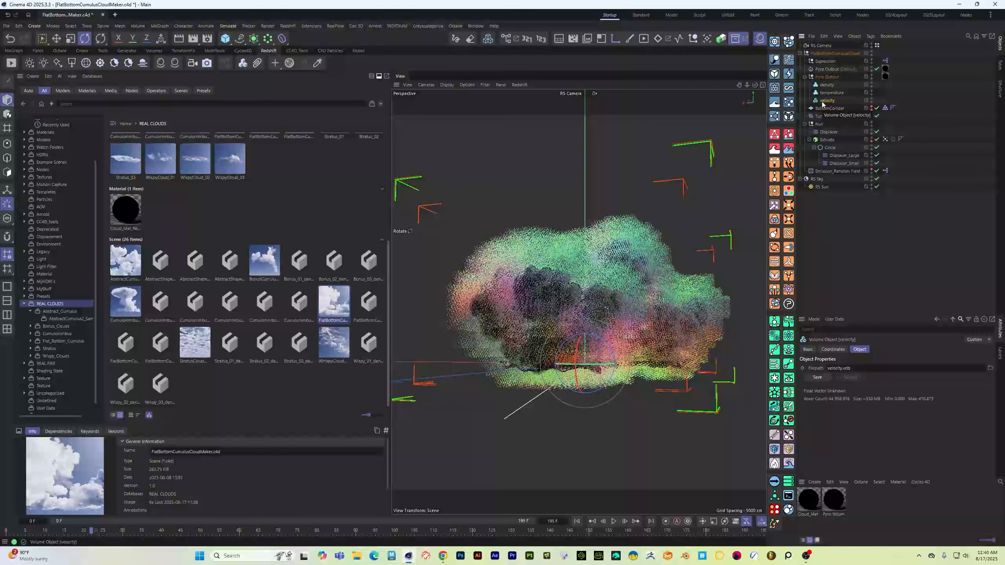
pyautogui.press('Delete')
pyautogui.click(823, 93)
pyautogui.press('Delete')
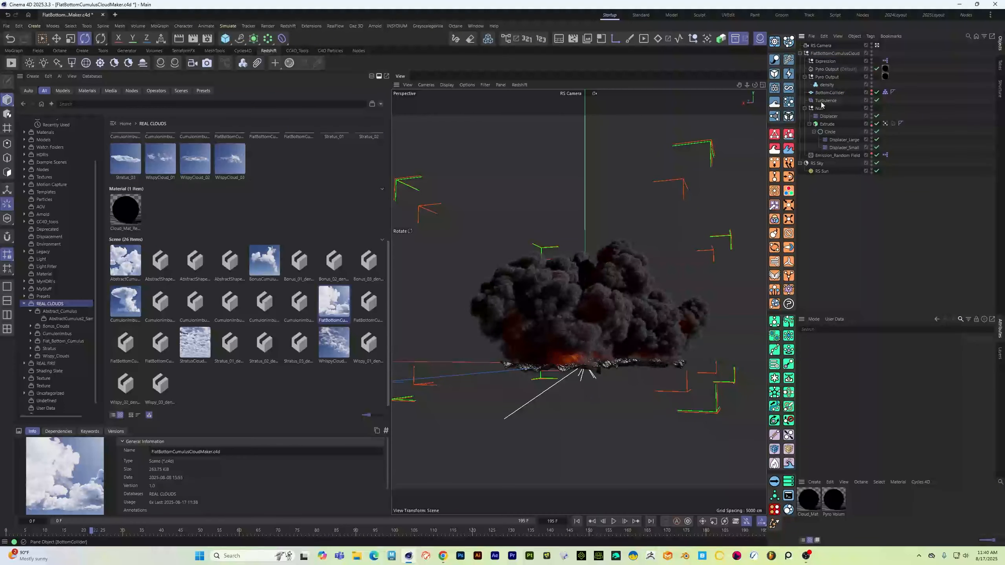
pyautogui.click(826, 85)
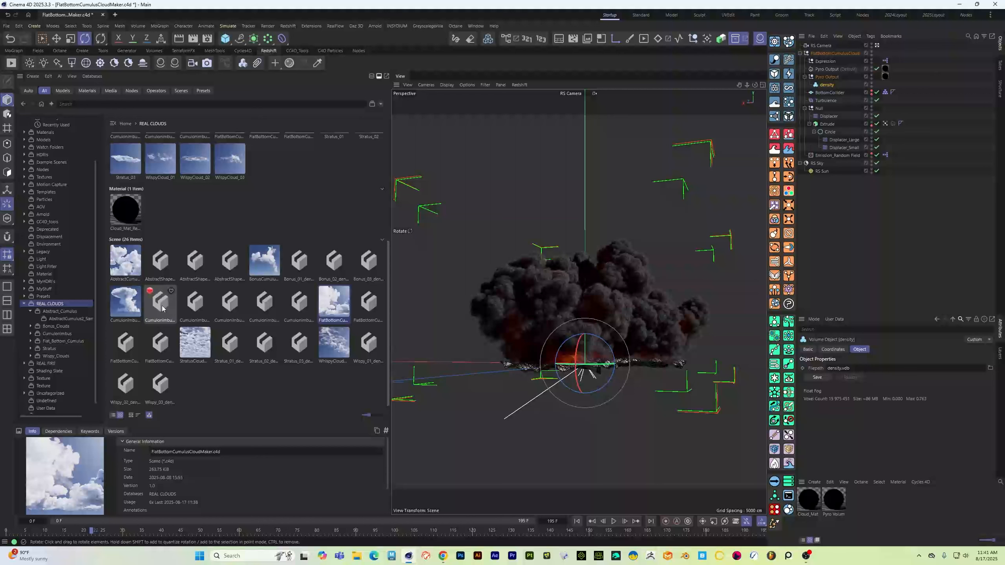
pyautogui.scroll(3, 178, 277)
pyautogui.scroll(-3, 247, 244)
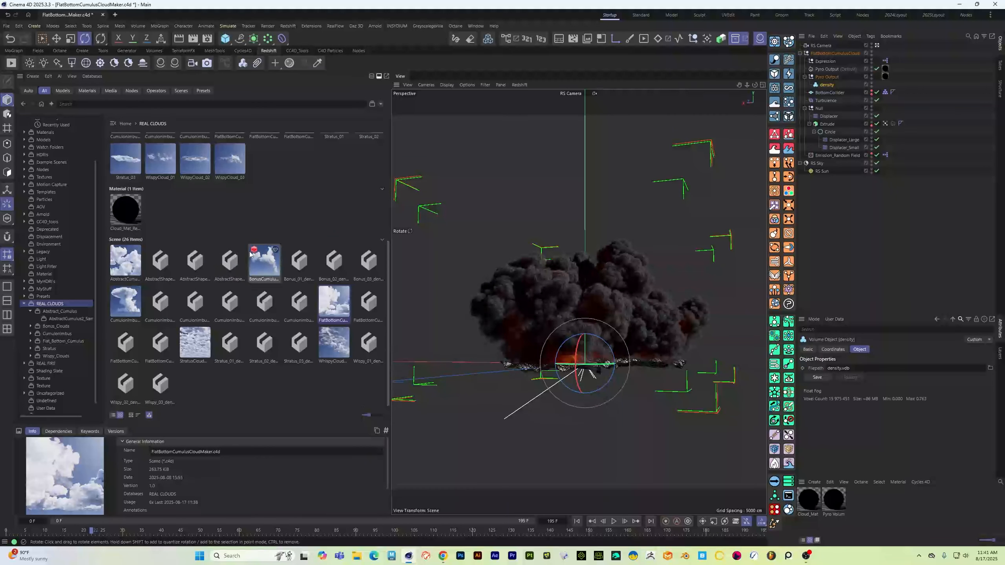
pyautogui.scroll(5, 248, 242)
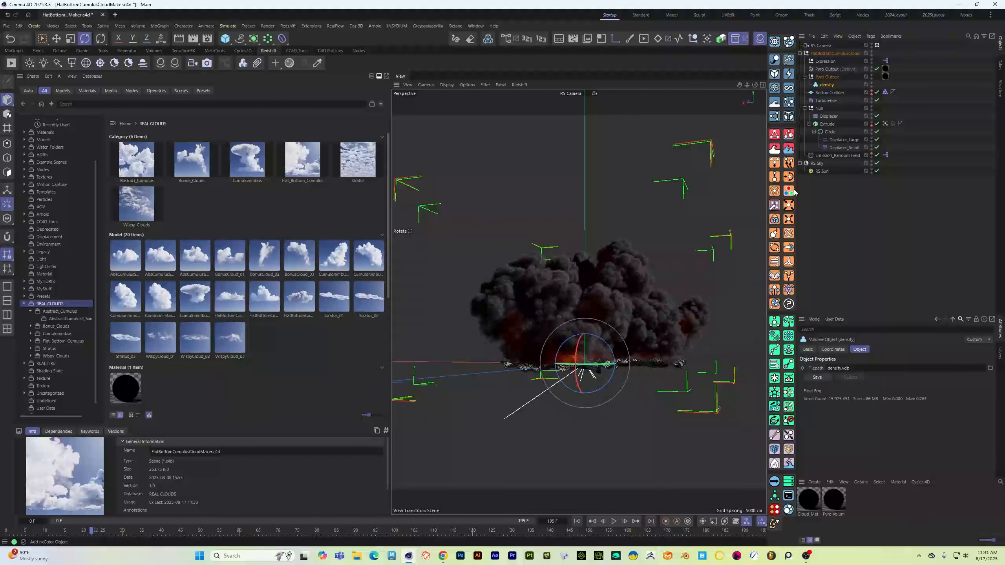
# Step: Delete the converted Pyro Output group with its density volume, keeping the original simulation setup
pyautogui.keyDown('alt'); pyautogui.moveTo(677, 284); pyautogui.dragTo(708, 279); pyautogui.keyUp('alt')
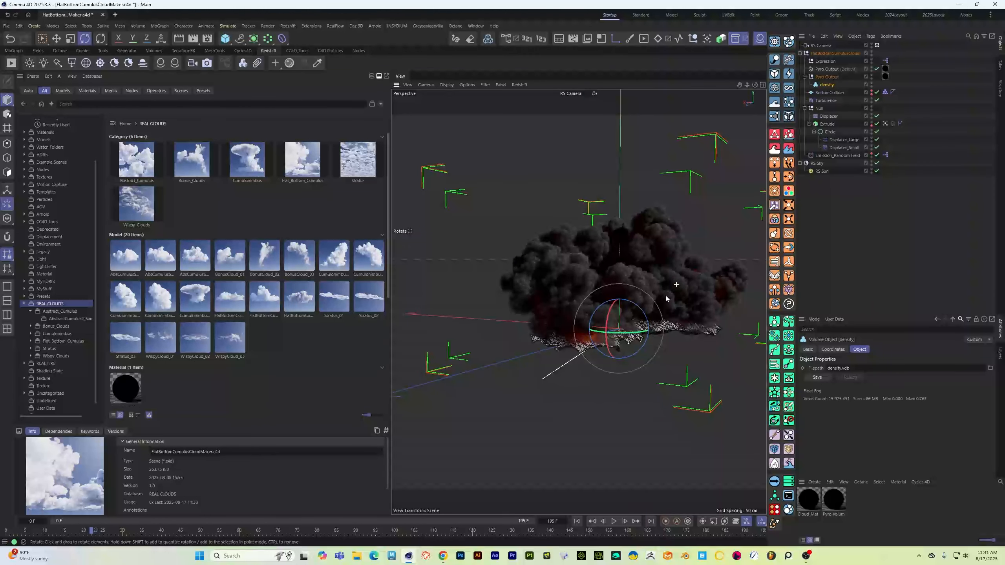
pyautogui.click(825, 77)
pyautogui.press('Delete')
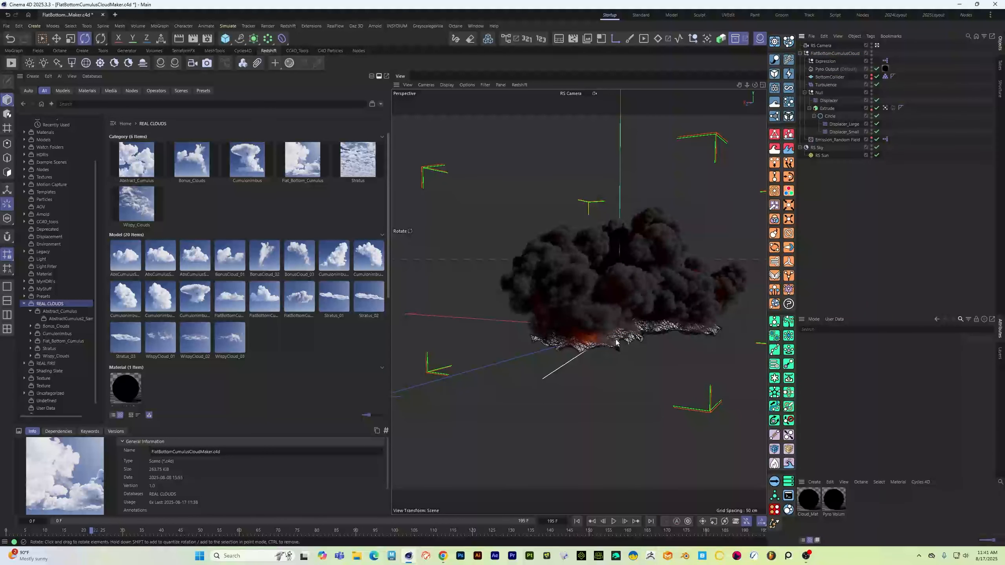
pyautogui.keyDown('alt'); pyautogui.moveTo(672, 328); pyautogui.dragTo(548, 335); pyautogui.keyUp('alt')
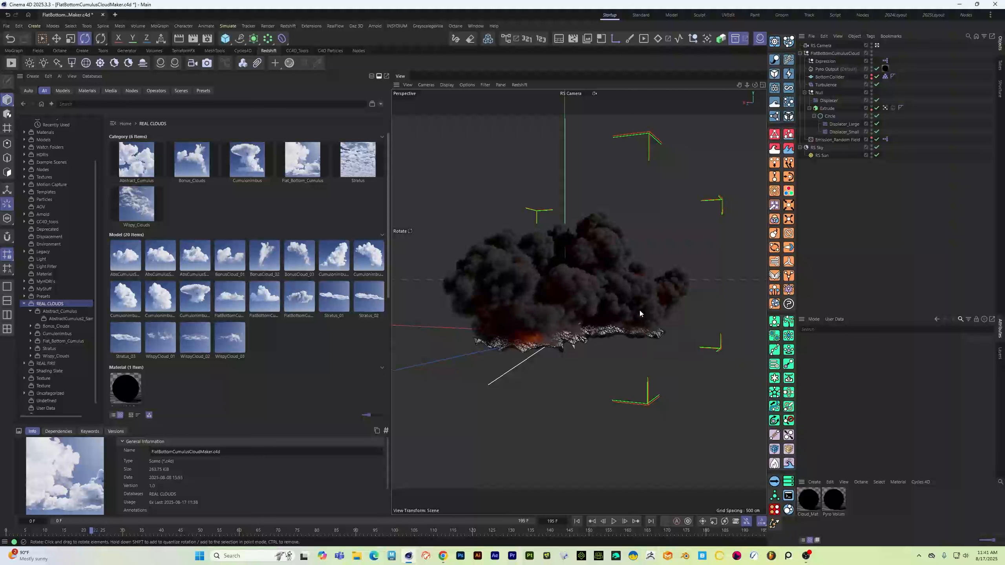
# Step: Select the FlatBottomCumulusCloud null and return the simulation to frame 0
pyautogui.keyDown('alt'); pyautogui.moveTo(638, 309); pyautogui.dragTo(623, 268); pyautogui.keyUp('alt')
pyautogui.keyDown('alt'); pyautogui.moveTo(694, 305); pyautogui.dragTo(565, 305); pyautogui.keyUp('alt')
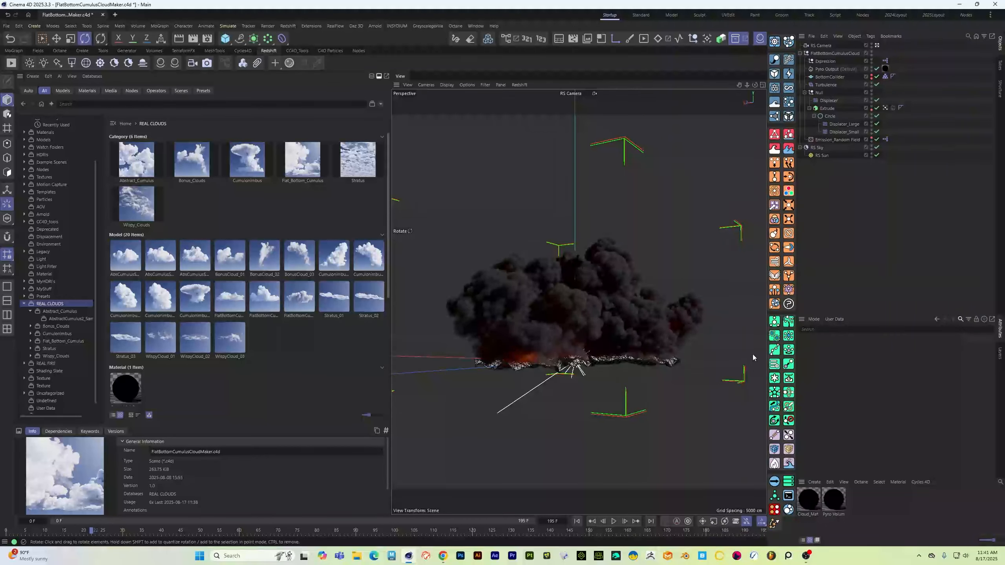
pyautogui.click(835, 53)
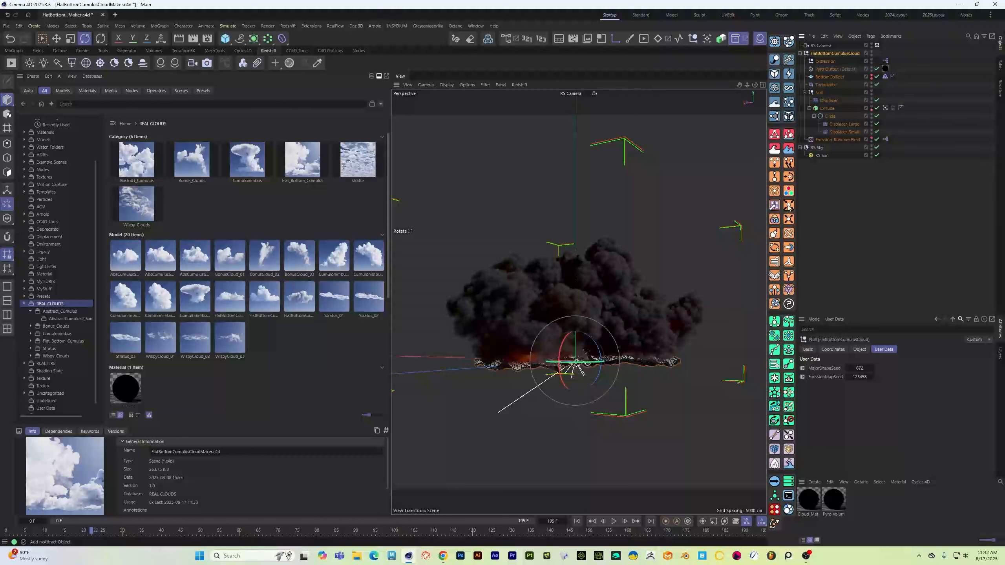
pyautogui.click(577, 521)
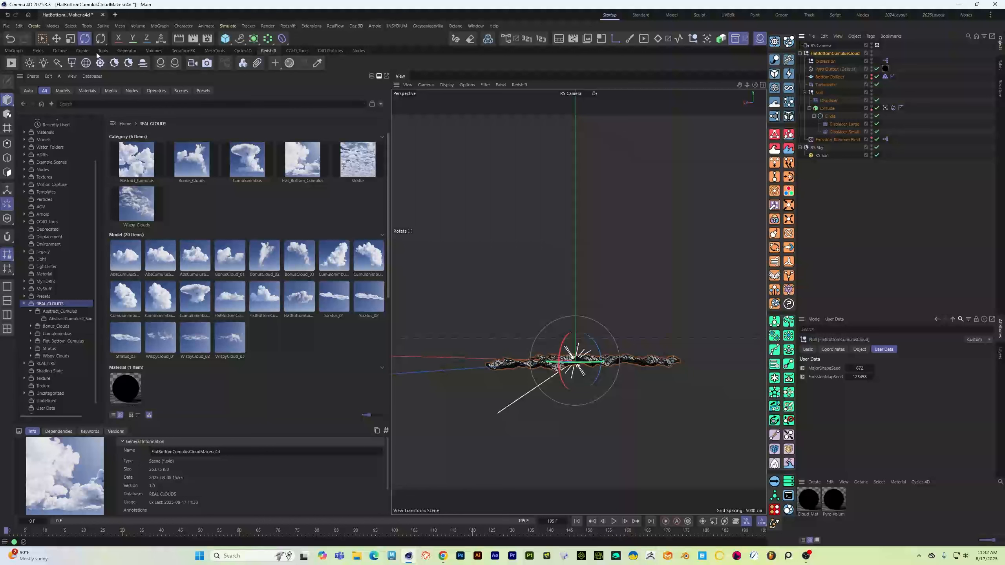
# Step: Add a Plane primitive and raise it along the vertical axis so it hovers above the cloud emitter
pyautogui.keyDown('alt'); pyautogui.moveTo(579, 302); pyautogui.dragTo(603, 339); pyautogui.keyUp('alt')
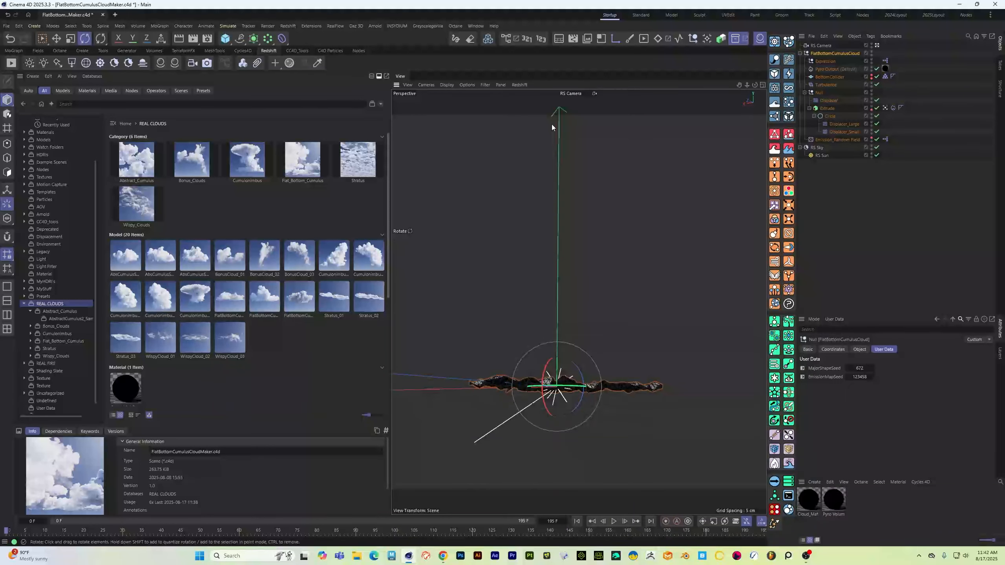
pyautogui.click(487, 172)
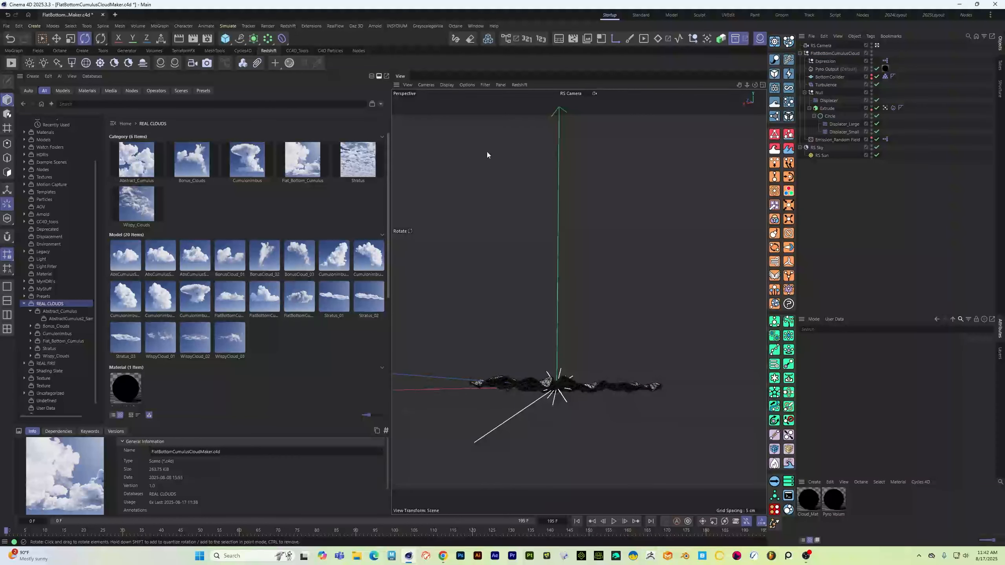
pyautogui.rightClick(442, 162)
pyautogui.moveTo(463, 199)
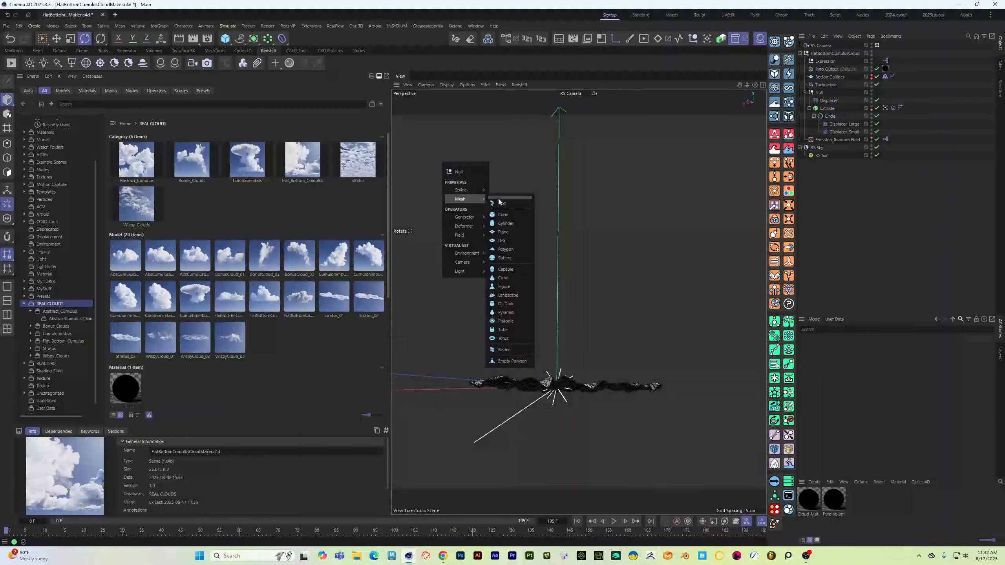
pyautogui.click(512, 232)
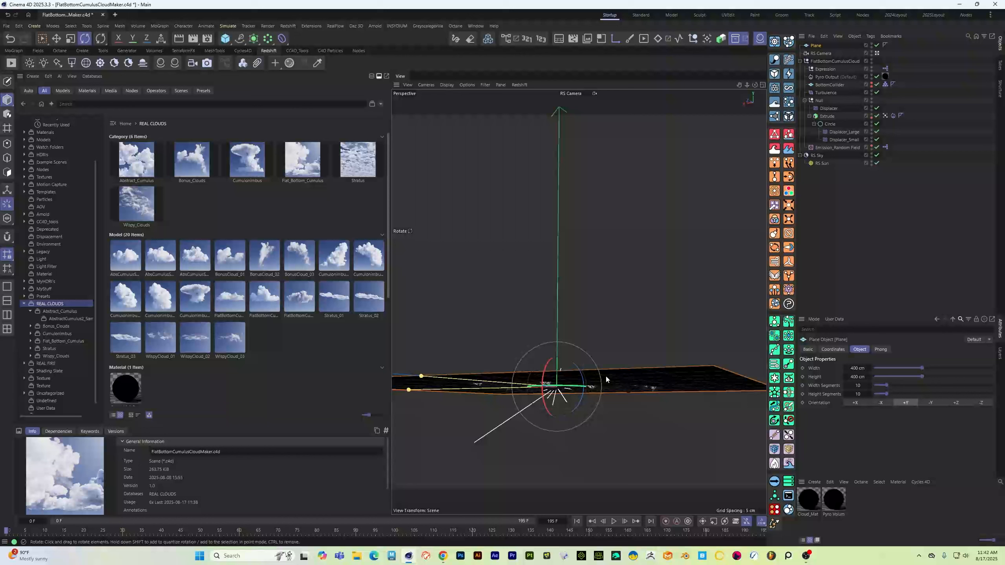
pyautogui.press('e')
pyautogui.moveTo(559, 339); pyautogui.dragTo(568, 276)
# Step: Add a Collider simulation tag to the plane and reselect the plane above the emitter
pyautogui.rightClick(815, 45)
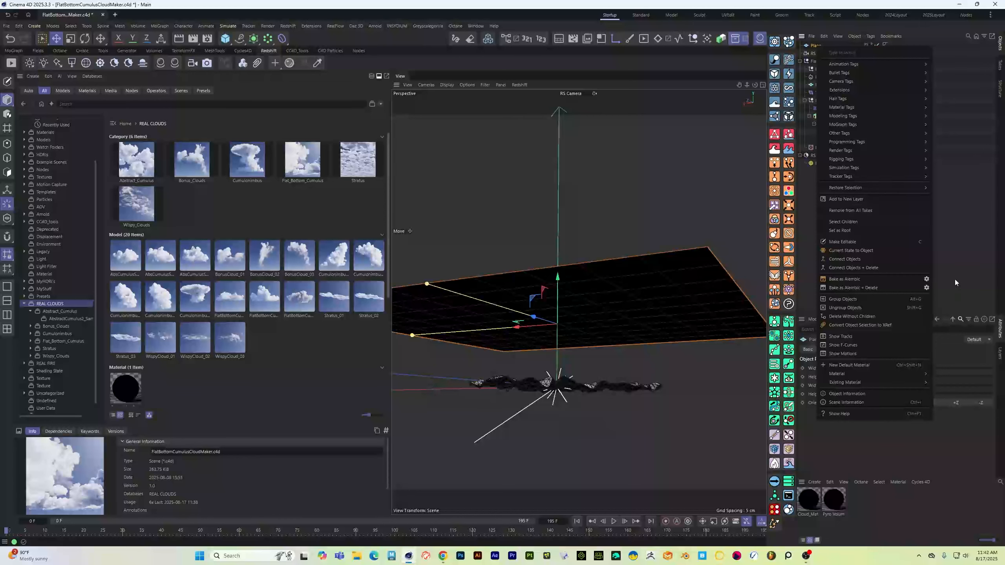
pyautogui.moveTo(890, 167)
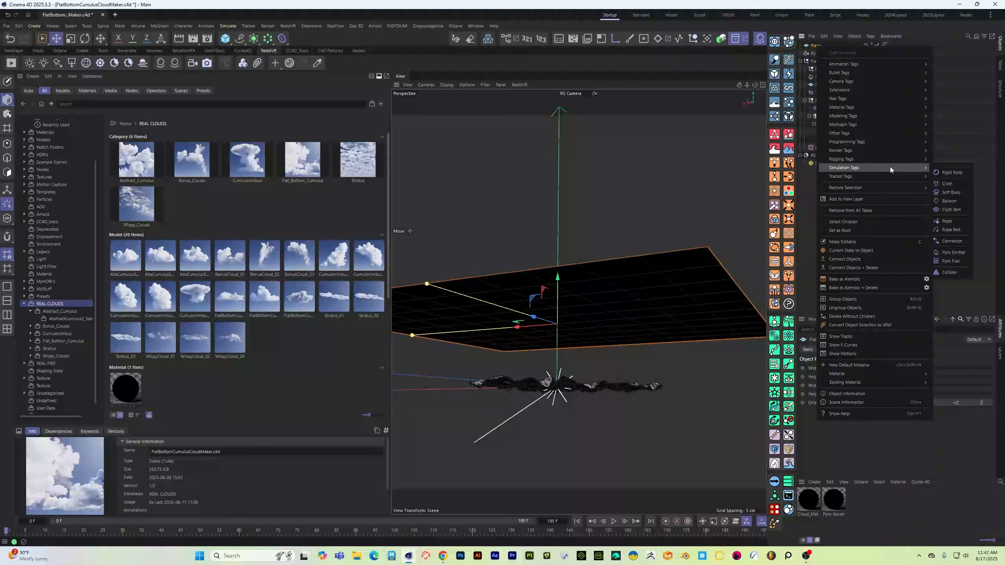
pyautogui.click(943, 273)
pyautogui.keyDown('alt'); pyautogui.moveTo(659, 327); pyautogui.dragTo(657, 378); pyautogui.keyUp('alt')
pyautogui.keyDown('alt'); pyautogui.moveTo(570, 351); pyautogui.dragTo(582, 337); pyautogui.keyUp('alt')
pyautogui.click(569, 254)
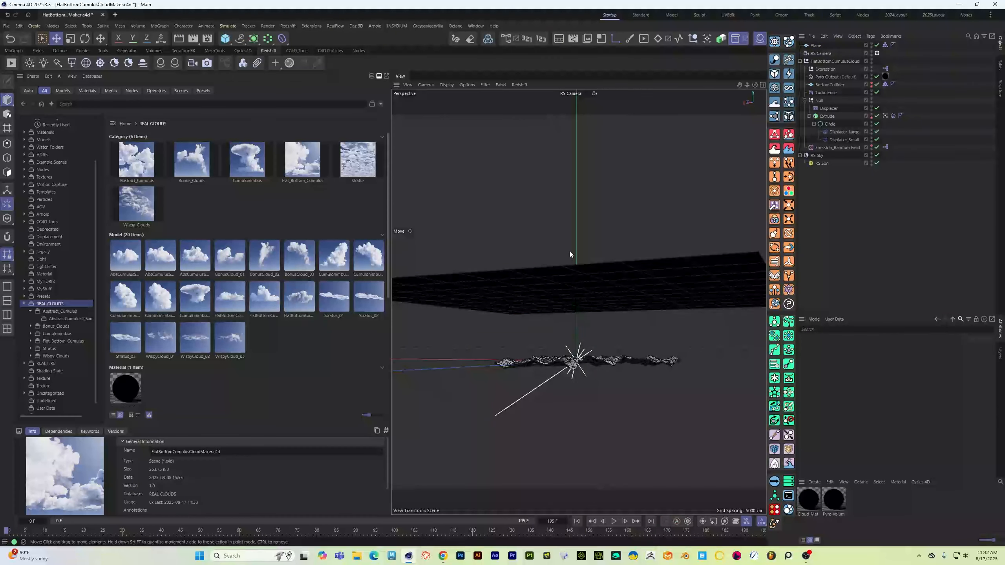
pyautogui.click(594, 280)
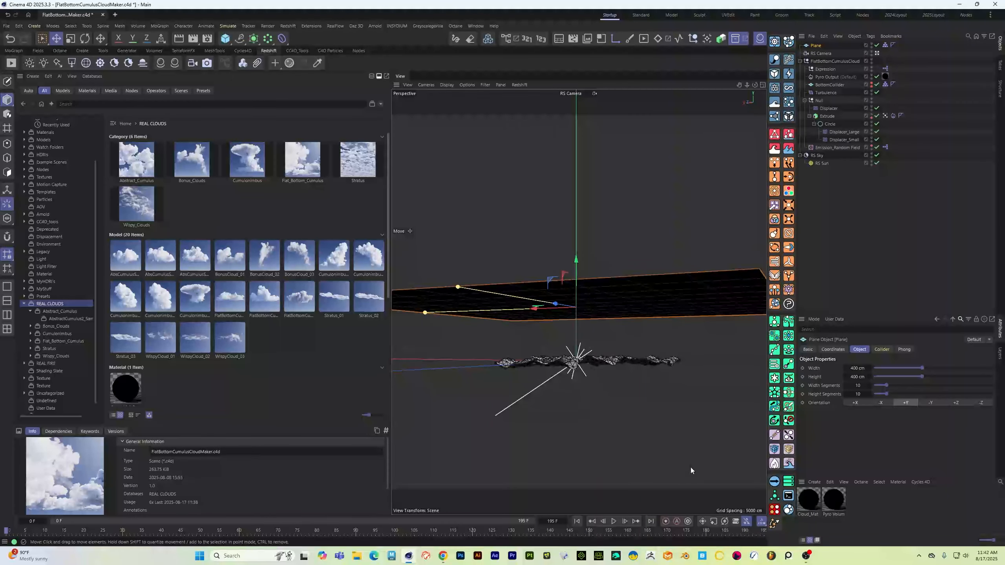
# Step: Run the Pyro simulation against the plane, stop it at about frame 32 and hide the plane to inspect the flattened cloud
pyautogui.click(614, 521)
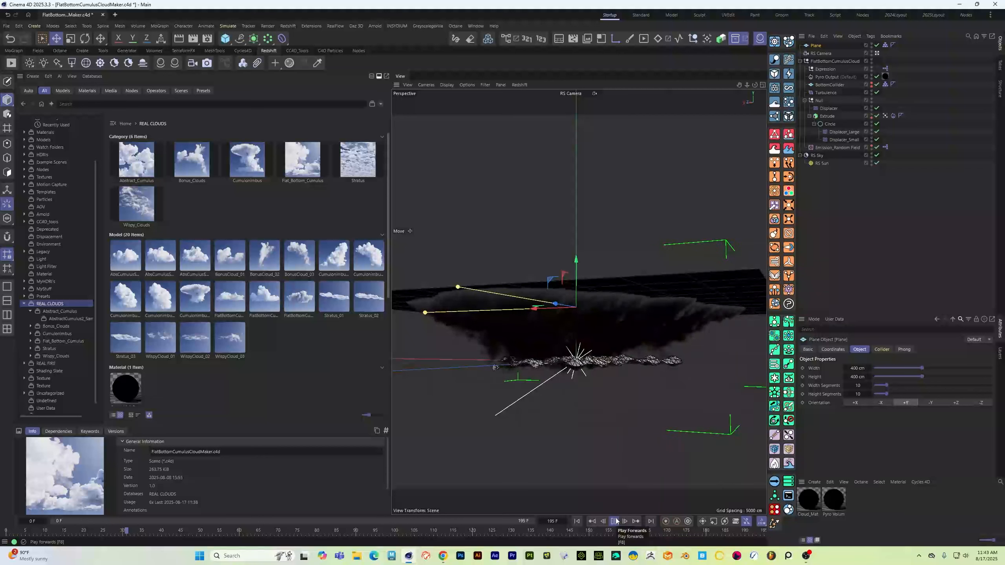
pyautogui.click(614, 521)
pyautogui.keyDown('alt'); pyautogui.moveTo(522, 390); pyautogui.dragTo(552, 436); pyautogui.keyUp('alt')
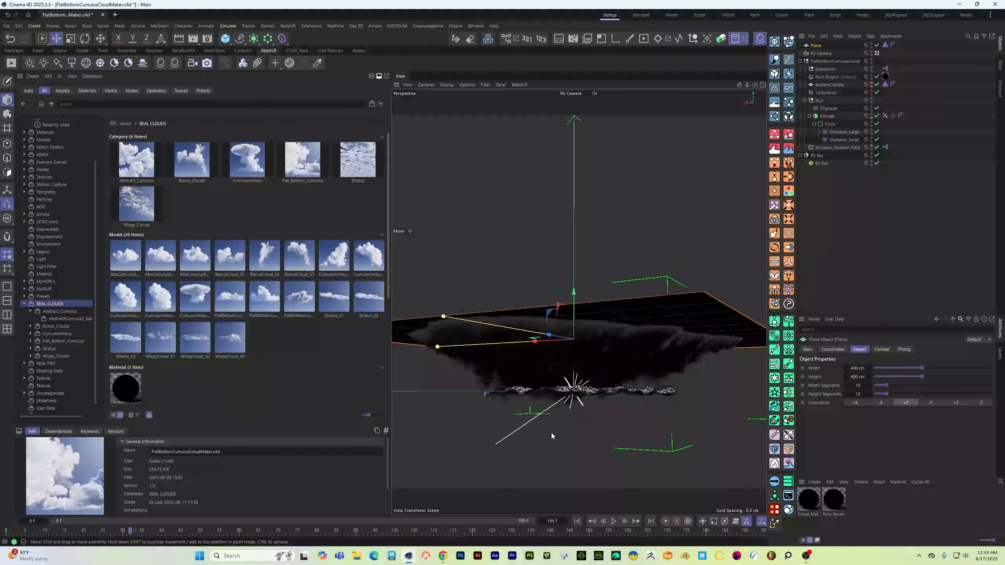
pyautogui.click(871, 45)
pyautogui.keyDown('alt'); pyautogui.moveTo(657, 301); pyautogui.dragTo(589, 419); pyautogui.keyUp('alt')
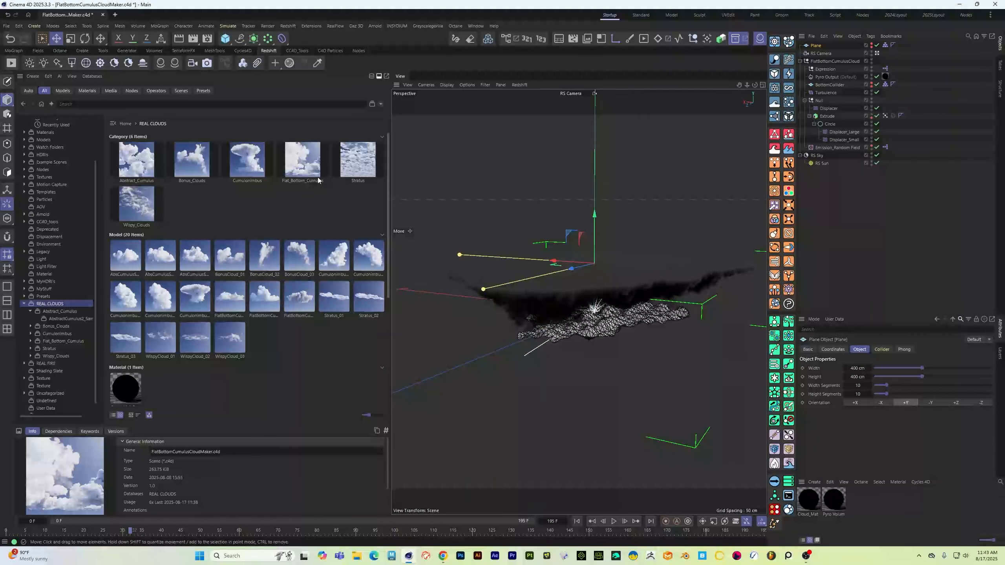
# Step: Close the flat-bottom cloud maker project without saving and open the BonusCumulusCloudMaker scene from the Bonus_Clouds category
pyautogui.click(102, 14)
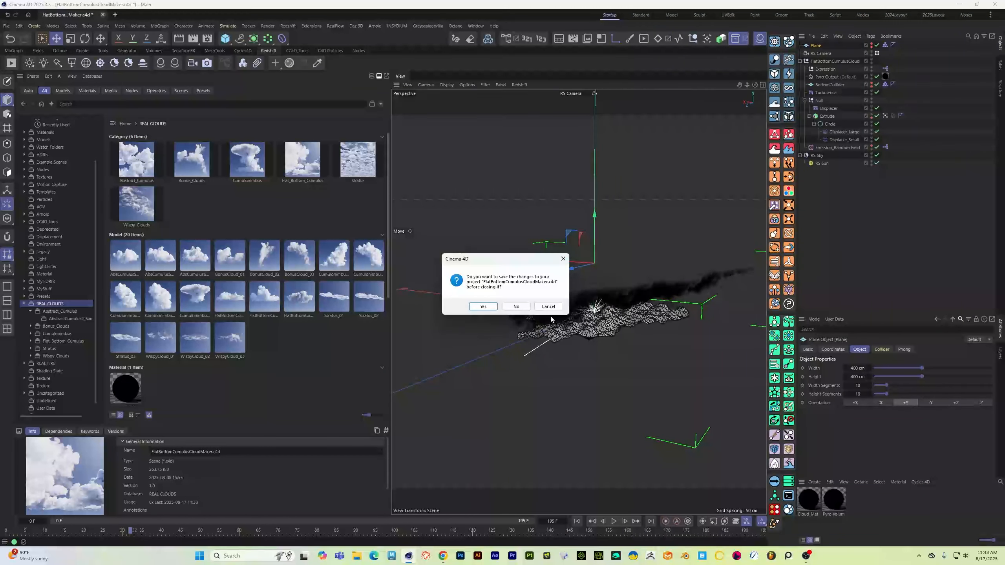
pyautogui.click(509, 306)
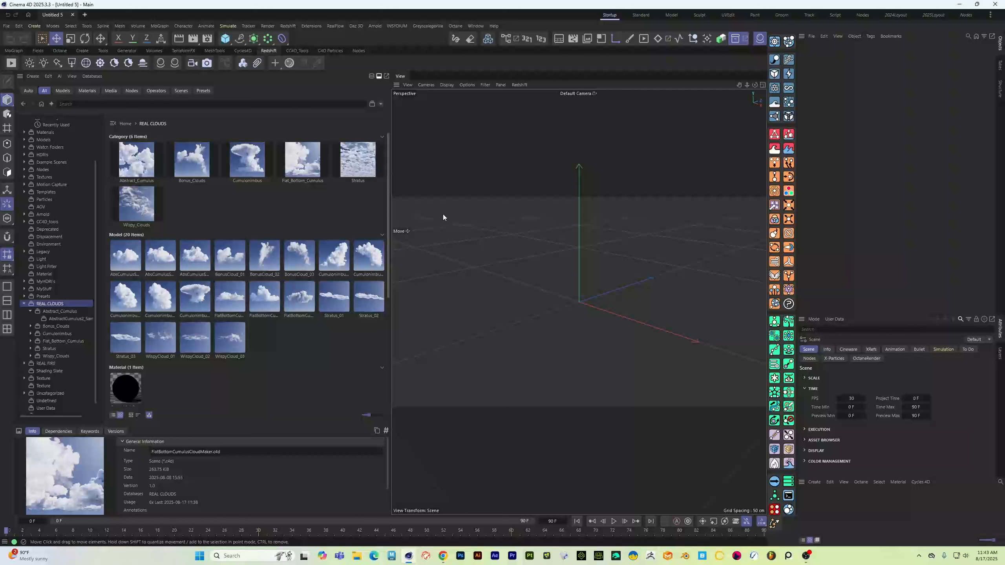
pyautogui.doubleClick(191, 159)
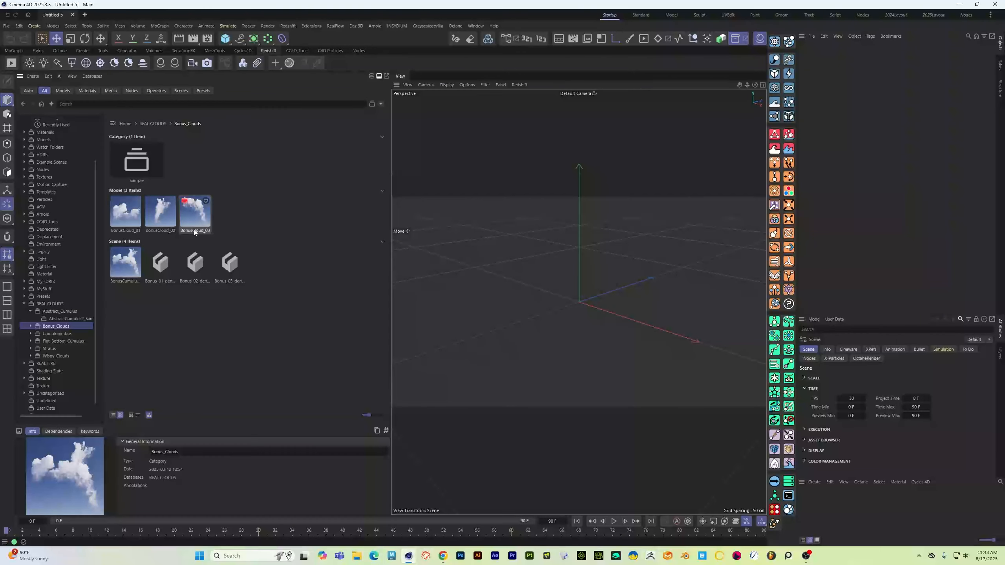
pyautogui.doubleClick(126, 273)
pyautogui.press('r')
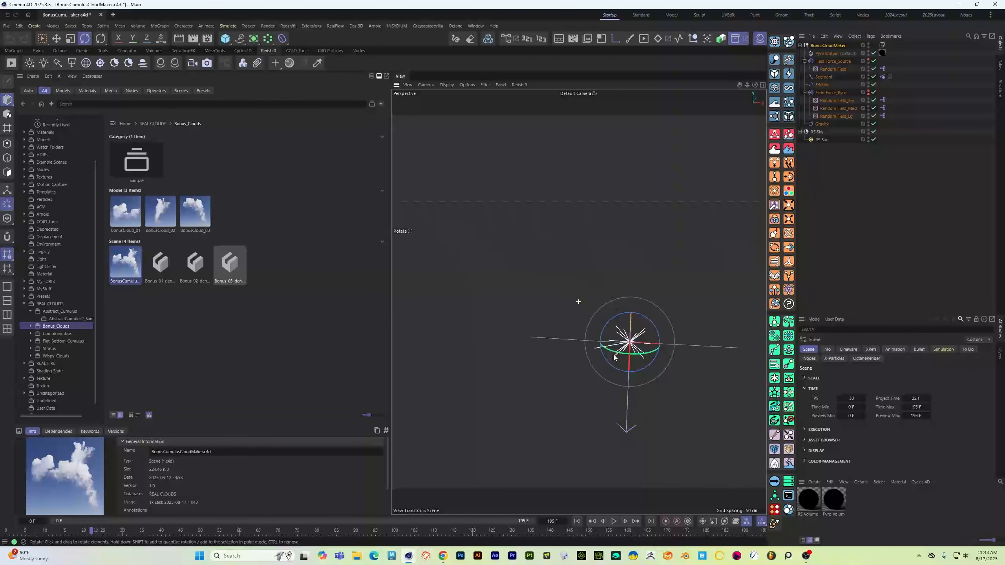
# Step: Select the BonusCloudMaker null to show its seed parameters and frame the emitter in the viewport
pyautogui.keyDown('alt'); pyautogui.moveTo(614, 357); pyautogui.dragTo(496, 328); pyautogui.keyUp('alt')
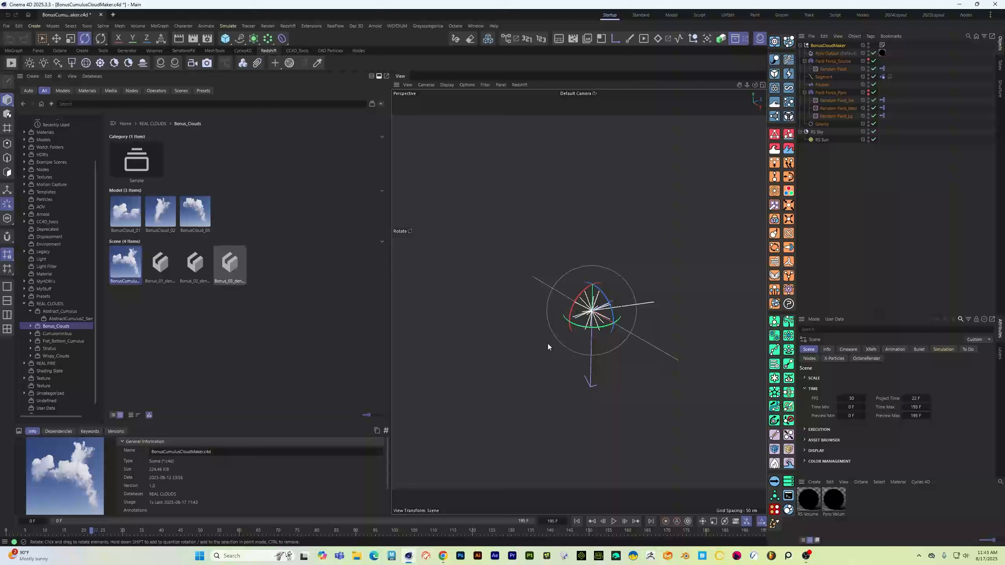
pyautogui.keyDown('alt'); pyautogui.moveTo(547, 346); pyautogui.dragTo(611, 331); pyautogui.keyUp('alt')
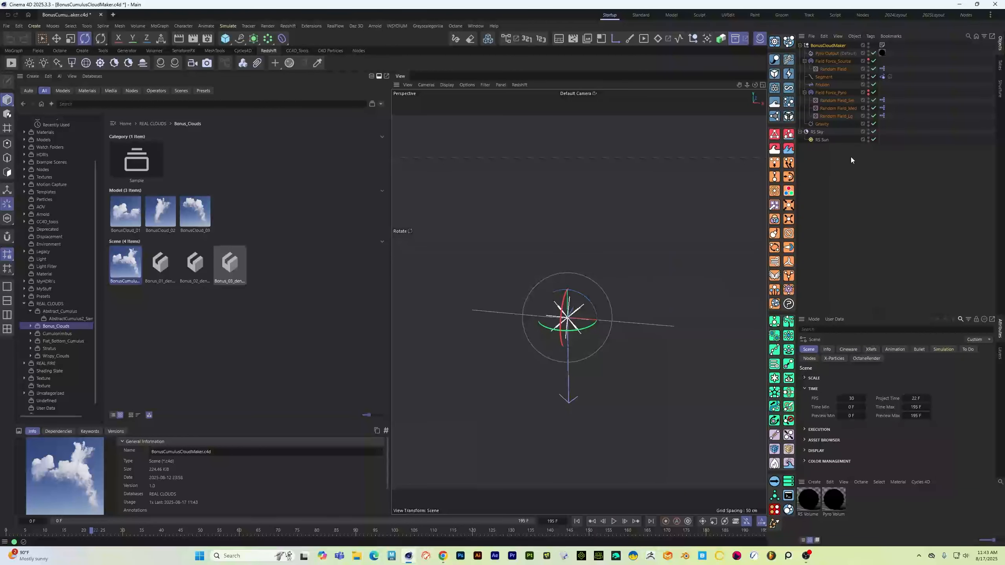
pyautogui.click(836, 47)
pyautogui.keyDown('alt'); pyautogui.moveTo(653, 280); pyautogui.dragTo(599, 334); pyautogui.keyUp('alt')
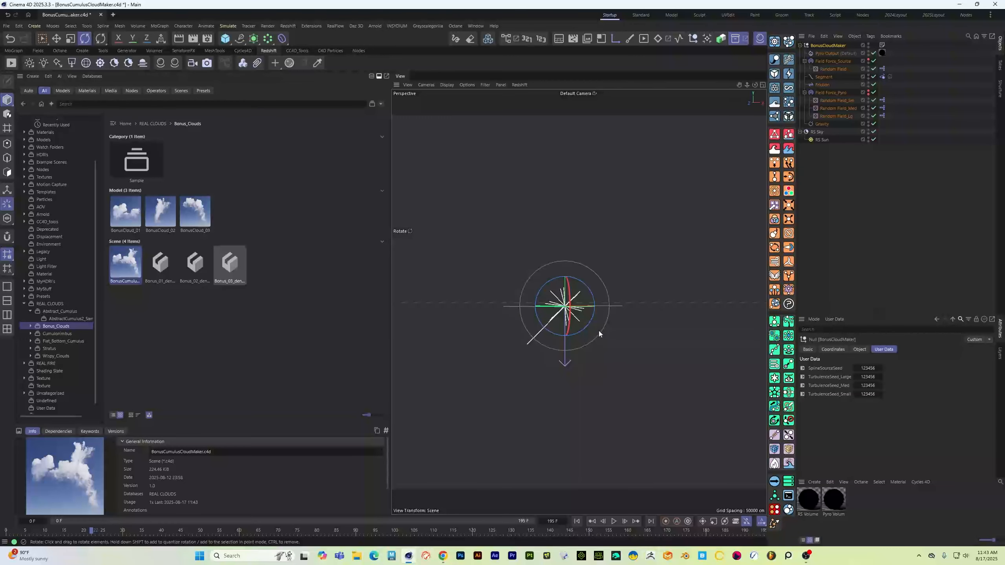
# Step: Run the bonus cloud's Pyro simulation from the first frame, stop it at about frame 28 and inspect the cloud from several angles
pyautogui.click(613, 521)
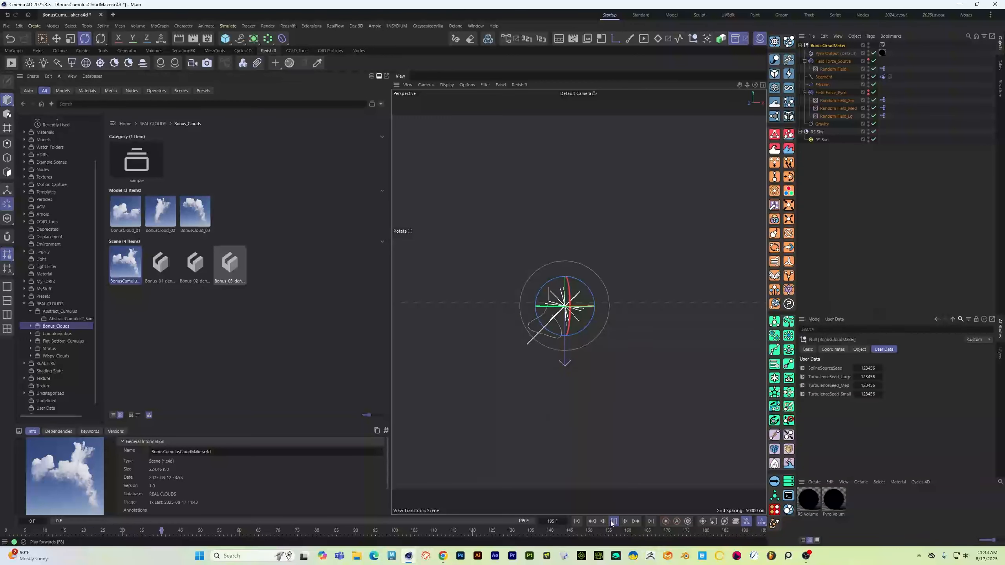
pyautogui.click(577, 521)
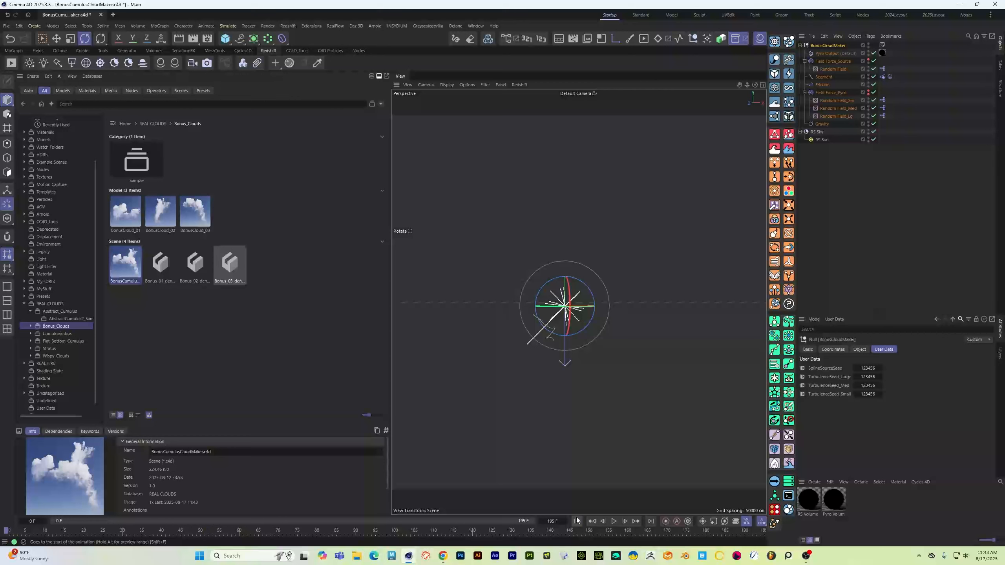
pyautogui.click(615, 522)
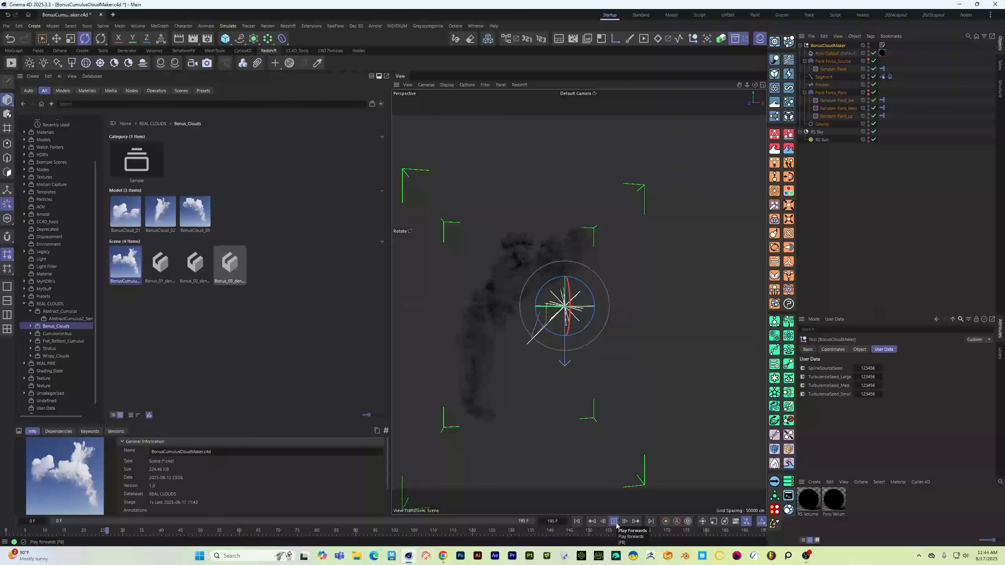
pyautogui.click(614, 521)
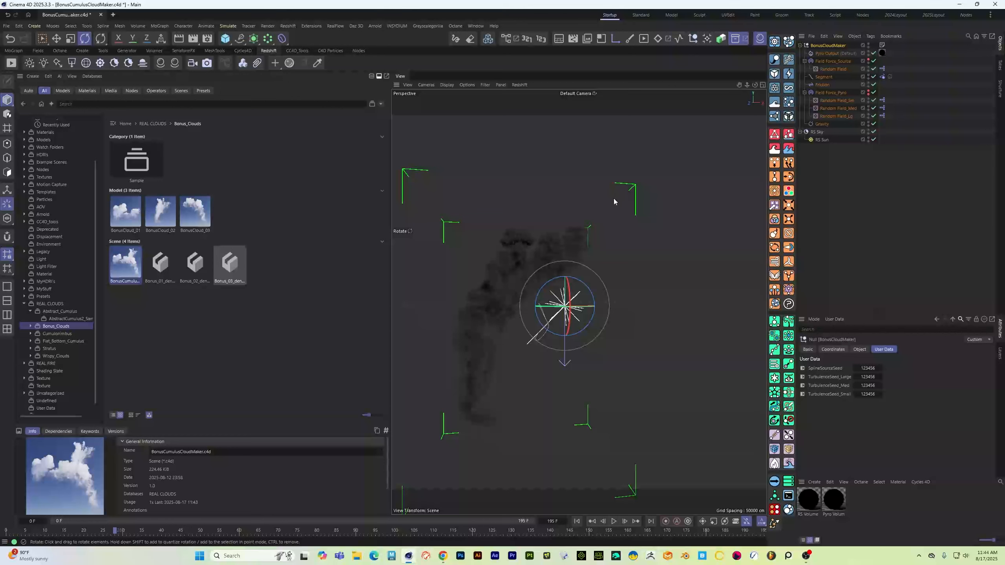
pyautogui.keyDown('alt'); pyautogui.moveTo(532, 273); pyautogui.dragTo(485, 267); pyautogui.keyUp('alt')
pyautogui.keyDown('alt'); pyautogui.moveTo(538, 307); pyautogui.dragTo(553, 286); pyautogui.keyUp('alt')
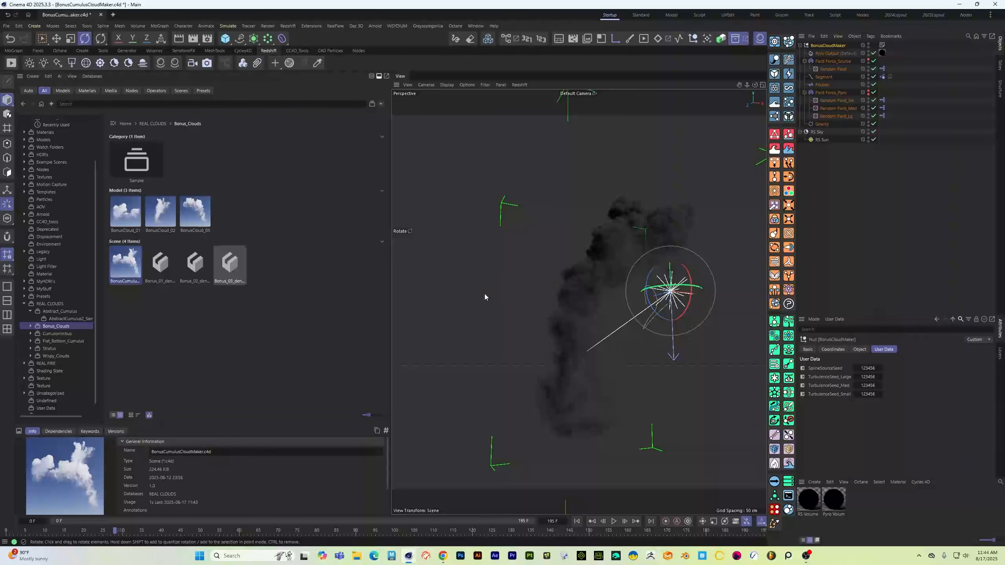
pyautogui.keyDown('alt'); pyautogui.moveTo(557, 301); pyautogui.dragTo(598, 301); pyautogui.keyUp('alt')
pyautogui.keyDown('alt'); pyautogui.moveTo(545, 324); pyautogui.dragTo(539, 390); pyautogui.keyUp('alt')
pyautogui.moveTo(529, 280)
pyautogui.keyDown('alt'); pyautogui.mouseDown()
pyautogui.moveTo(560, 261)
pyautogui.moveTo(543, 291)
pyautogui.mouseUp(); pyautogui.keyUp('alt')
# Step: Return to frame 0 and set the spline source seed and the large, medium and small turbulence seeds to 123457
pyautogui.click(576, 521)
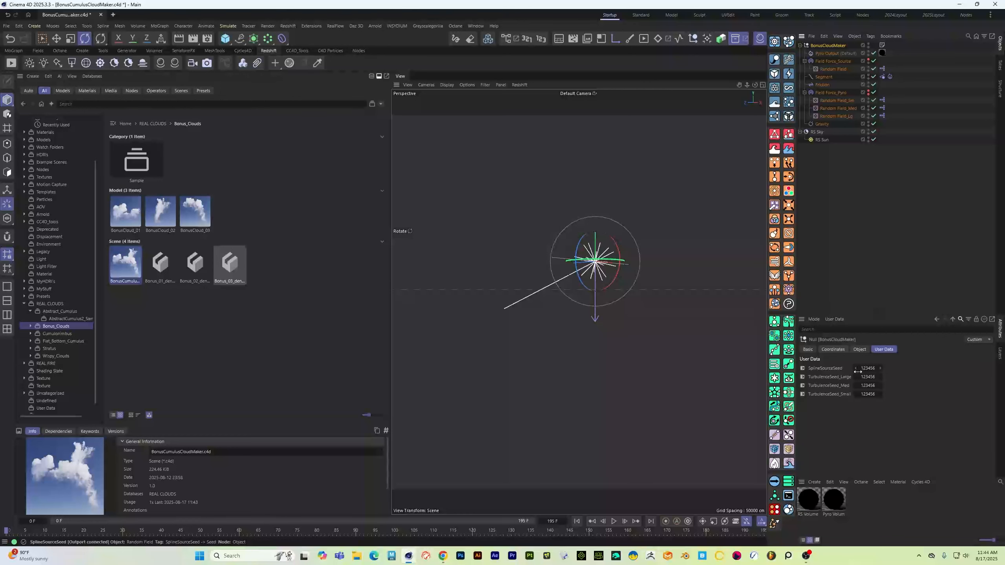
pyautogui.click(880, 368)
pyautogui.click(881, 377)
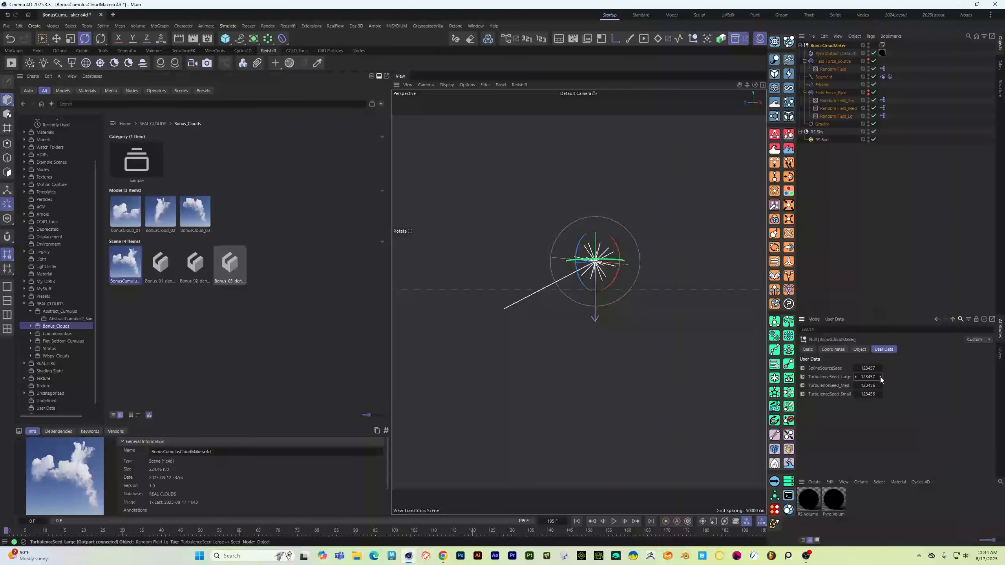
pyautogui.click(880, 385)
pyautogui.click(880, 393)
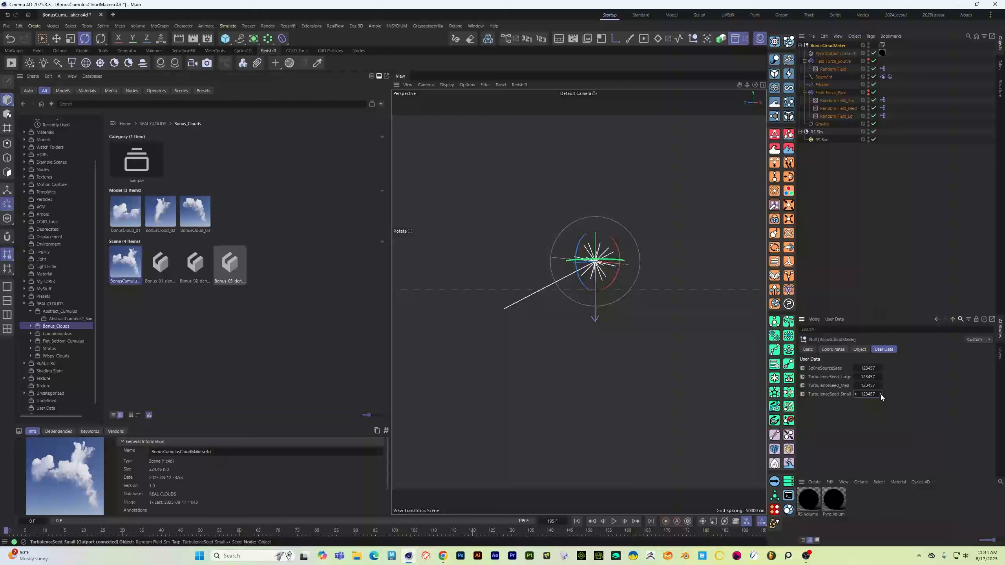
# Step: Run the simulation with the new seeds, stop it at about frame 17 and centre the cloud in the view
pyautogui.click(614, 521)
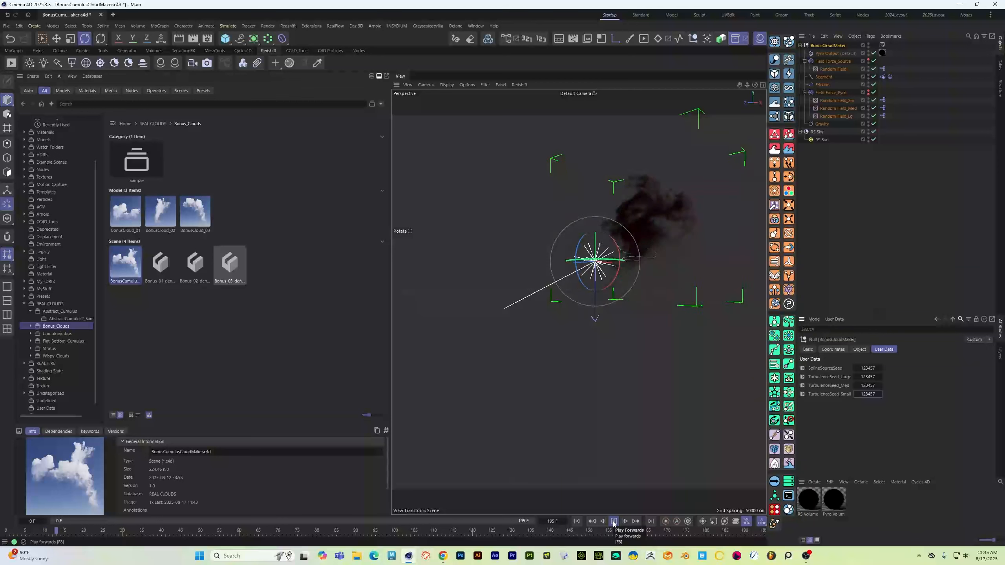
pyautogui.click(613, 522)
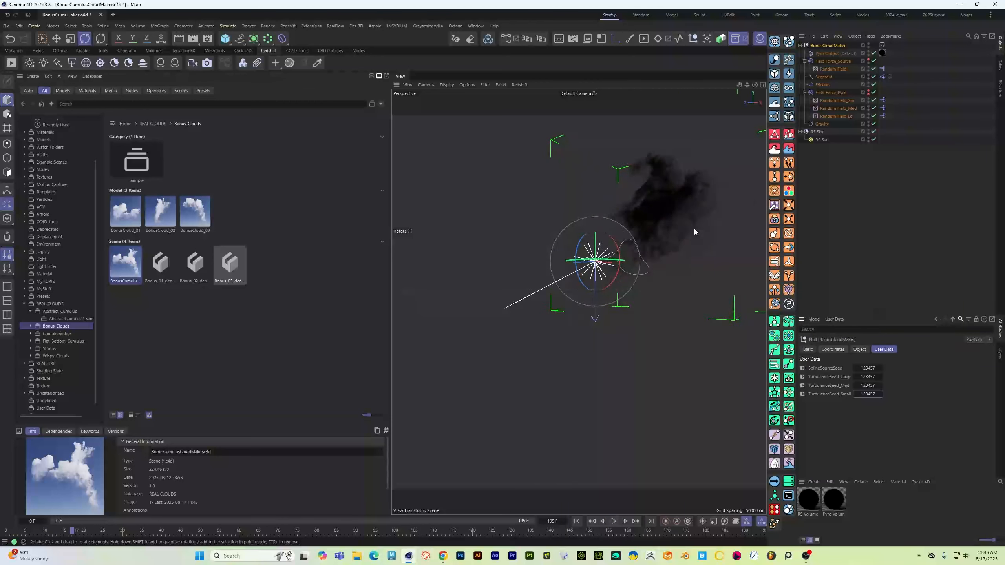
pyautogui.keyDown('alt'); pyautogui.moveTo(693, 229); pyautogui.dragTo(605, 256); pyautogui.keyUp('alt')
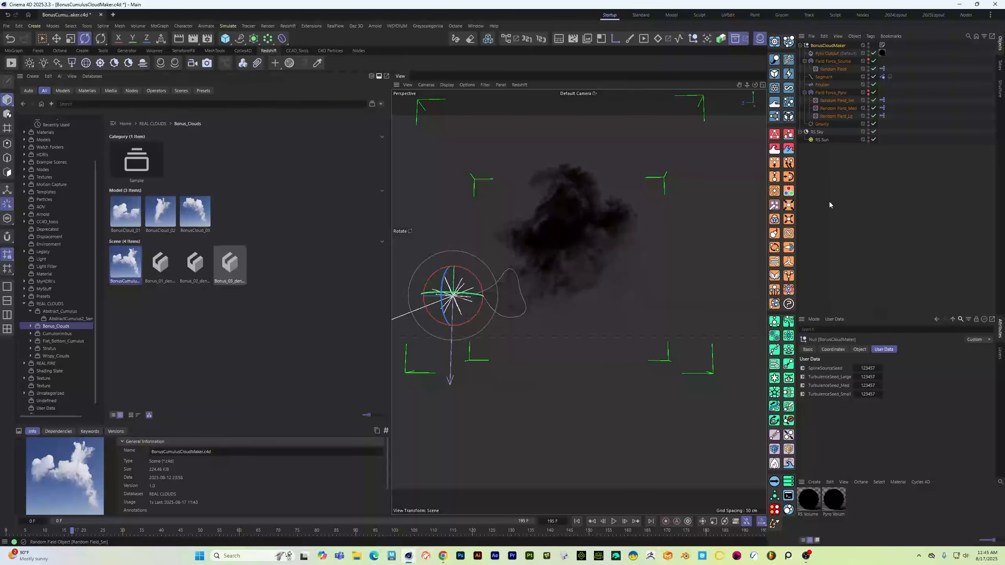
pyautogui.keyDown('alt'); pyautogui.moveTo(578, 300); pyautogui.dragTo(619, 307, button='middle'); pyautogui.keyUp('alt')
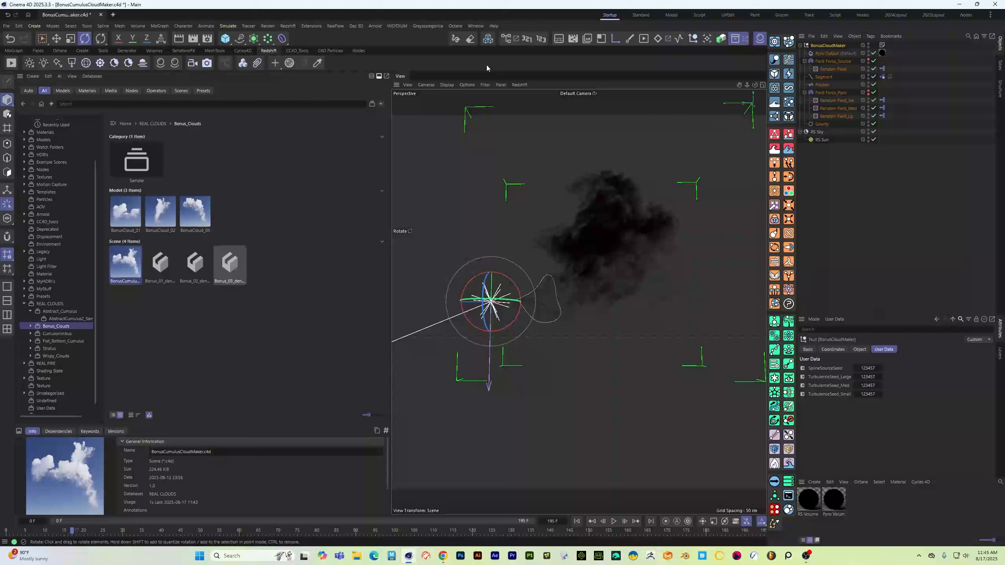
# Step: Start the Redshift render in the viewport and advance the simulation to about frame 18 so the cloud renders
pyautogui.click(520, 85)
pyautogui.click(524, 99)
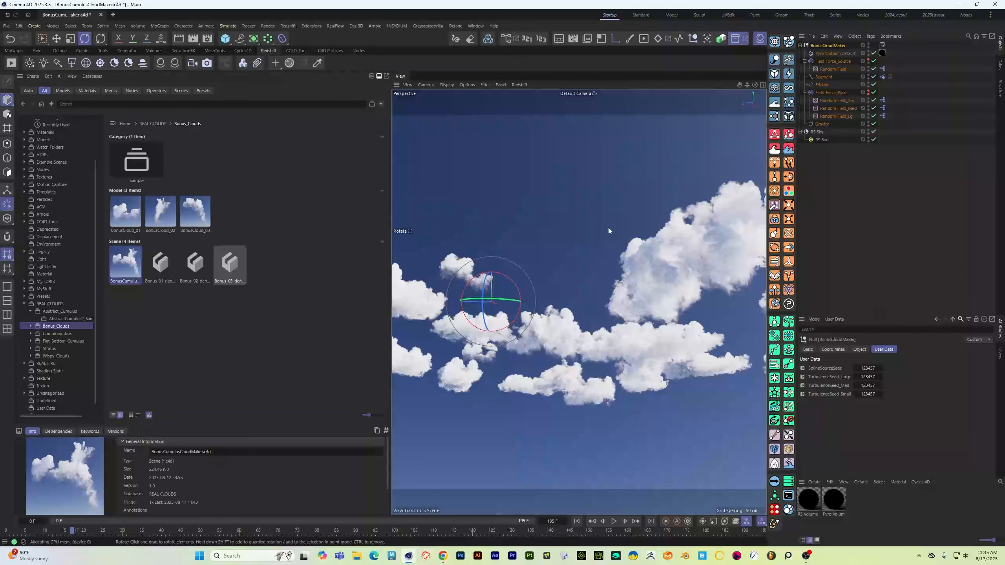
pyautogui.click(624, 521)
pyautogui.click(623, 523)
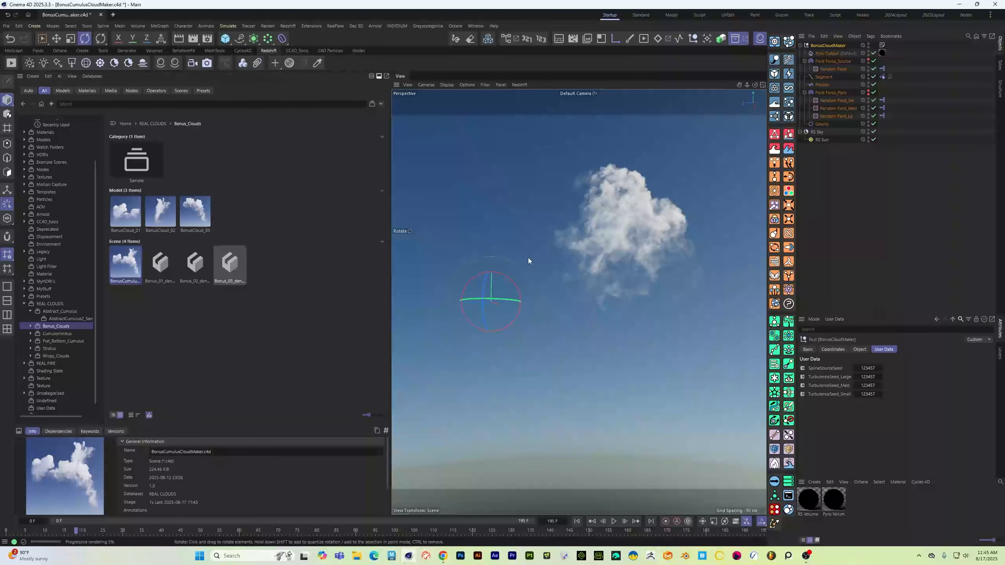
# Step: Deselect all objects, inspect the rendered bonus cloud and stop the Redshift render in the viewport
pyautogui.click(809, 150)
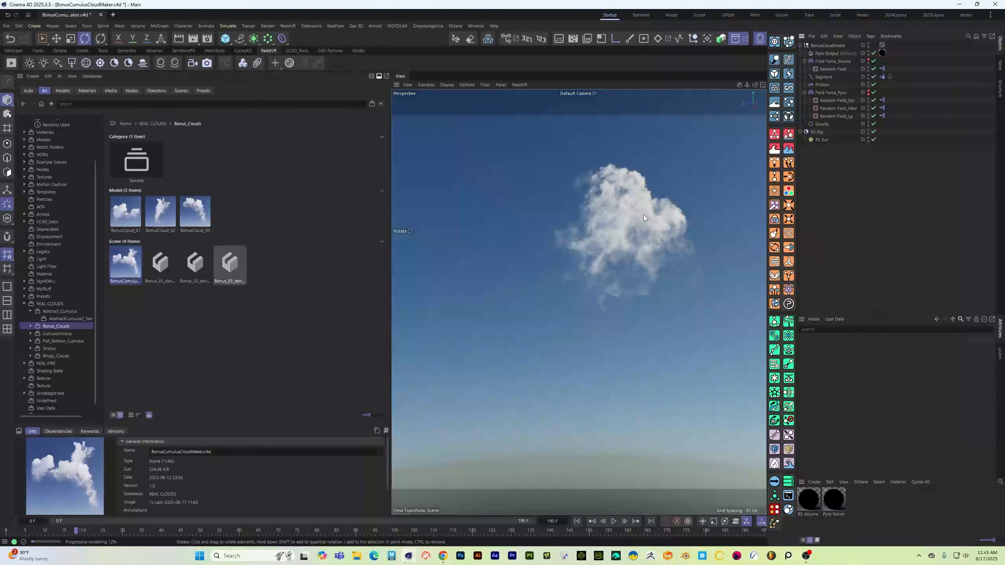
pyautogui.moveTo(610, 256)
pyautogui.keyDown('alt'); pyautogui.mouseDown()
pyautogui.moveTo(621, 256)
pyautogui.moveTo(559, 266)
pyautogui.moveTo(646, 257)
pyautogui.moveTo(556, 274)
pyautogui.moveTo(519, 262)
pyautogui.moveTo(671, 279)
pyautogui.moveTo(737, 269)
pyautogui.moveTo(688, 272)
pyautogui.moveTo(673, 255)
pyautogui.moveTo(620, 255)
pyautogui.moveTo(610, 267)
pyautogui.mouseUp(); pyautogui.keyUp('alt')
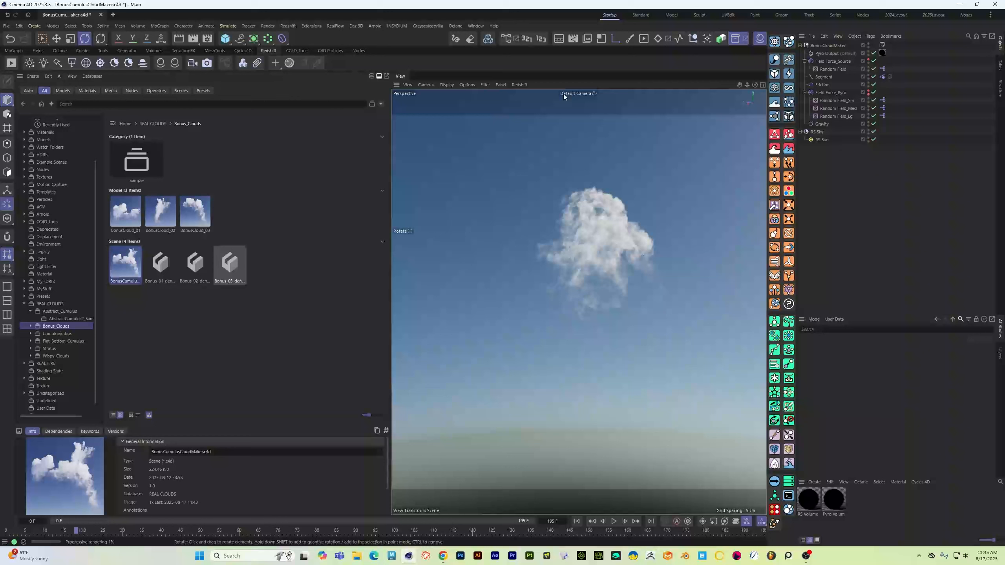
pyautogui.click(520, 84)
pyautogui.click(530, 97)
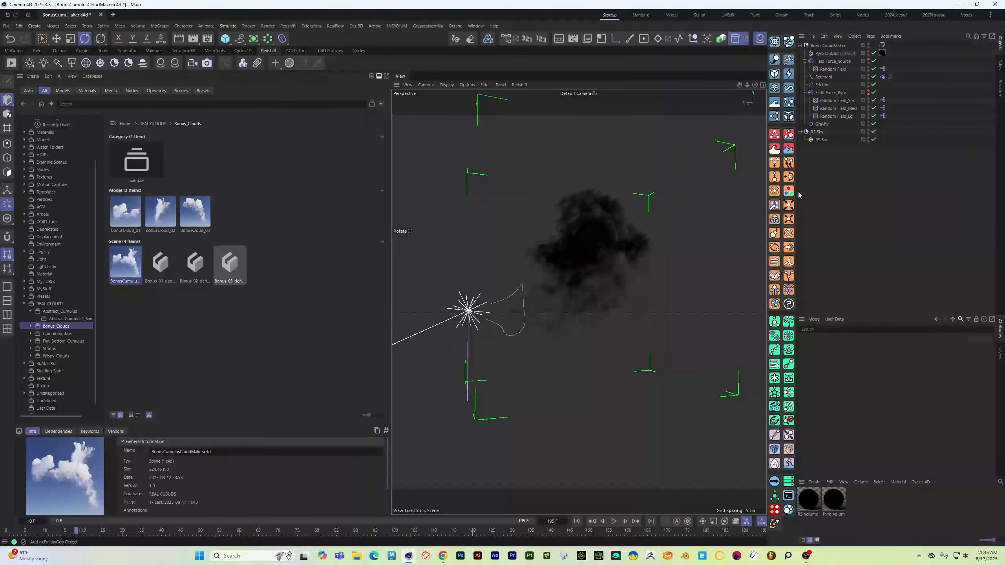
# Step: Return to frame 0 and set BonusCloudMaker's spline source seed and the large, medium and small turbulence seeds to 123458
pyautogui.click(577, 522)
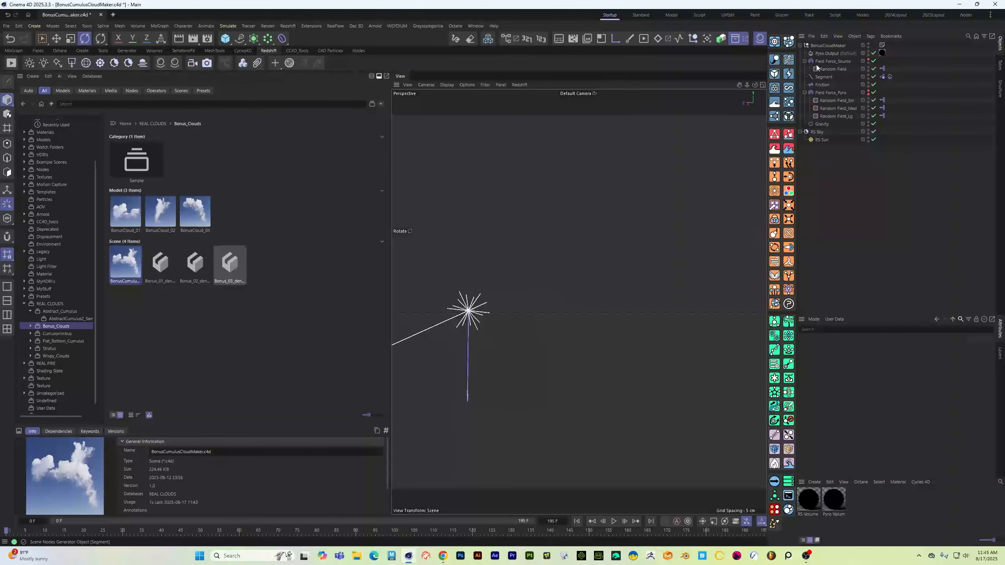
pyautogui.click(826, 45)
pyautogui.click(881, 368)
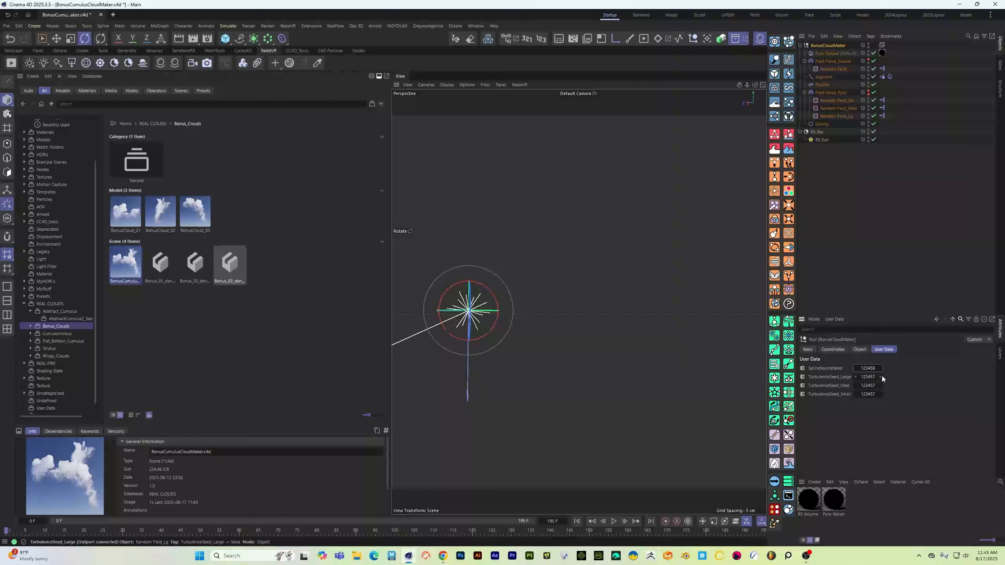
pyautogui.click(881, 377)
pyautogui.click(881, 385)
pyautogui.click(881, 394)
# Step: Frame the cloud maker, run the Pyro simulation with the new seeds, stop it at about frame 27 and inspect the cloud
pyautogui.press('s')
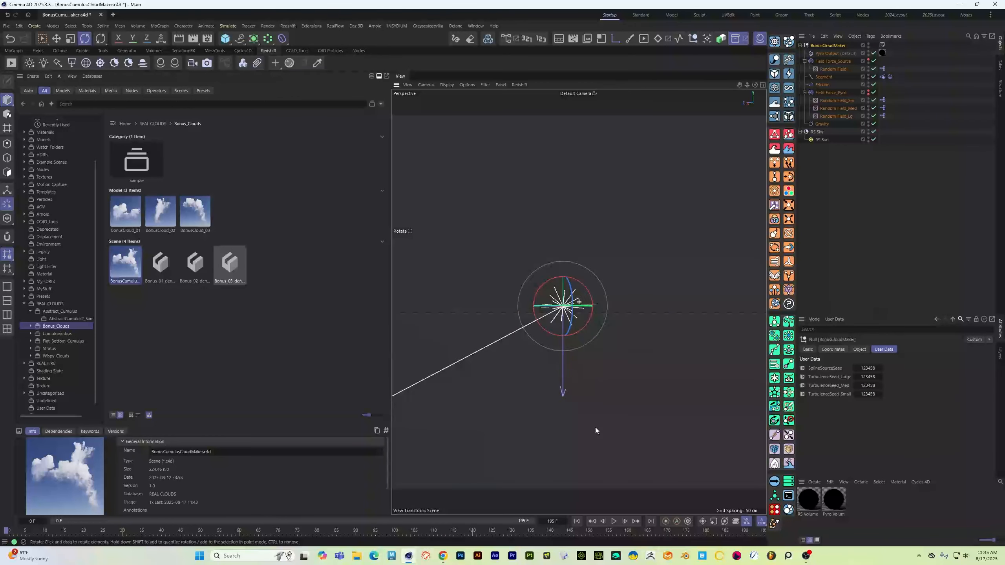
pyautogui.click(612, 521)
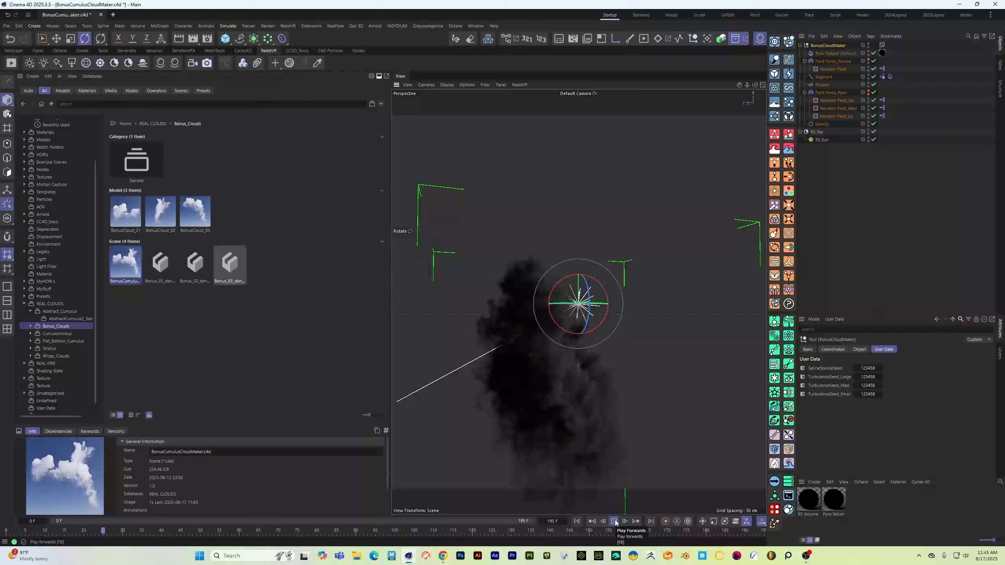
pyautogui.click(614, 522)
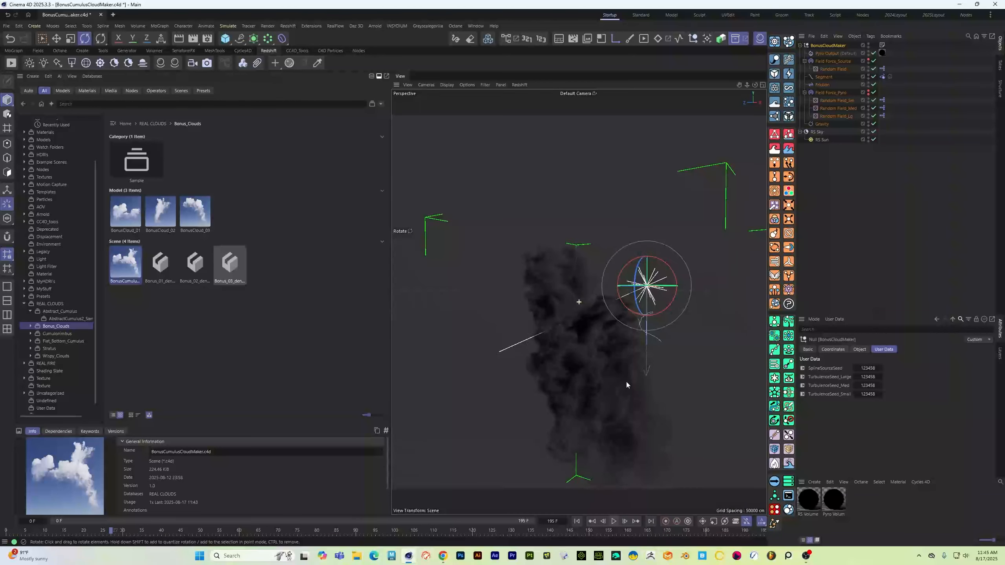
pyautogui.keyDown('alt'); pyautogui.moveTo(573, 338); pyautogui.dragTo(601, 319); pyautogui.keyUp('alt')
# Step: Restart the Redshift viewport render and advance the simulation to about frame 28 to render and inspect the new cloud
pyautogui.click(519, 85)
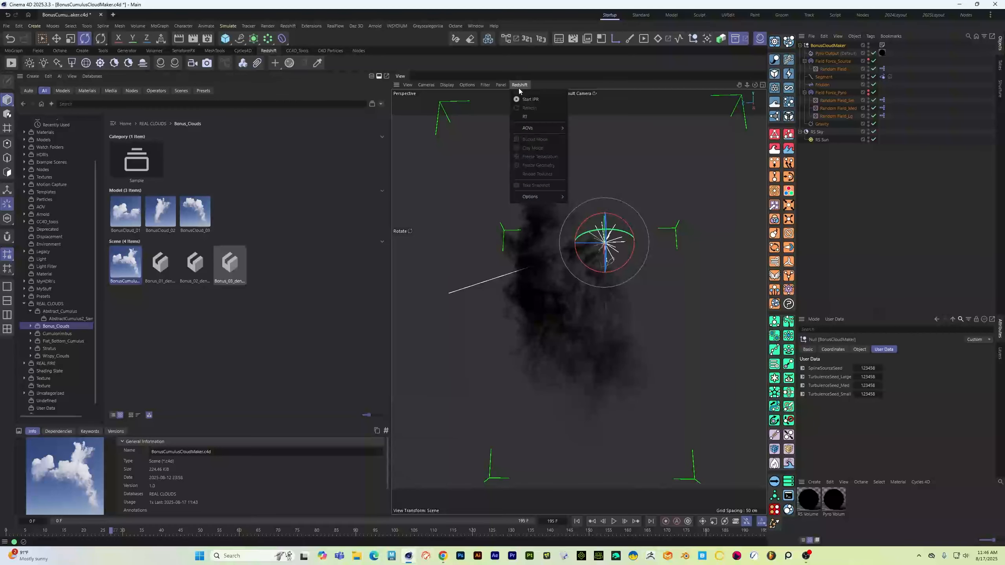
pyautogui.click(527, 99)
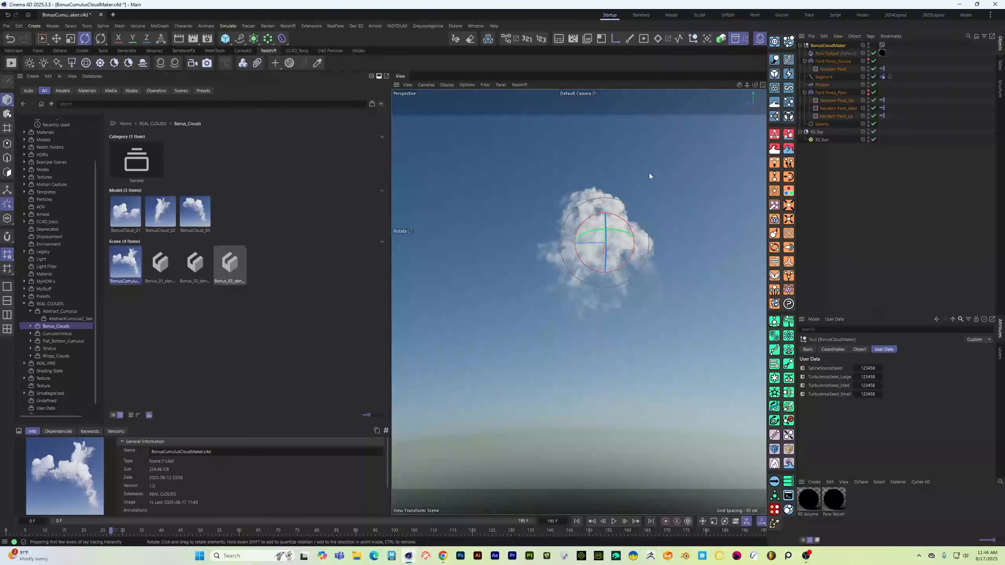
pyautogui.click(625, 521)
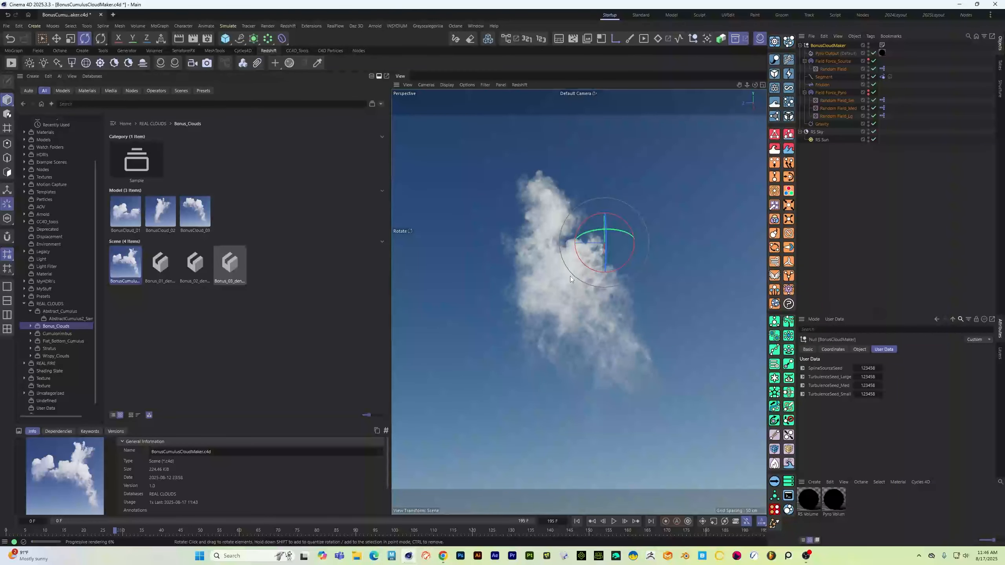
pyautogui.moveTo(519, 323)
pyautogui.keyDown('alt'); pyautogui.mouseDown()
pyautogui.moveTo(499, 336)
pyautogui.moveTo(530, 320)
pyautogui.moveTo(599, 324)
pyautogui.moveTo(524, 328)
pyautogui.moveTo(581, 332)
pyautogui.mouseUp(); pyautogui.keyUp('alt')
# Step: Stop the Redshift viewport render and rewind the bonus cloud simulation to frame 0
pyautogui.click(519, 85)
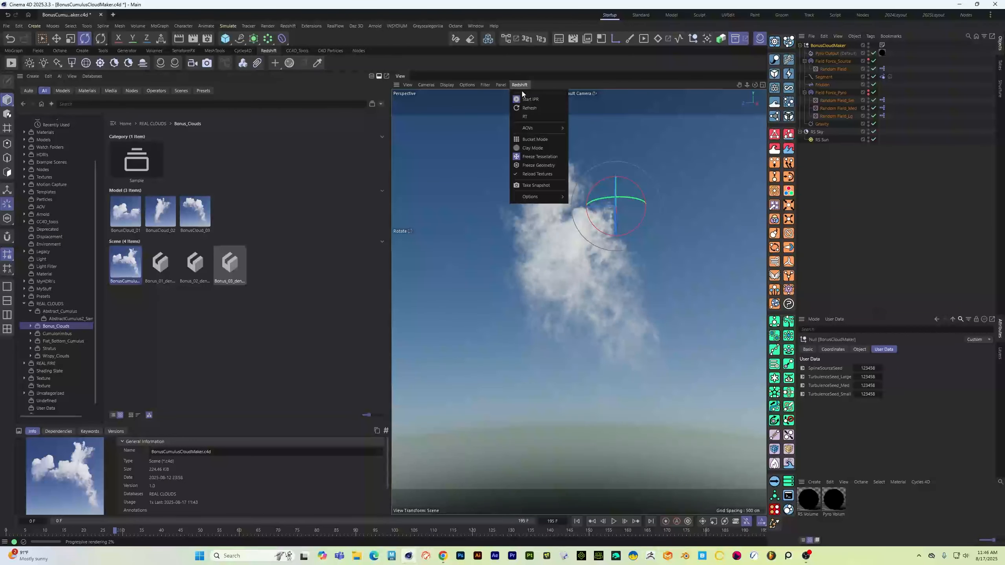
pyautogui.click(528, 99)
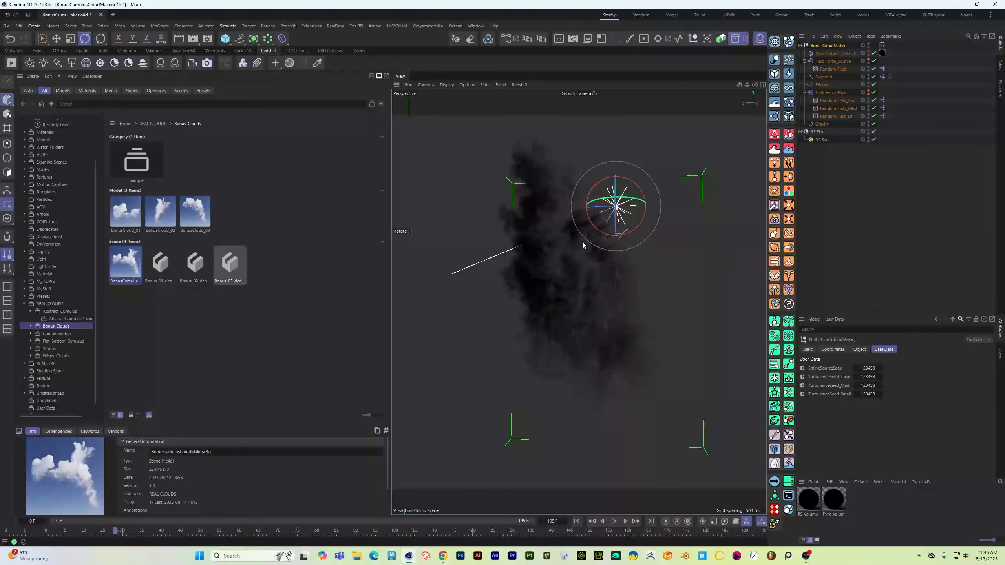
pyautogui.click(576, 521)
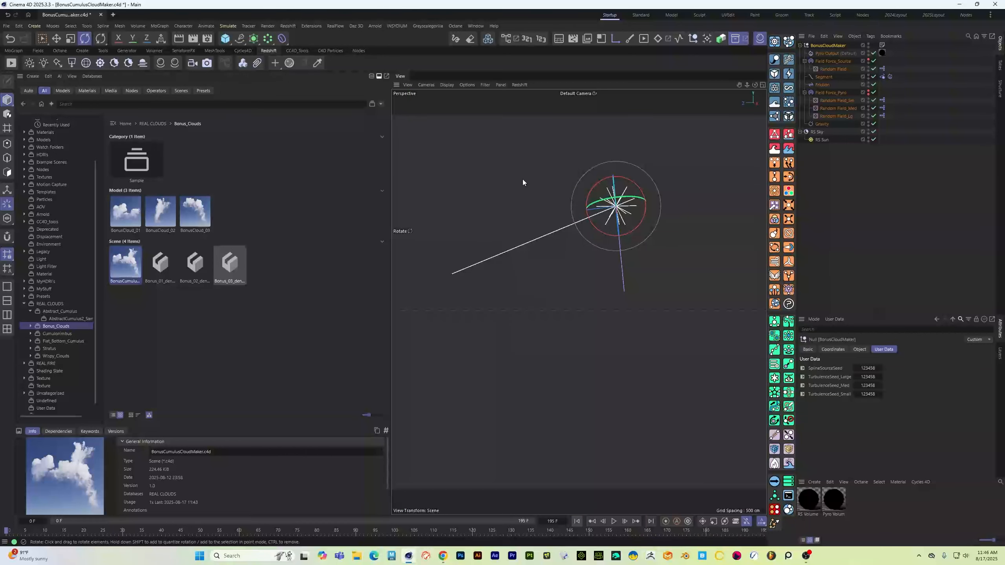
# Step: Open the CumulonimbusMaker scene from the REAL CLOUDS asset category and bring its source geometry closer in the view
pyautogui.click(43, 303)
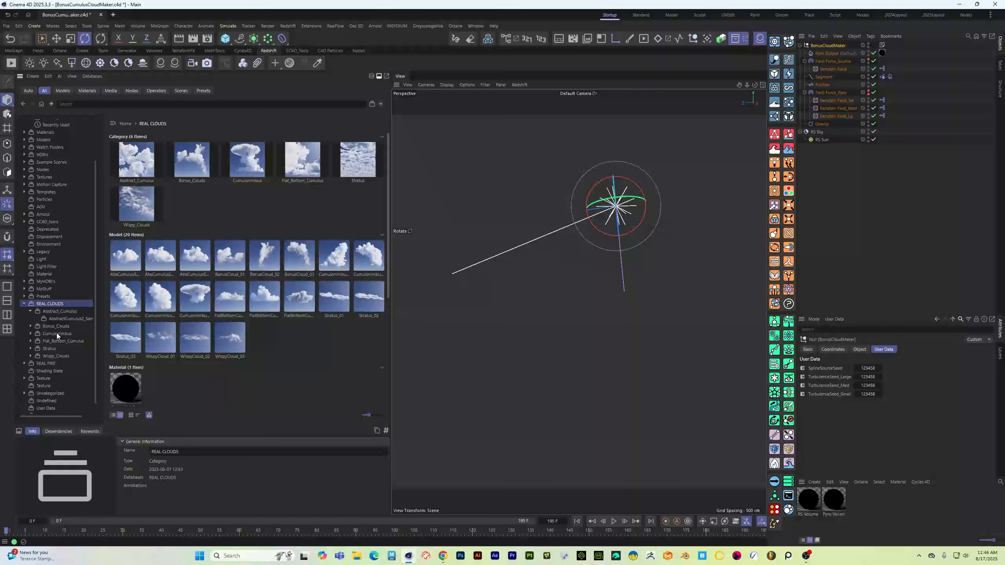
pyautogui.scroll(-5, 127, 313)
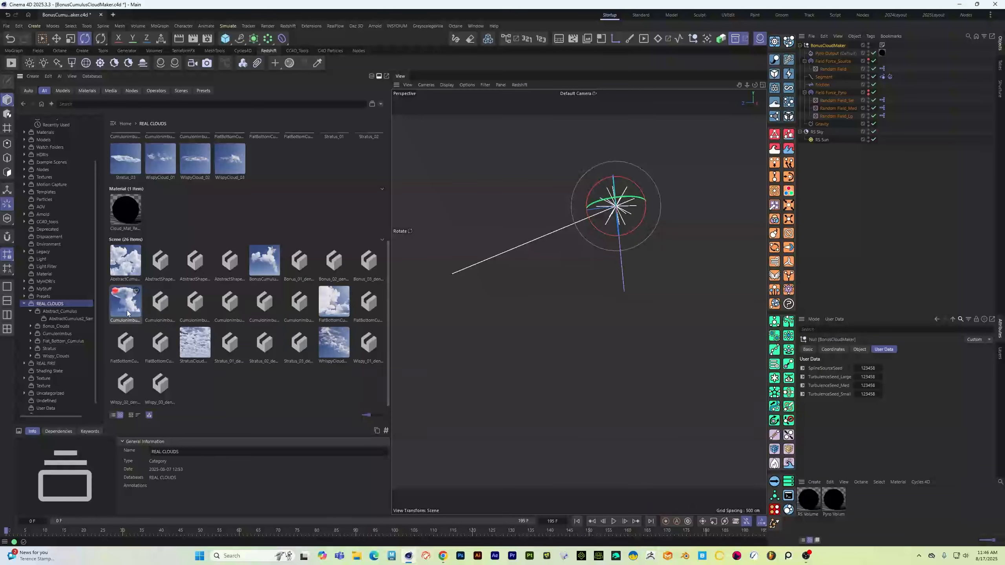
pyautogui.doubleClick(126, 303)
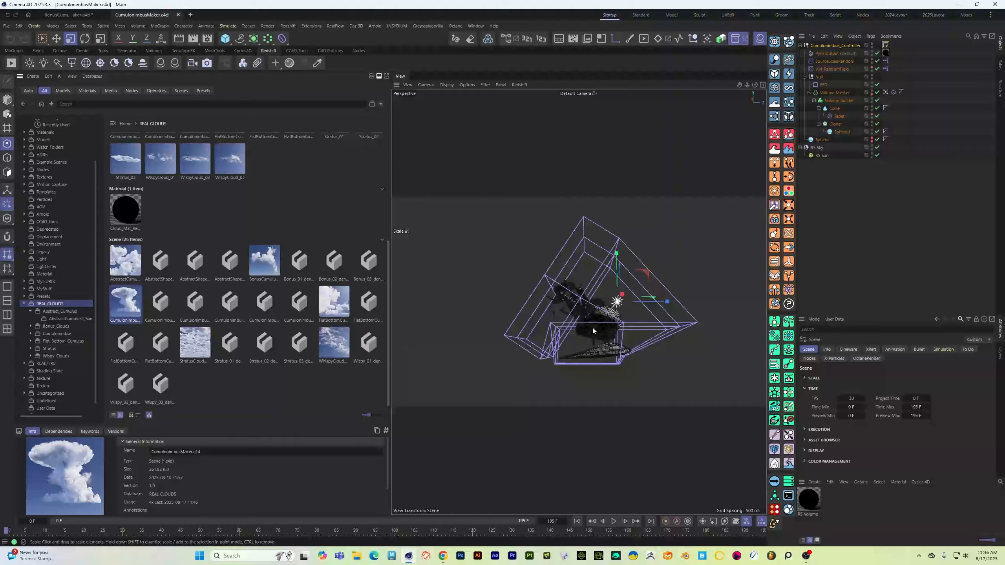
pyautogui.moveTo(593, 330)
pyautogui.mouseDown()
pyautogui.moveTo(644, 331)
pyautogui.moveTo(529, 350)
pyautogui.moveTo(590, 360)
pyautogui.moveTo(543, 346)
pyautogui.moveTo(600, 332)
pyautogui.moveTo(583, 336)
pyautogui.mouseUp()
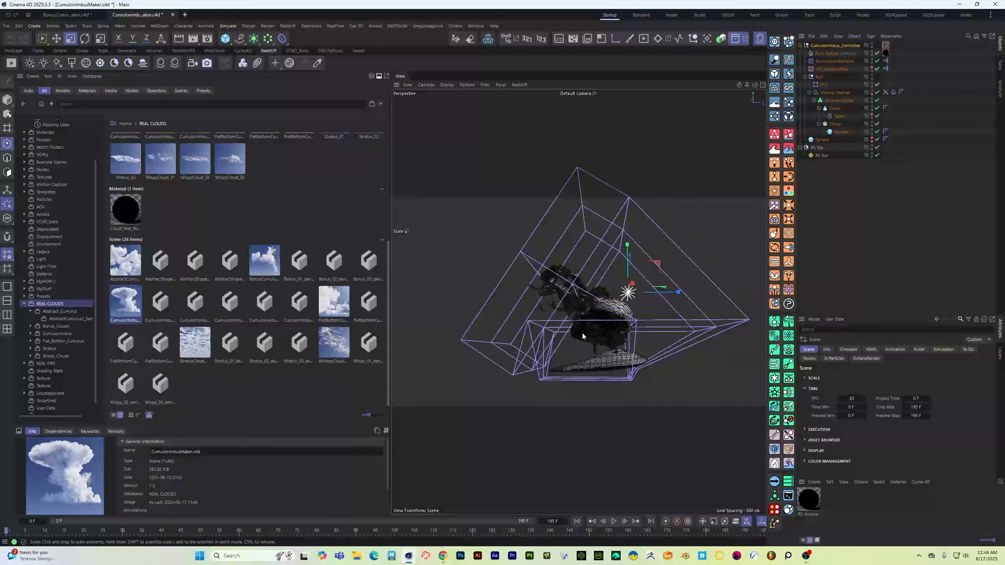
# Step: Examine the FFD deformer's properties, read the annotation on the cumulonimbus controller, and clear the selection to view the source shape
pyautogui.click(823, 85)
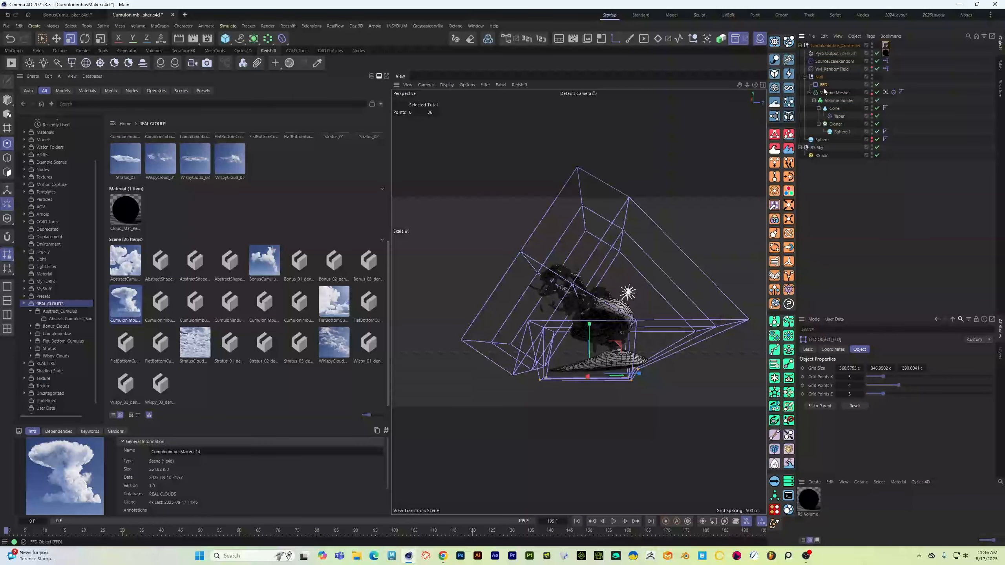
pyautogui.click(886, 45)
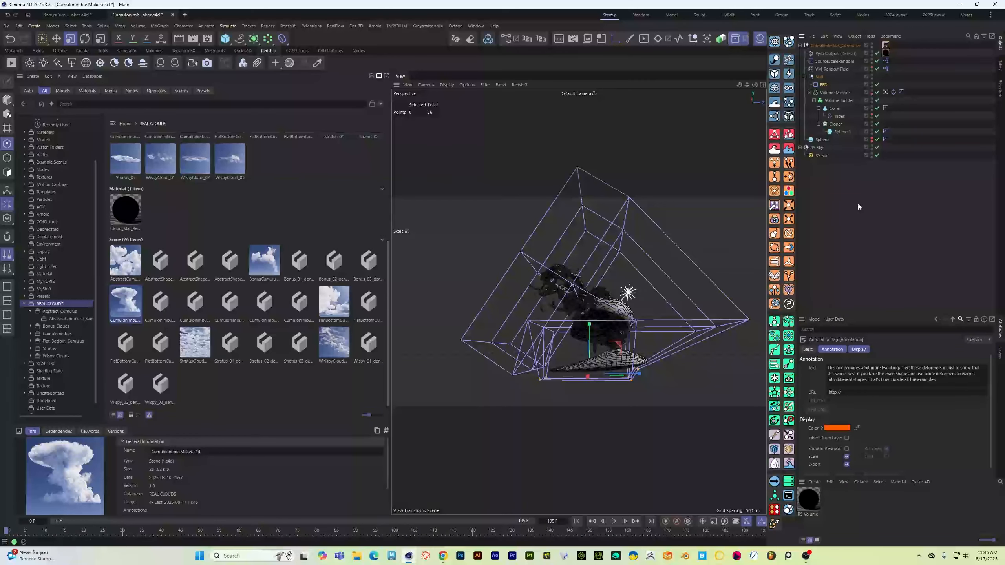
pyautogui.click(608, 255)
pyautogui.keyDown('alt'); pyautogui.moveTo(609, 255); pyautogui.dragTo(610, 300); pyautogui.keyUp('alt')
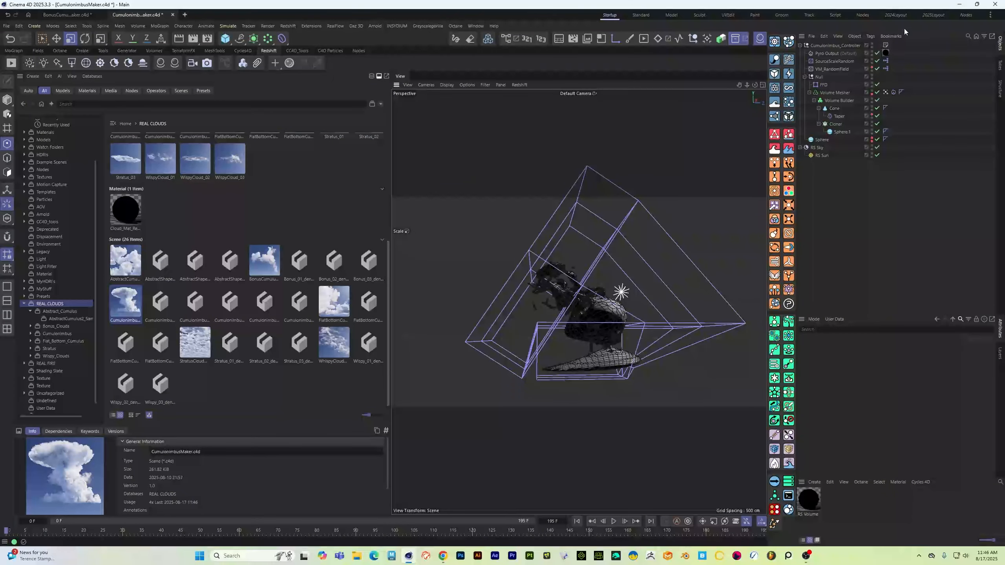
# Step: Disable the FFD and Taper deformers to inspect the undeformed cone source from several angles, and enable both again
pyautogui.click(877, 85)
pyautogui.click(877, 116)
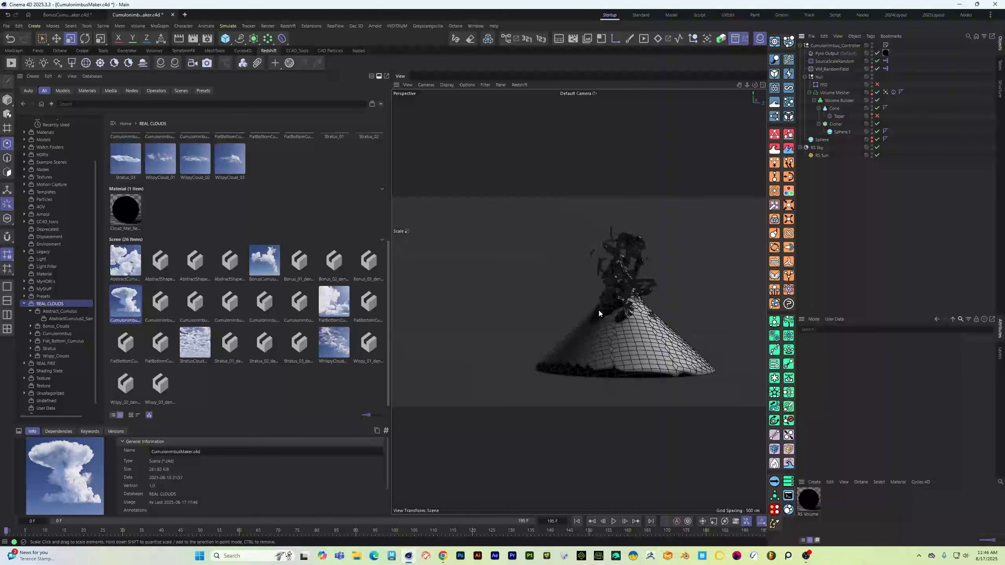
pyautogui.keyDown('alt'); pyautogui.moveTo(599, 314); pyautogui.dragTo(537, 348); pyautogui.keyUp('alt')
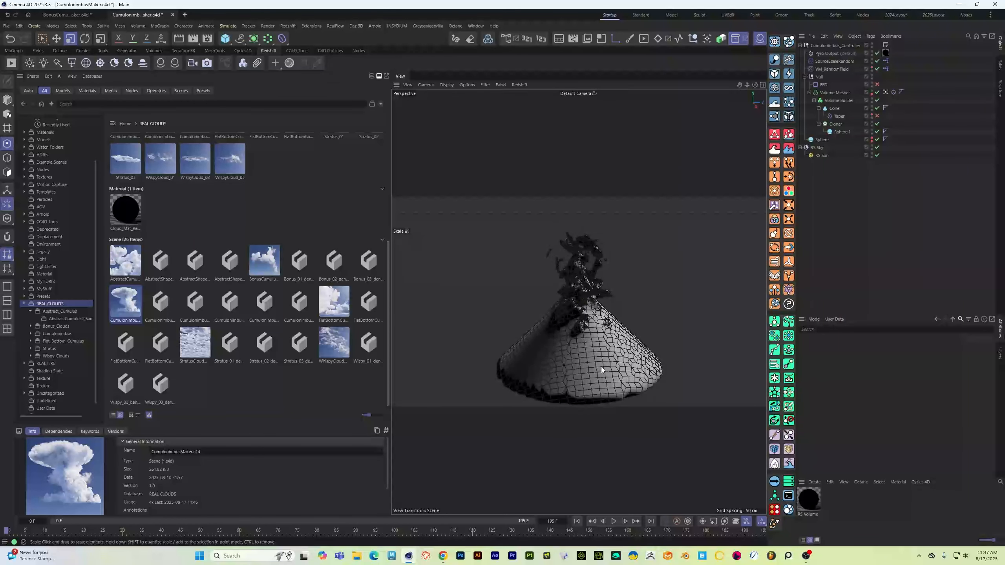
pyautogui.keyDown('alt'); pyautogui.moveTo(572, 350); pyautogui.dragTo(577, 327); pyautogui.keyUp('alt')
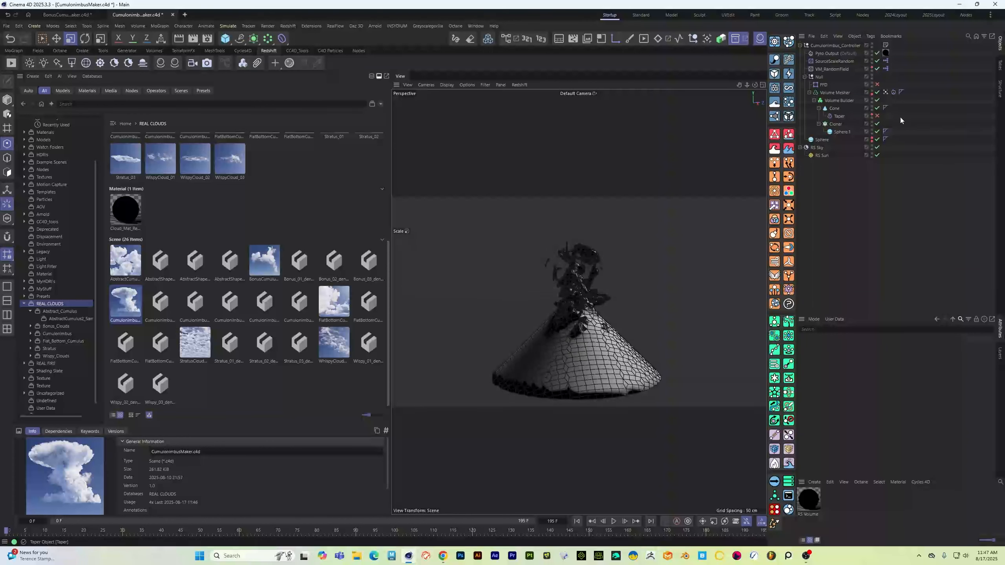
pyautogui.click(876, 115)
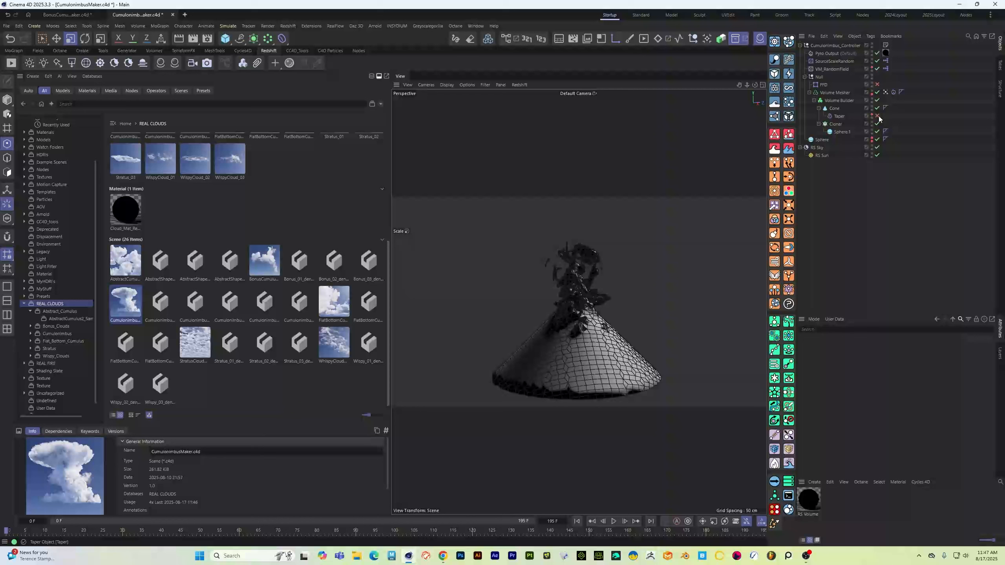
pyautogui.click(877, 84)
pyautogui.keyDown('alt'); pyautogui.moveTo(554, 316); pyautogui.dragTo(579, 357); pyautogui.keyUp('alt')
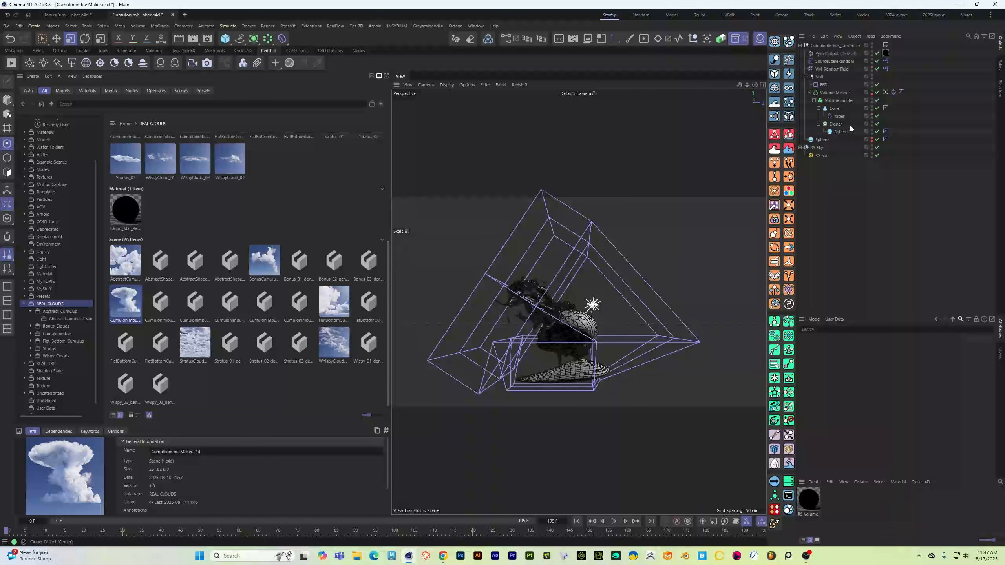
# Step: Compare the source shape with Taper off and with both deformers off, and restore Taper and FFD
pyautogui.click(877, 116)
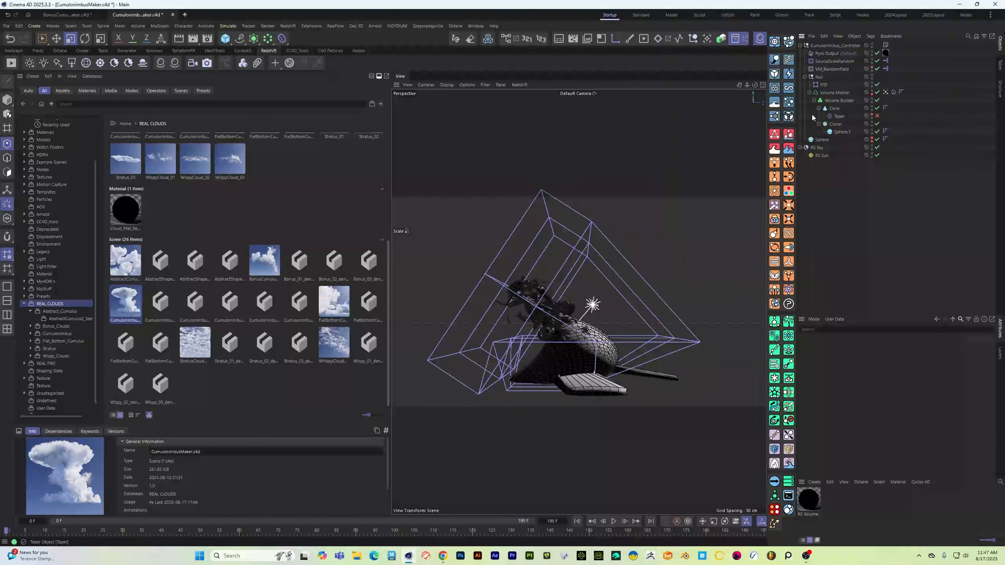
pyautogui.click(876, 85)
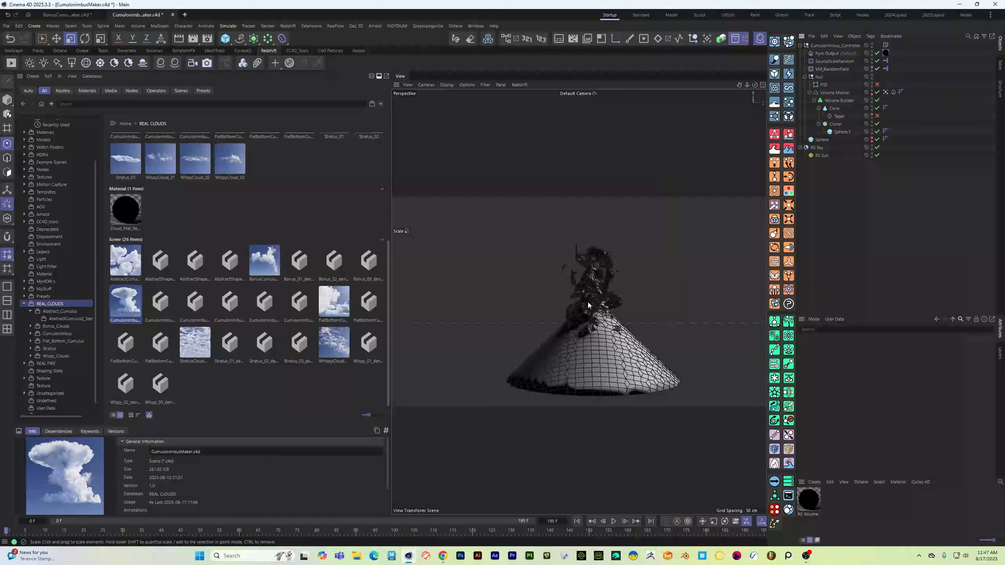
pyautogui.scroll(-5, 569, 338)
pyautogui.scroll(4, 572, 336)
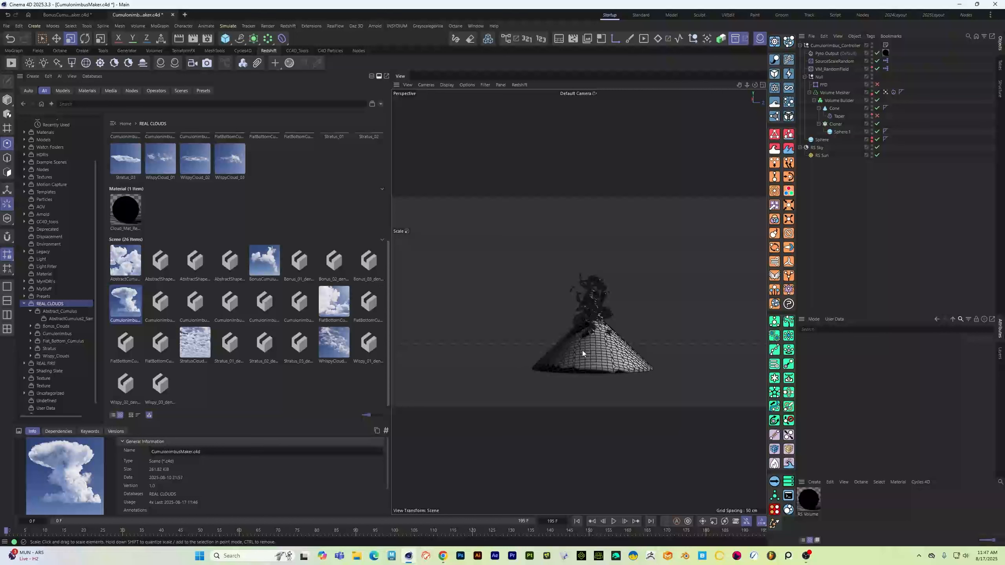
pyautogui.click(877, 116)
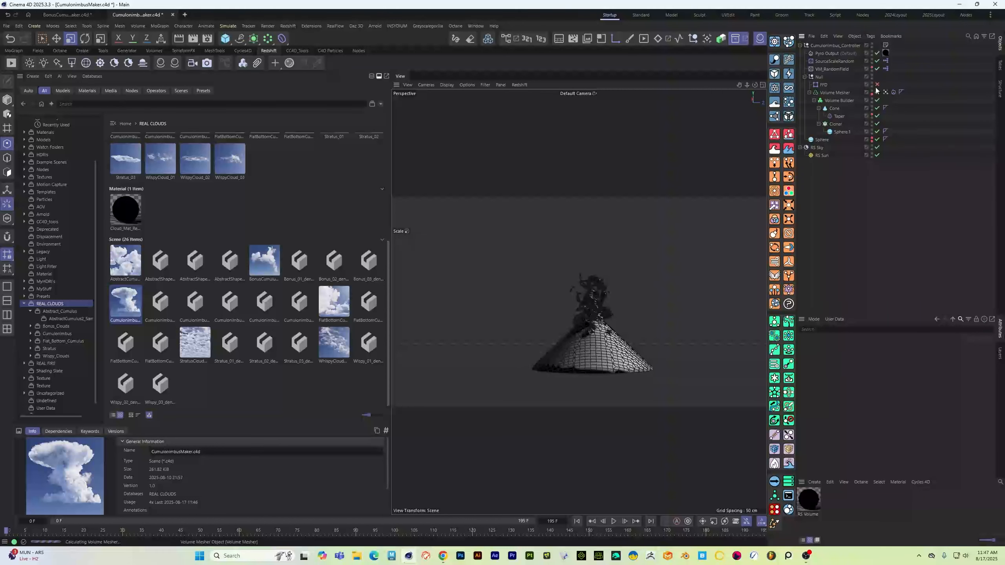
pyautogui.click(876, 84)
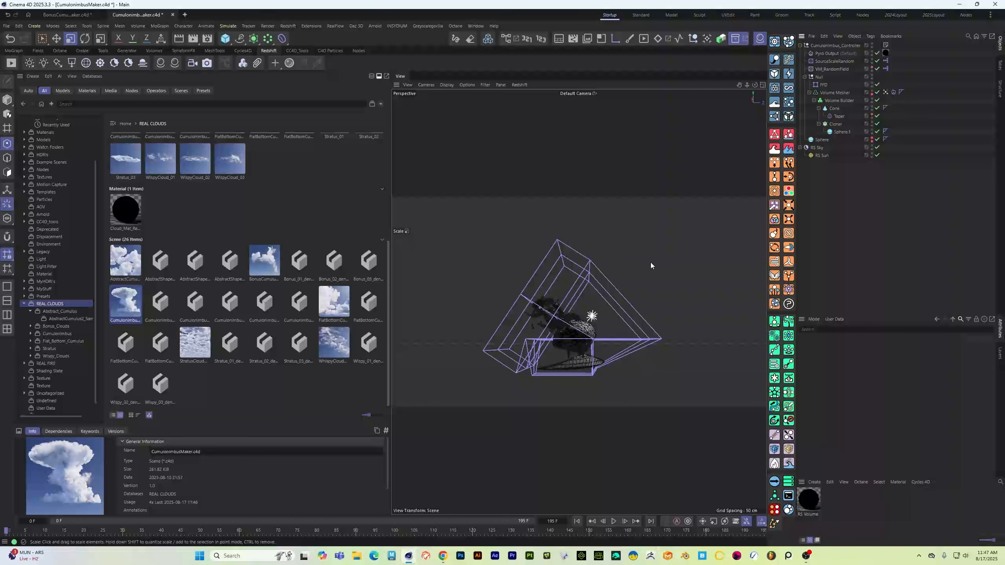
pyautogui.scroll(3, 563, 321)
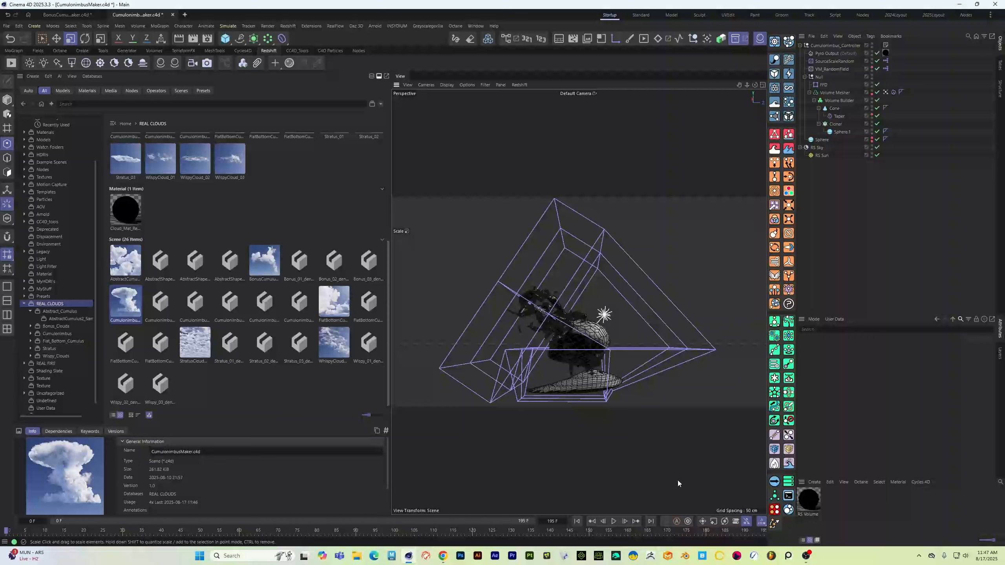
# Step: Run the cumulonimbus Pyro simulation, stop it at about frame 17, inspect the cloud and return to frame 0
pyautogui.click(614, 521)
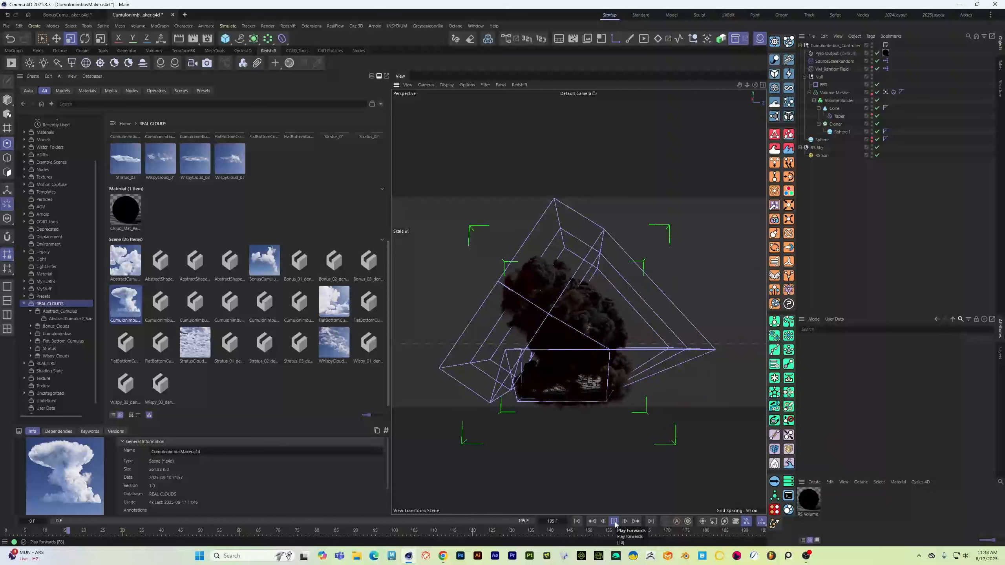
pyautogui.click(615, 523)
pyautogui.keyDown('alt'); pyautogui.moveTo(589, 333); pyautogui.dragTo(615, 377); pyautogui.keyUp('alt')
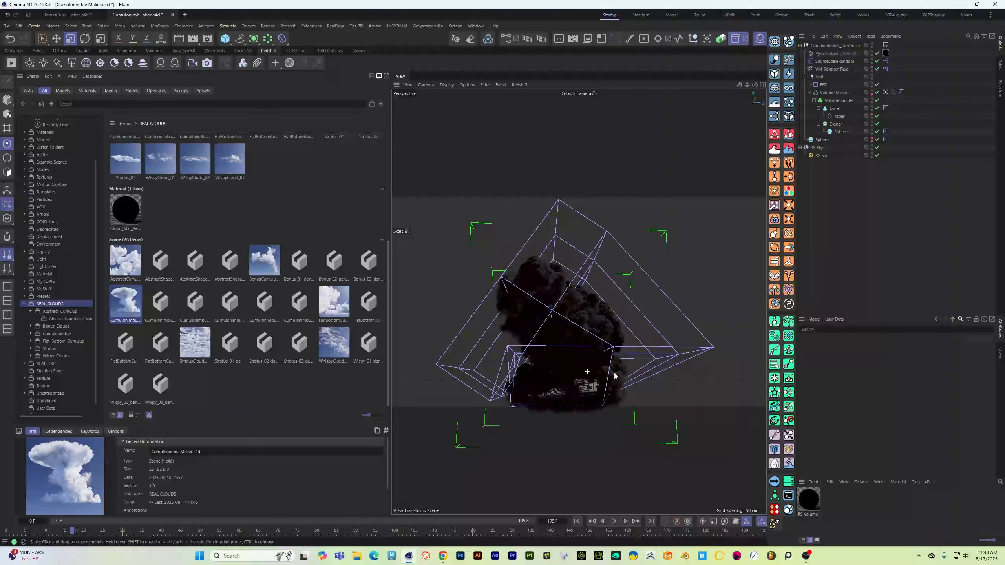
pyautogui.click(577, 522)
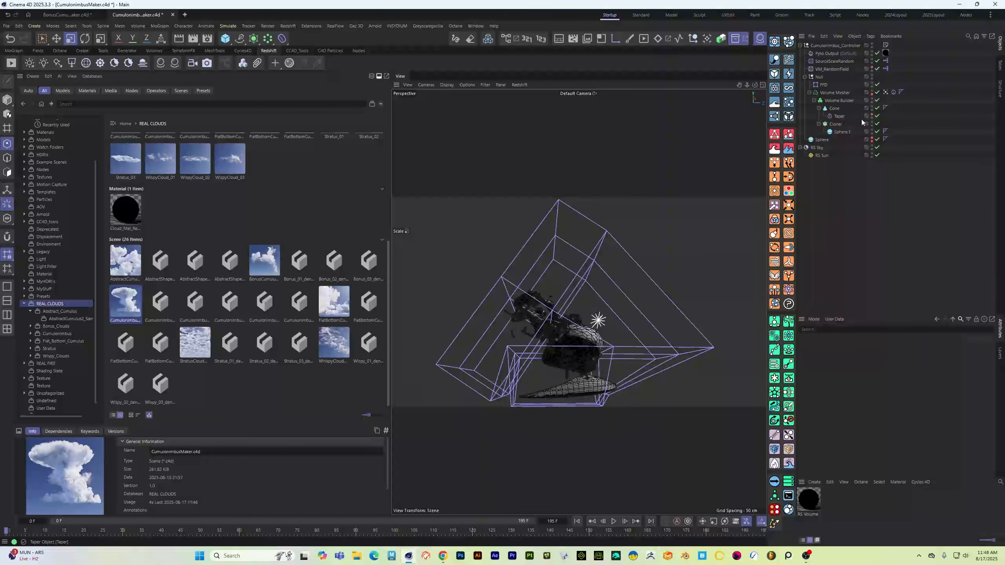
# Step: Test the Pyro simulation with Taper and FFD disabled, stop it at about frame 6, return to frame 0 and enable both deformers again
pyautogui.click(876, 115)
pyautogui.click(877, 84)
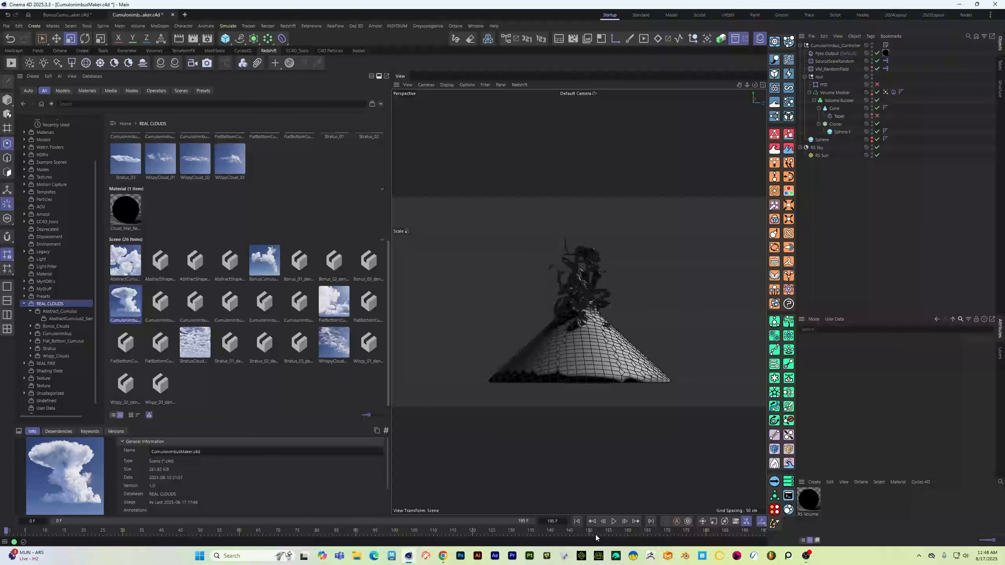
pyautogui.click(615, 523)
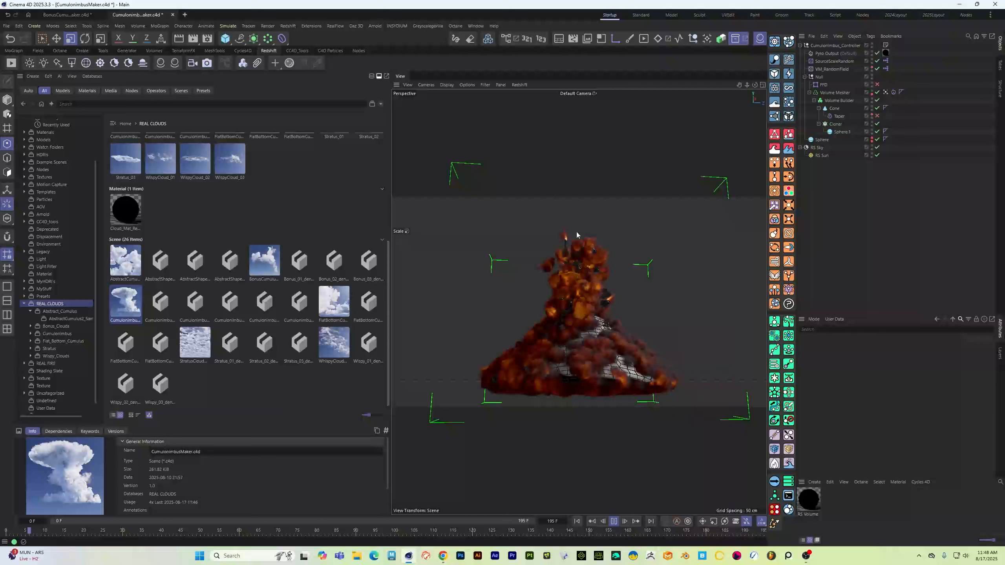
pyautogui.click(613, 521)
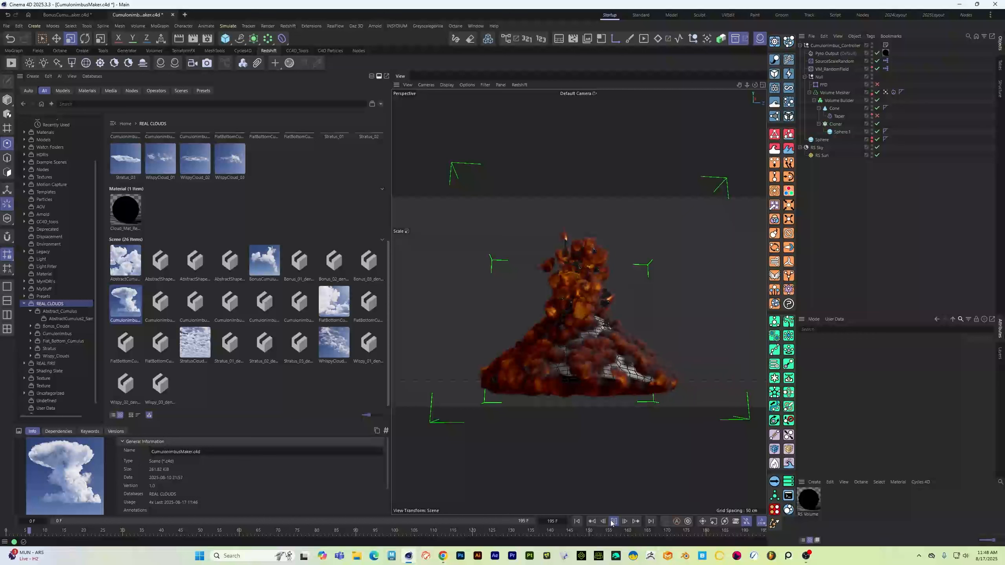
pyautogui.click(576, 521)
pyautogui.click(877, 115)
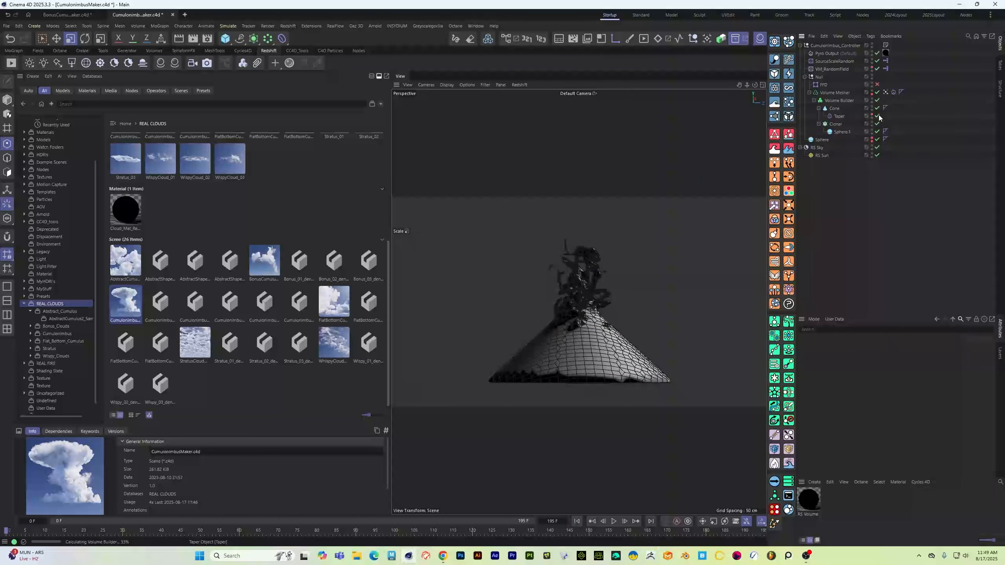
pyautogui.click(877, 84)
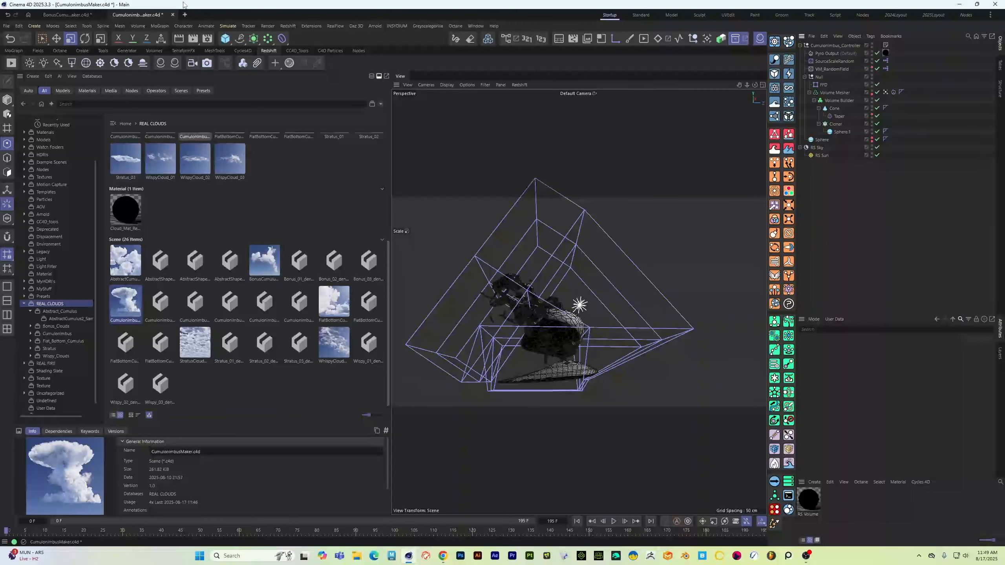
# Step: Close the cumulonimbus and bonus cloud maker scenes, discarding their unsaved changes
pyautogui.click(173, 14)
pyautogui.click(511, 306)
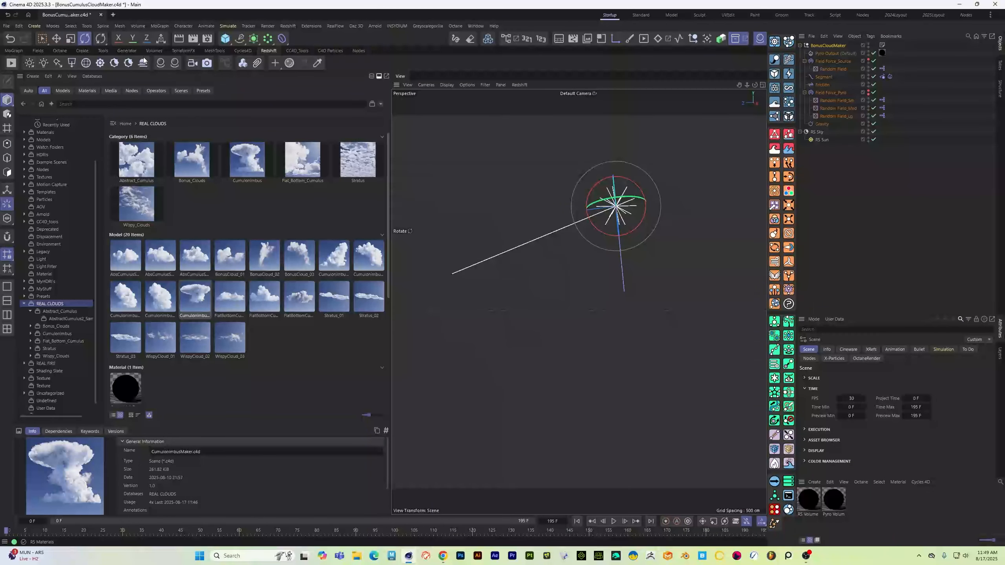
pyautogui.click(100, 15)
pyautogui.click(511, 305)
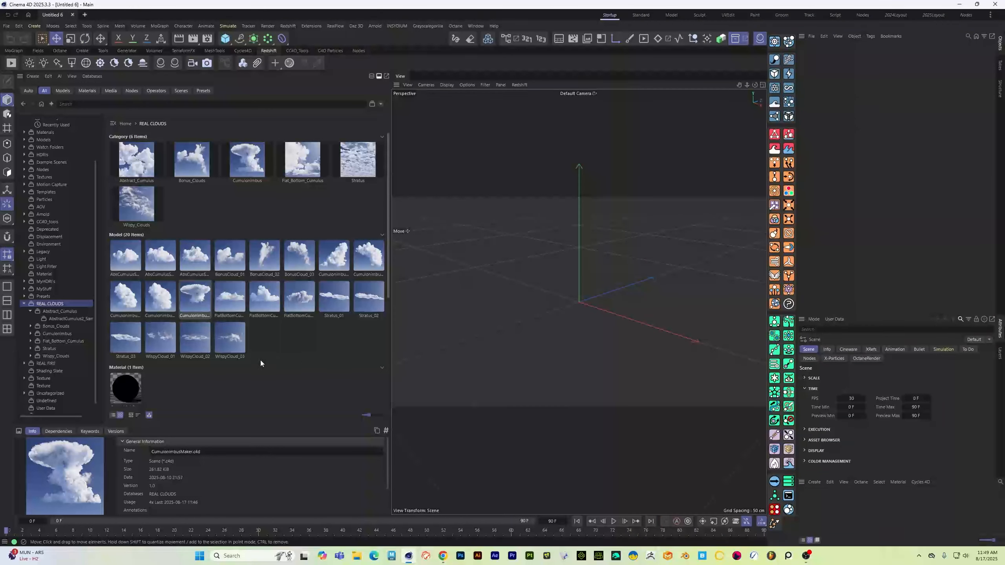
# Step: Open the FlatBottomCumulusCloudMaker scene from the REAL CLOUDS library, simulate it to about frame 27, and view the cloud from above
pyautogui.scroll(-4, 264, 313)
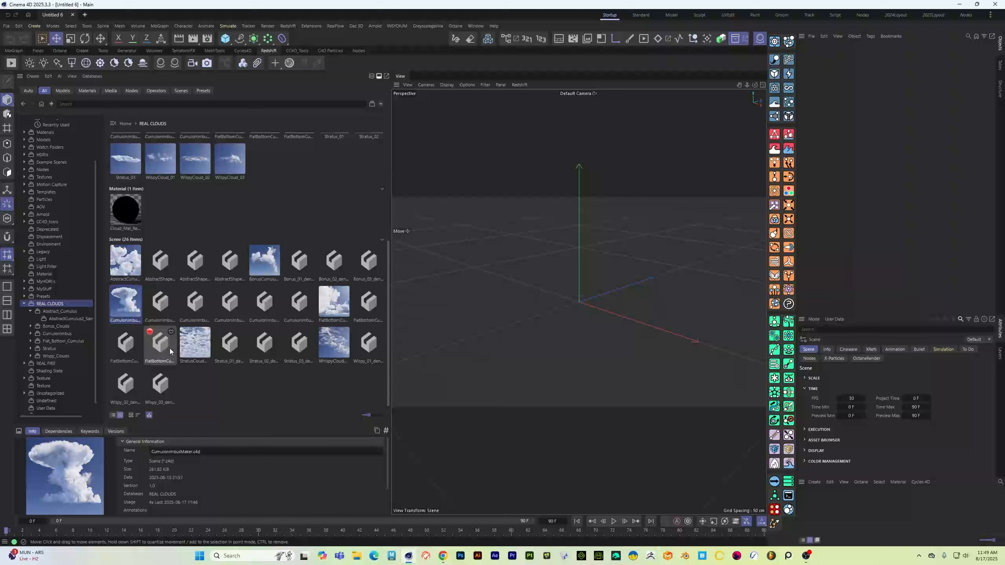
pyautogui.doubleClick(333, 301)
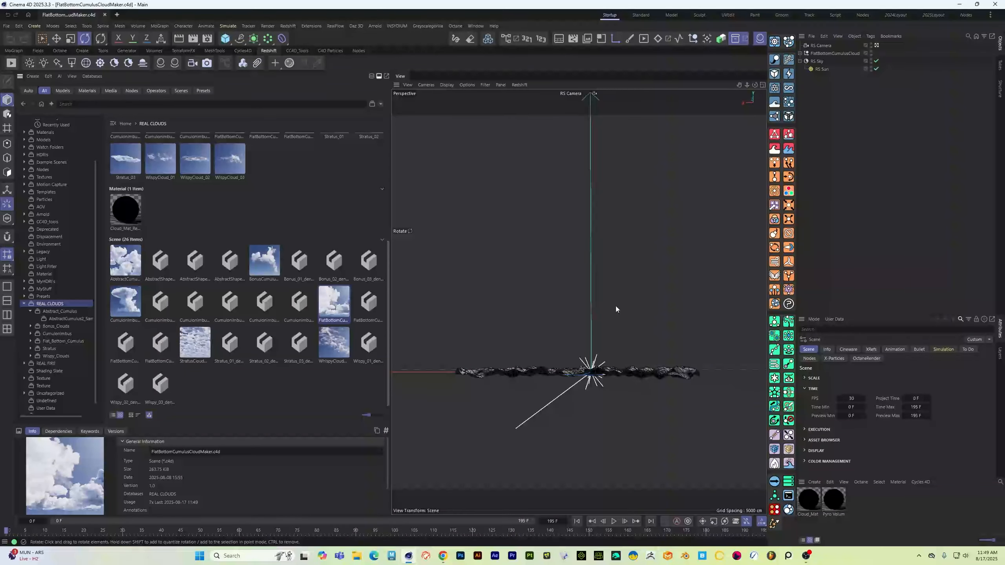
pyautogui.keyDown('alt'); pyautogui.moveTo(620, 368); pyautogui.dragTo(579, 396); pyautogui.keyUp('alt')
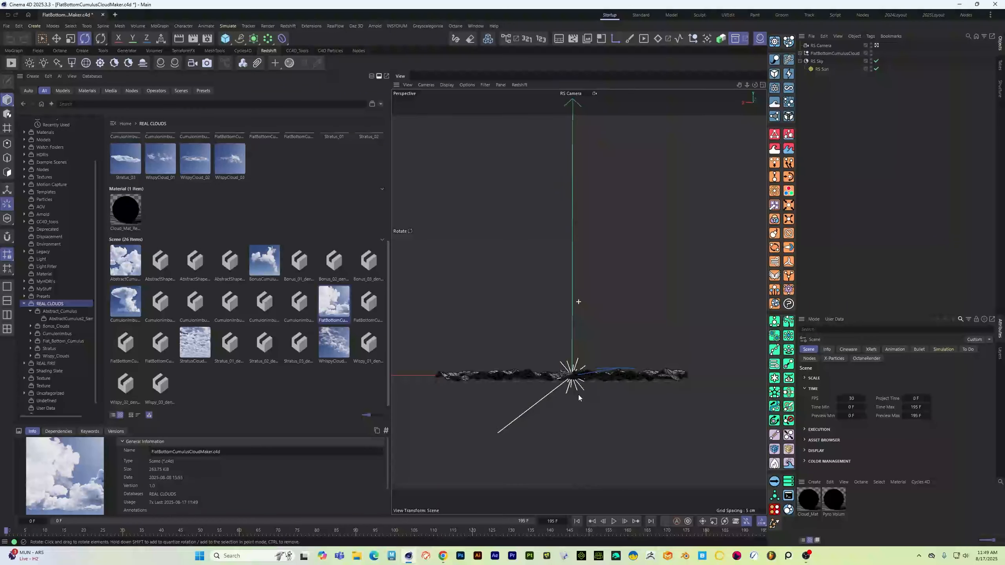
pyautogui.click(613, 520)
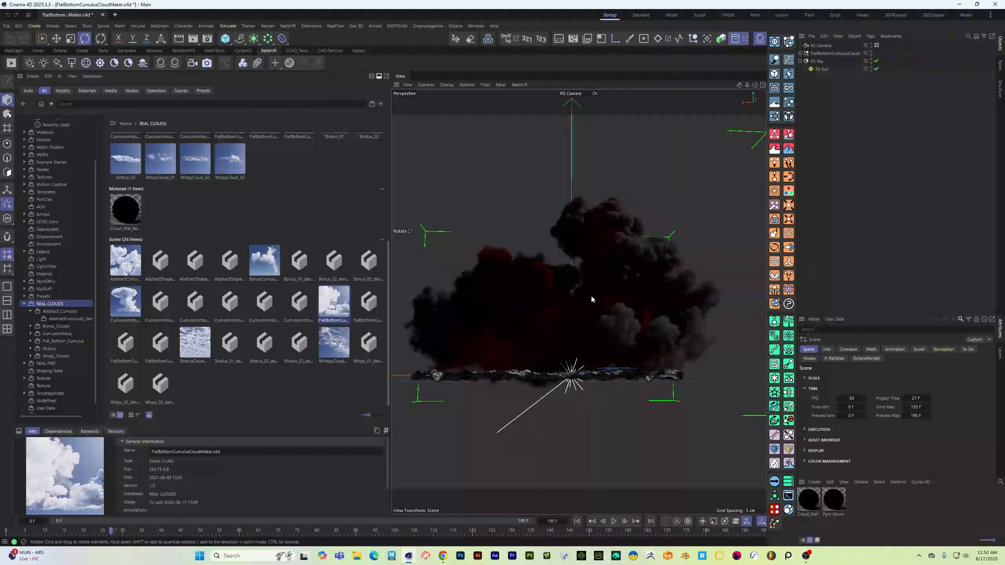
pyautogui.keyDown('alt'); pyautogui.moveTo(615, 290); pyautogui.dragTo(617, 333); pyautogui.keyUp('alt')
# Step: Expand the FlatBottomCumulusCloud hierarchy and examine the Pyro Output's simulation scene settings, including the Pyro voxel size
pyautogui.click(800, 53)
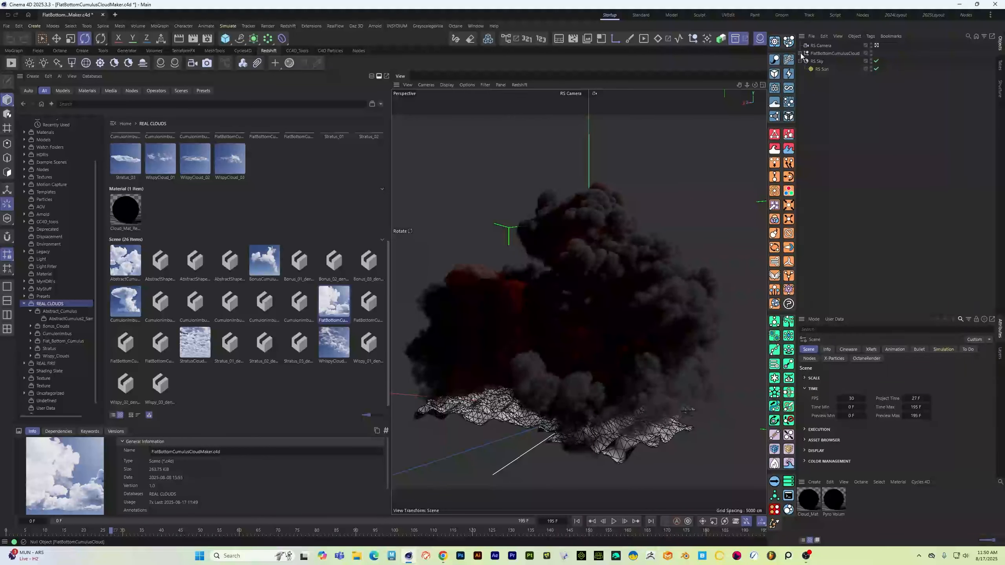
pyautogui.click(827, 69)
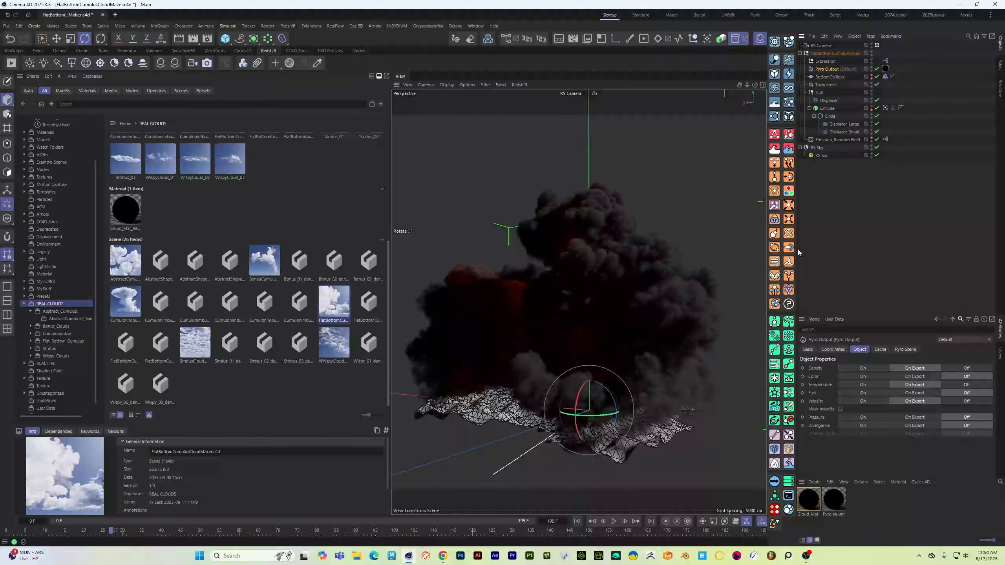
pyautogui.click(901, 349)
pyautogui.click(800, 368)
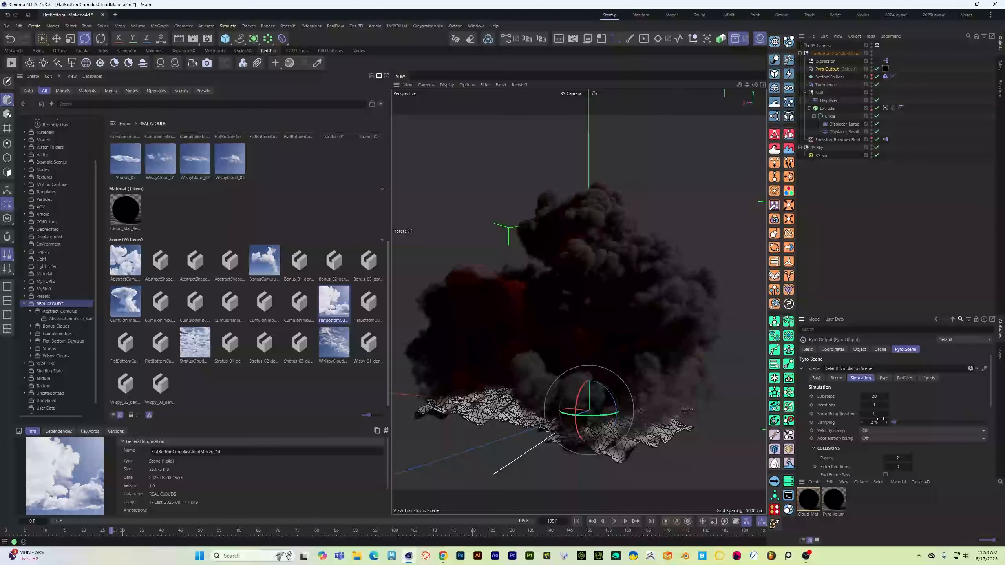
pyautogui.click(884, 377)
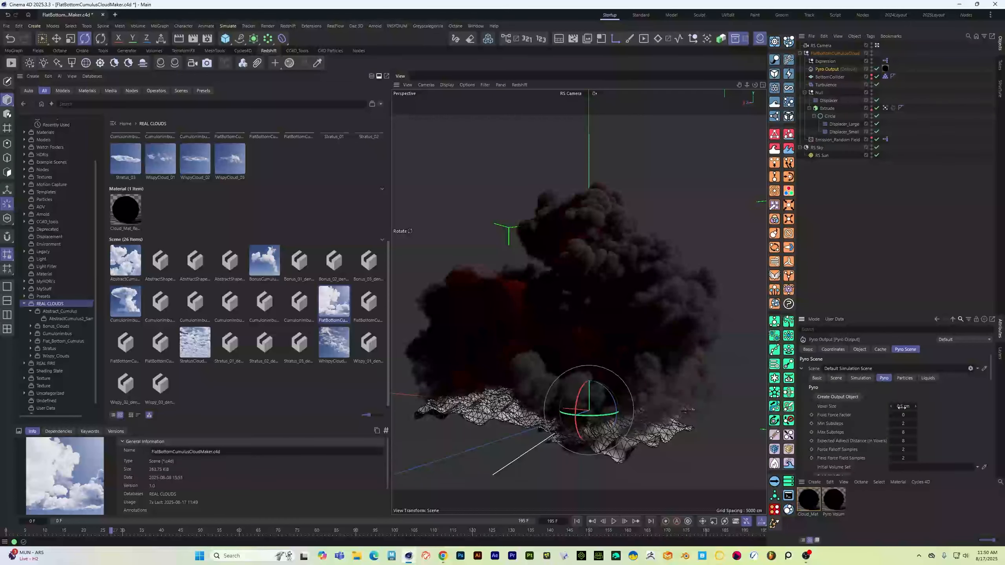
pyautogui.scroll(-3, 597, 316)
# Step: Frame the flat-bottom cloud from a low front view, start the Redshift render in the viewport, and advance the simulation by one frame
pyautogui.keyDown('alt'); pyautogui.moveTo(599, 317); pyautogui.dragTo(614, 294); pyautogui.keyUp('alt')
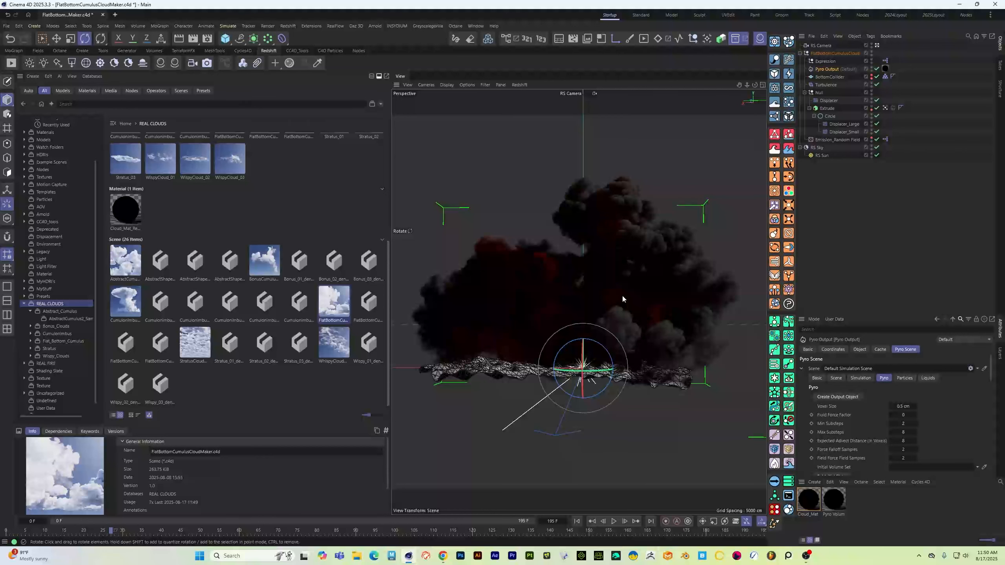
pyautogui.moveTo(623, 287)
pyautogui.keyDown('alt'); pyautogui.mouseDown()
pyautogui.moveTo(629, 280)
pyautogui.moveTo(579, 292)
pyautogui.moveTo(618, 278)
pyautogui.moveTo(594, 280)
pyautogui.moveTo(566, 263)
pyautogui.moveTo(624, 270)
pyautogui.moveTo(597, 281)
pyautogui.moveTo(621, 280)
pyautogui.moveTo(661, 302)
pyautogui.moveTo(633, 296)
pyautogui.moveTo(642, 294)
pyautogui.mouseUp(); pyautogui.keyUp('alt')
pyautogui.scroll(3, 623, 290)
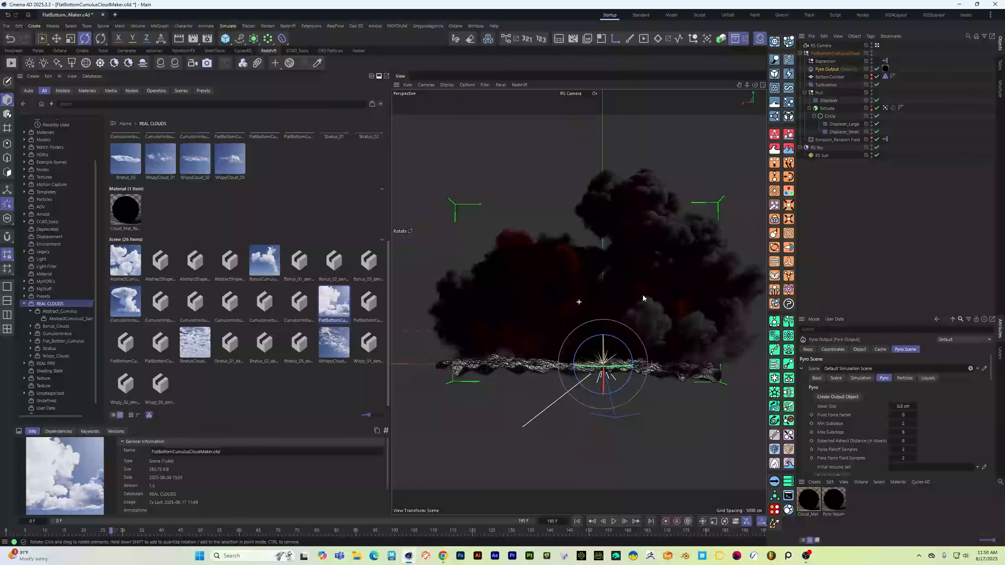
pyautogui.click(520, 85)
pyautogui.click(532, 101)
pyautogui.click(519, 84)
pyautogui.click(529, 100)
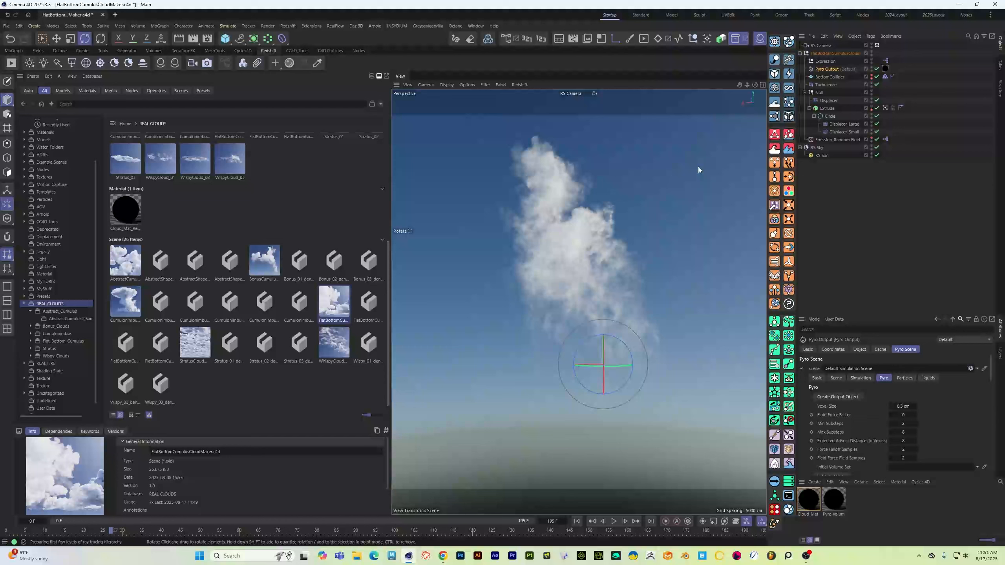
pyautogui.click(624, 521)
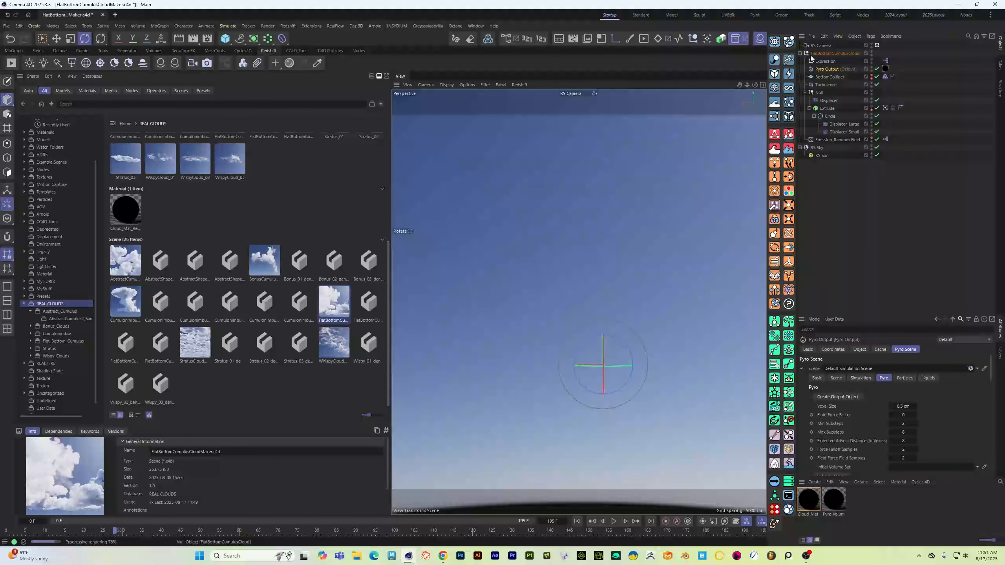
# Step: Display the FlatBottomCumulusCloud controller's seed parameters and inspect the rendered cloud from a slightly different angle
pyautogui.click(840, 53)
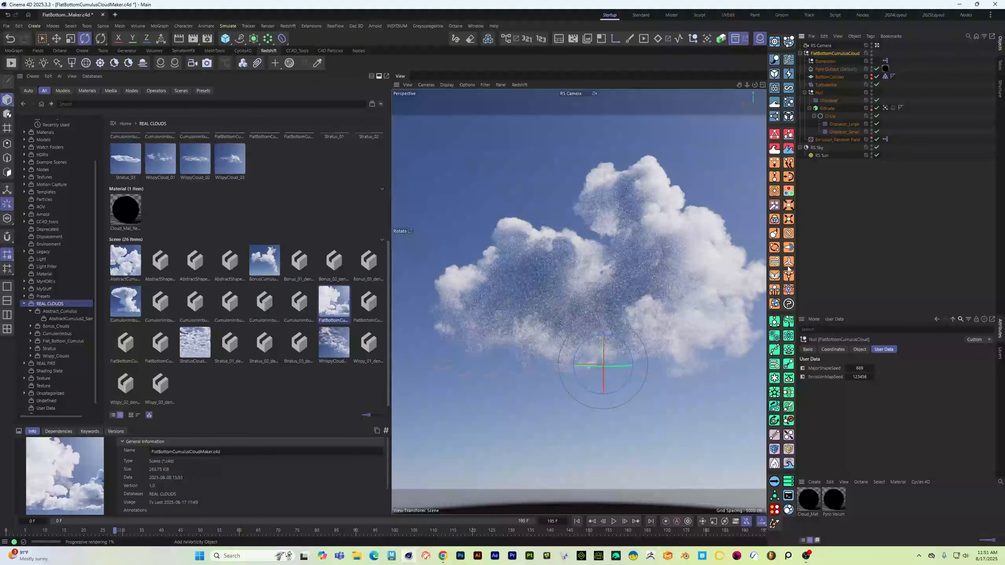
pyautogui.keyDown('alt'); pyautogui.moveTo(650, 284); pyautogui.dragTo(629, 286, button='middle'); pyautogui.keyUp('alt')
pyautogui.keyDown('alt'); pyautogui.moveTo(629, 286); pyautogui.dragTo(680, 287); pyautogui.keyUp('alt')
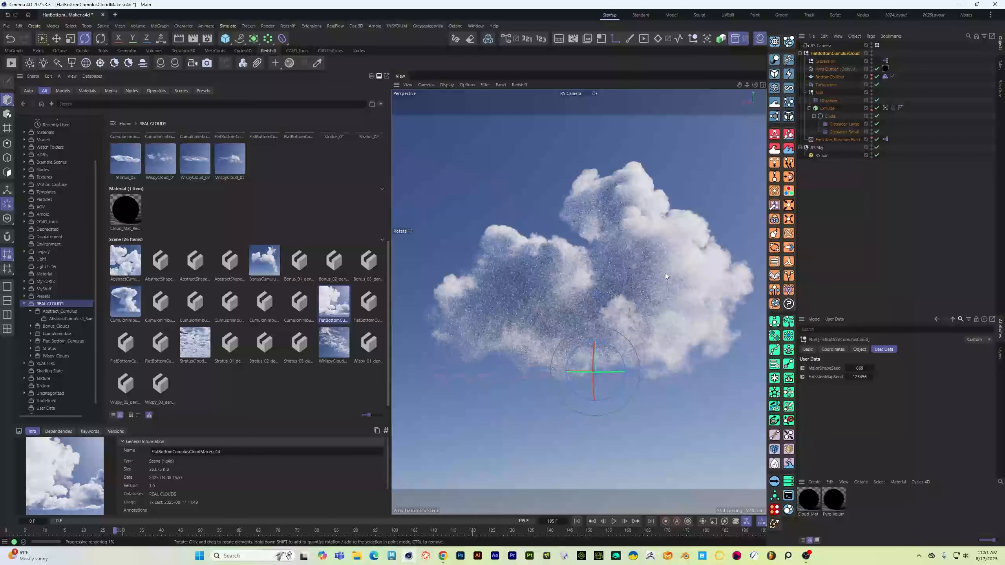